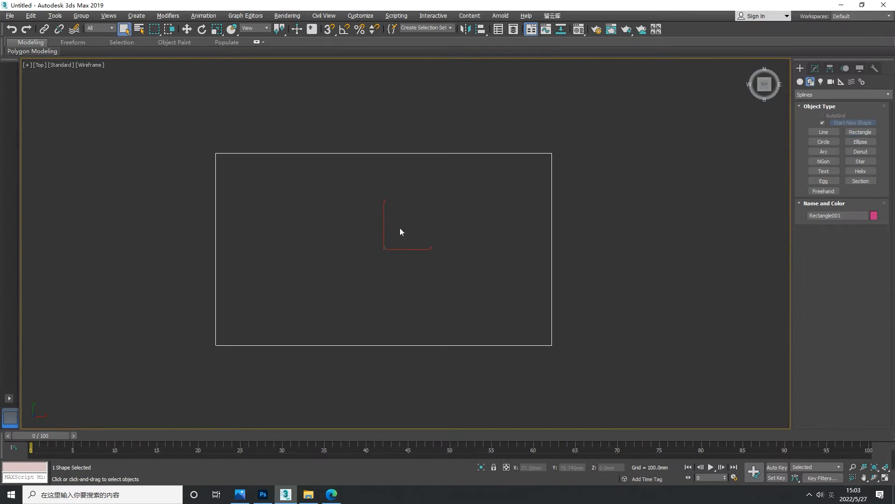
- Convert the rectangle to an editable spline and fillet all four corners by about 160 mm
right_click(447, 261)
click(539, 371)
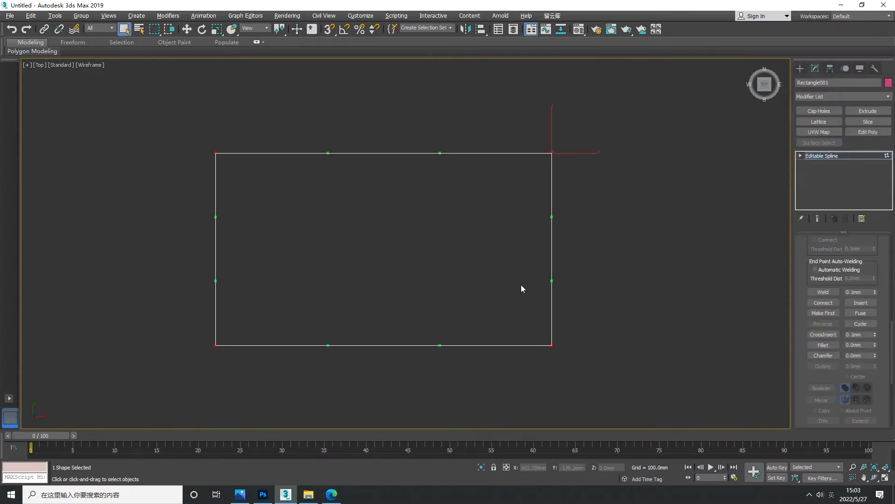
right_click(560, 261)
click(518, 214)
drag(558, 357, 576, 313)
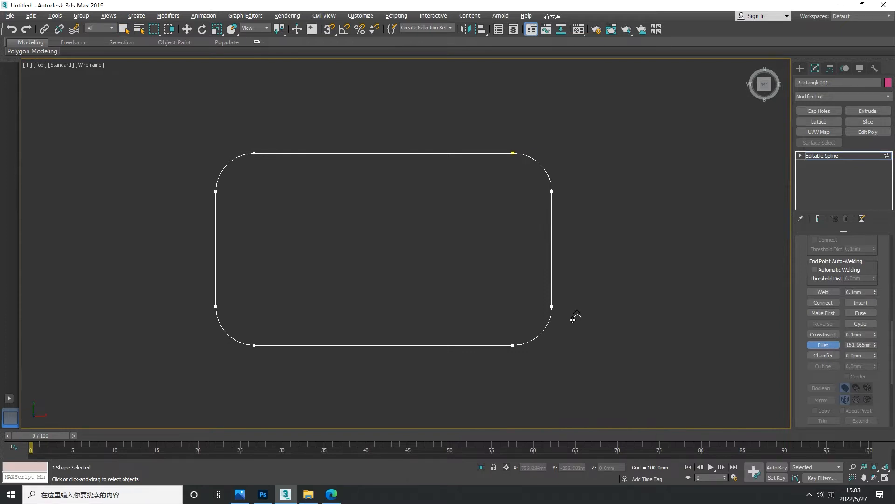
key(w)
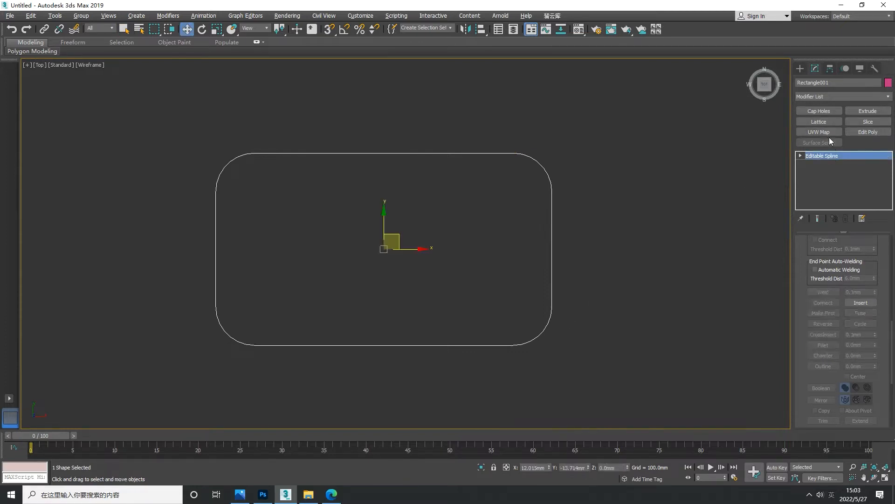
- Extrude the rounded rectangle 40 mm to form the tabletop slab
click(855, 112)
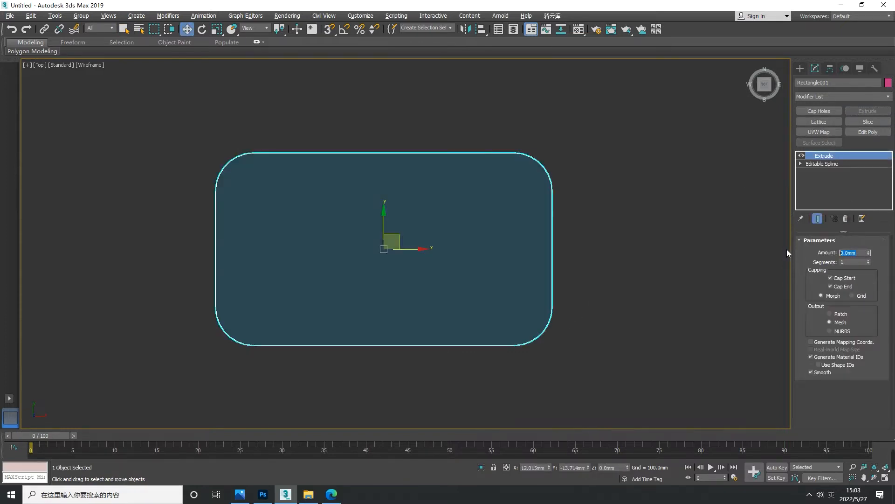
key(Return)
scroll(401, 254, down, 3)
alt+middle_drag(466, 293, 533, 272)
- Add an Edit Poly modifier to the slab and select only its top and bottom perimeter edges
click(868, 132)
key(2)
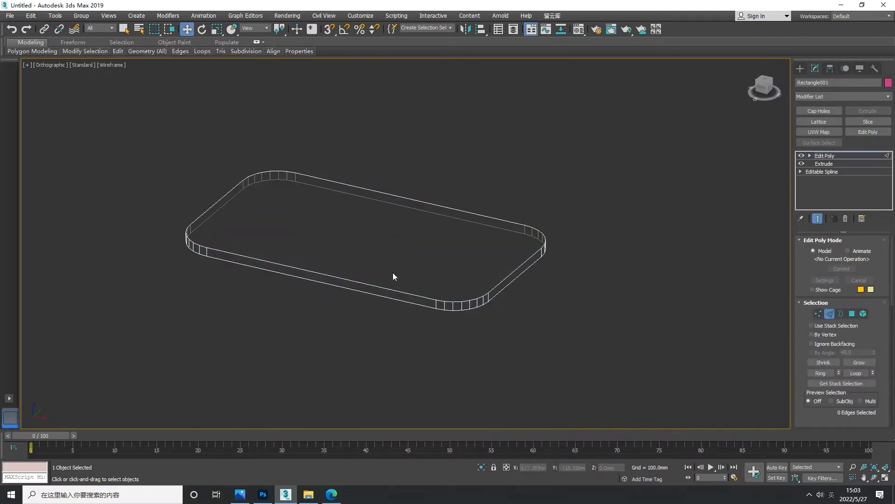
scroll(416, 332, up, 4)
scroll(465, 332, down, 2)
key(f)
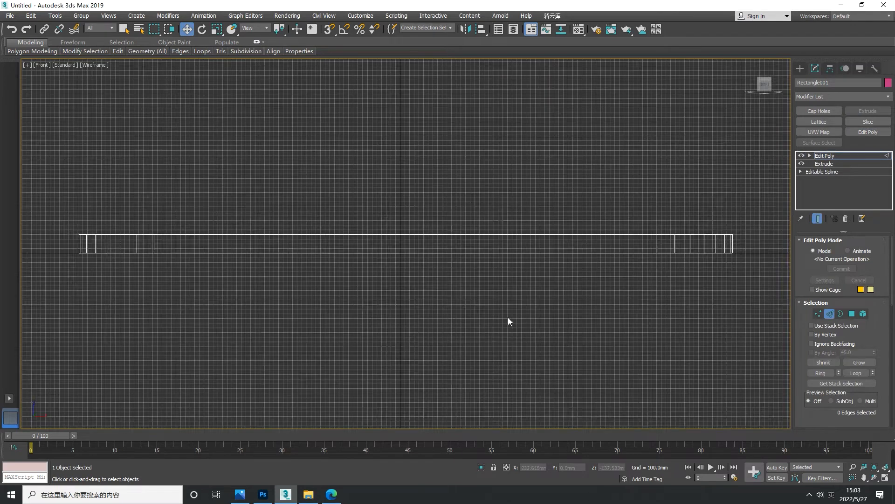
key(g)
scroll(508, 319, down, 6)
drag(608, 300, 343, 279)
scroll(479, 322, up, 4)
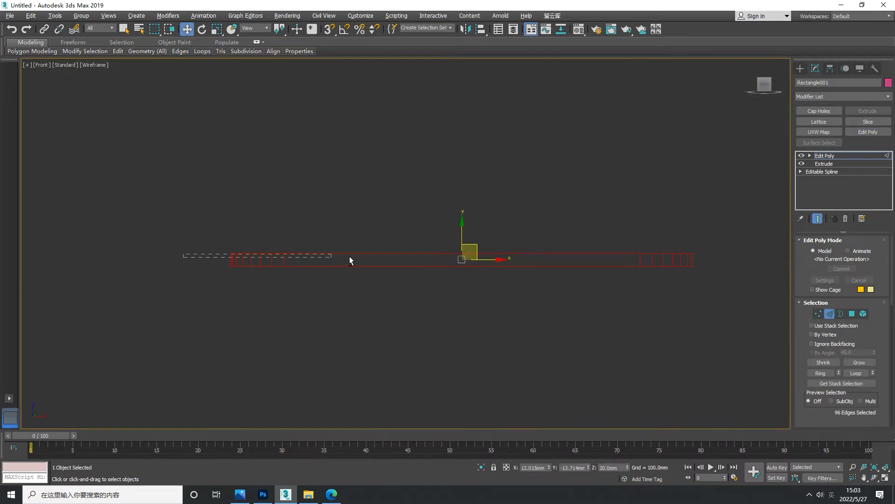
alt+drag(704, 254, 721, 263)
alt+middle_drag(491, 238, 435, 241)
scroll(437, 276, up, 4)
scroll(830, 361, down, 5)
- Chamfer the selected perimeter edges by 2 mm with 4 segments
click(838, 355)
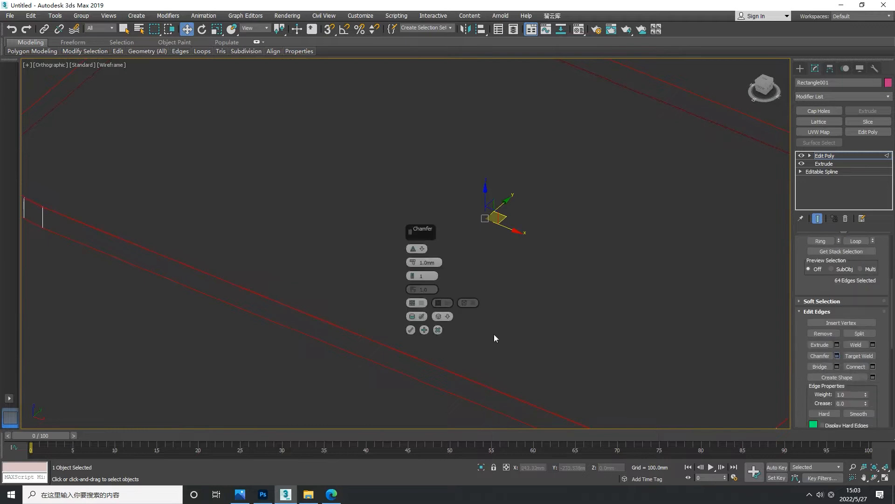
drag(413, 262, 414, 264)
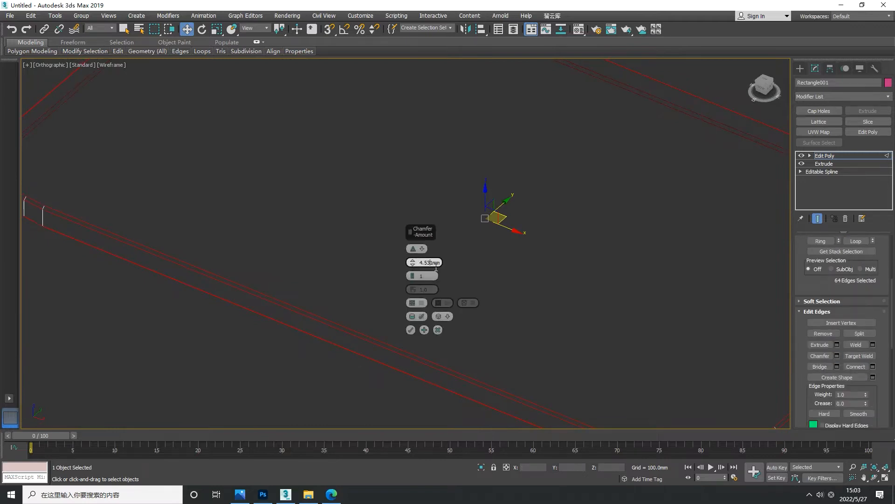
text(2)
key(Return)
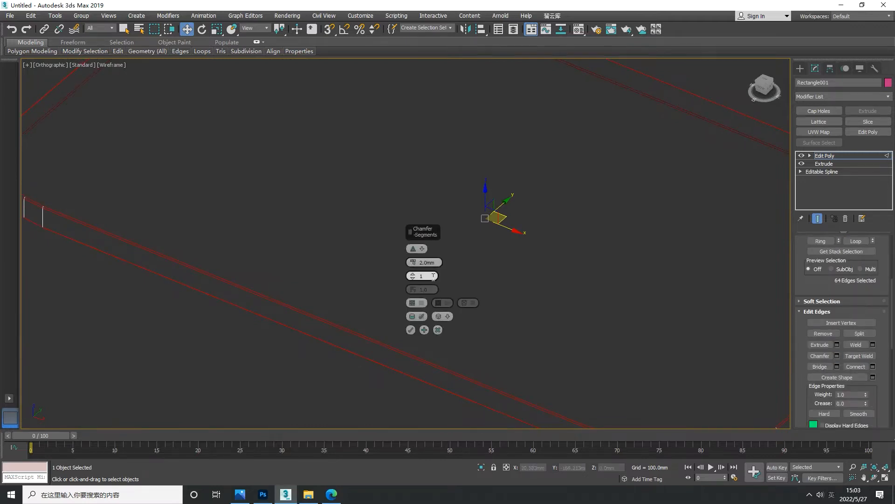
click(412, 276)
text(4)
key(Return)
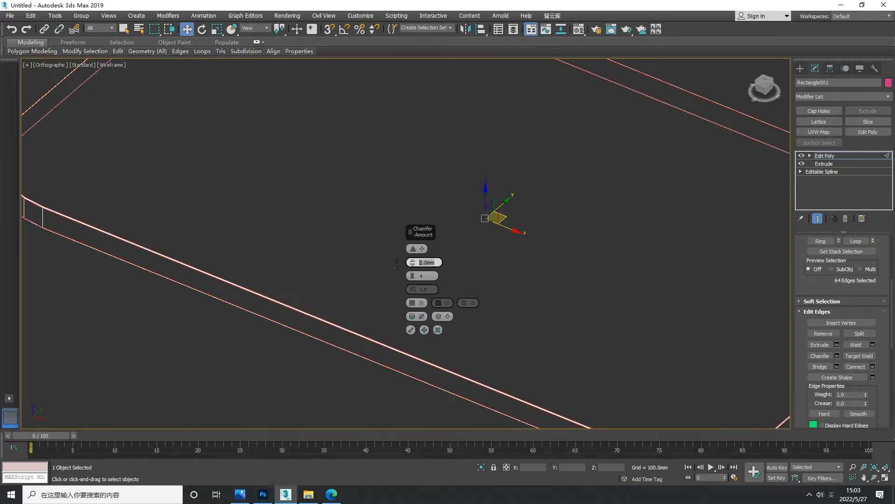
key(Return)
- Examine the chamfered rim of the slab from several angles and clear the edge selection
alt+middle_drag(278, 307, 391, 313)
scroll(455, 339, up, 5)
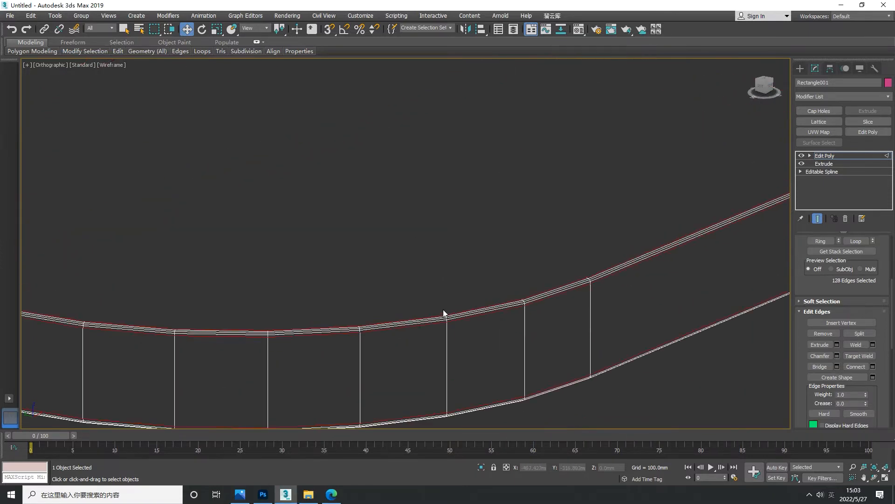
scroll(444, 309, down, 3)
alt+middle_drag(446, 310, 395, 316)
scroll(532, 347, down, 4)
click(541, 366)
scroll(534, 310, down, 3)
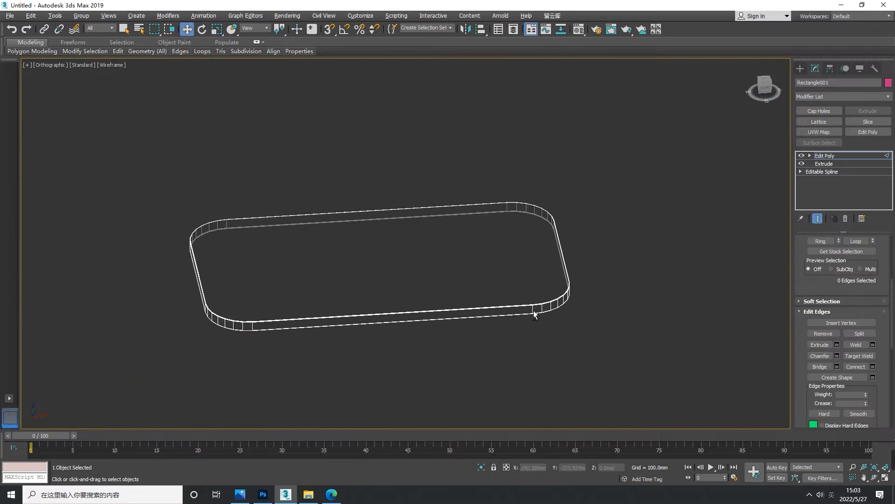
alt+middle_drag(533, 310, 512, 306)
- In the Top view, draw a rectangle inside the slab outline with length 450 mm and width 1000 mm
key(t)
click(800, 69)
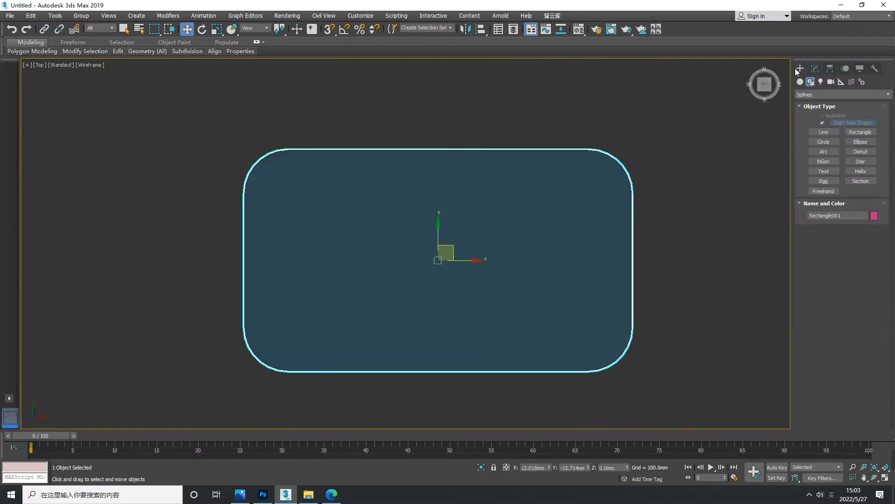
click(860, 132)
middle_drag(411, 258, 373, 261)
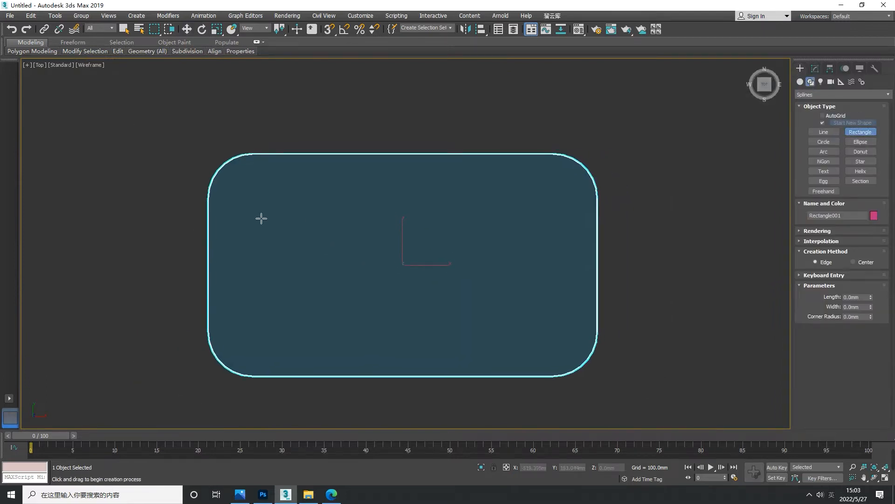
mouse_move(253, 204)
mouse_down()
mouse_move(296, 236)
mouse_move(559, 328)
mouse_up()
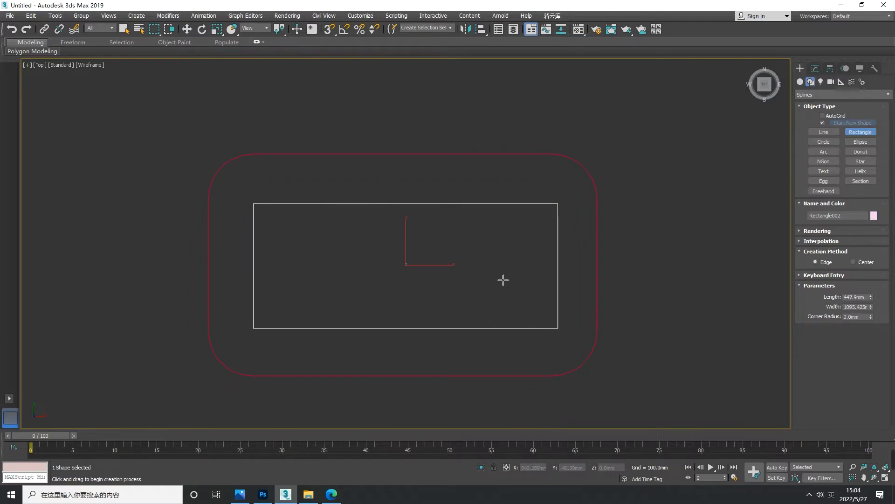
key(Tab)
text(1000)
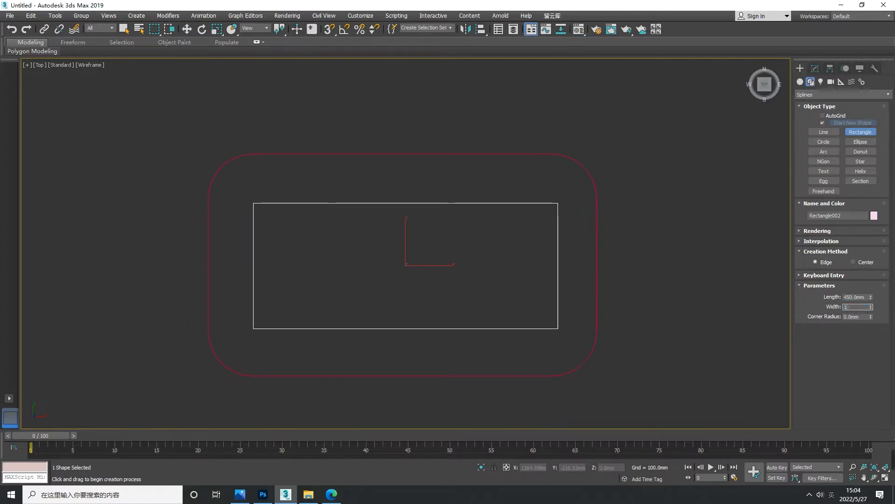
key(Return)
middle_drag(336, 298, 337, 298)
- Move the inner rectangle slightly so it sits closer to the middle of the slab
key(w)
click(403, 248)
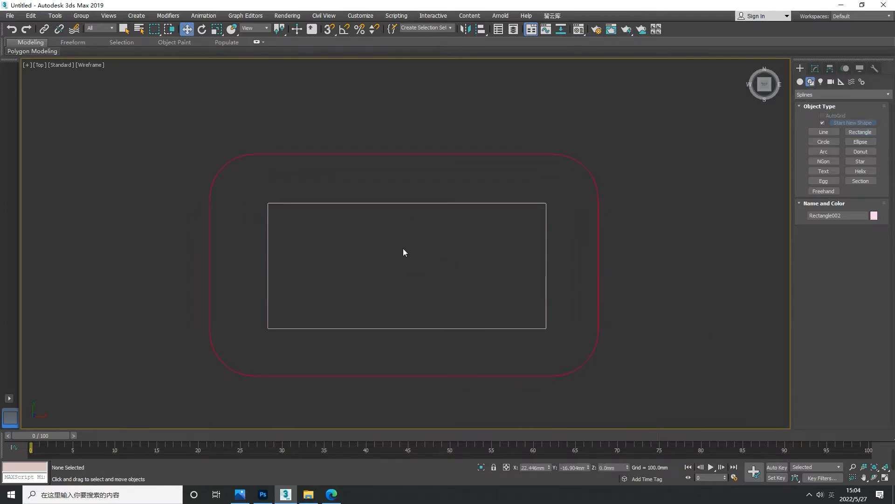
click(391, 203)
drag(425, 258, 423, 256)
- Convert the inner rectangle to an editable spline and activate its Spline sub-object level
right_click(421, 245)
mouse_move(450, 341)
click(536, 342)
middle_drag(480, 324, 437, 324)
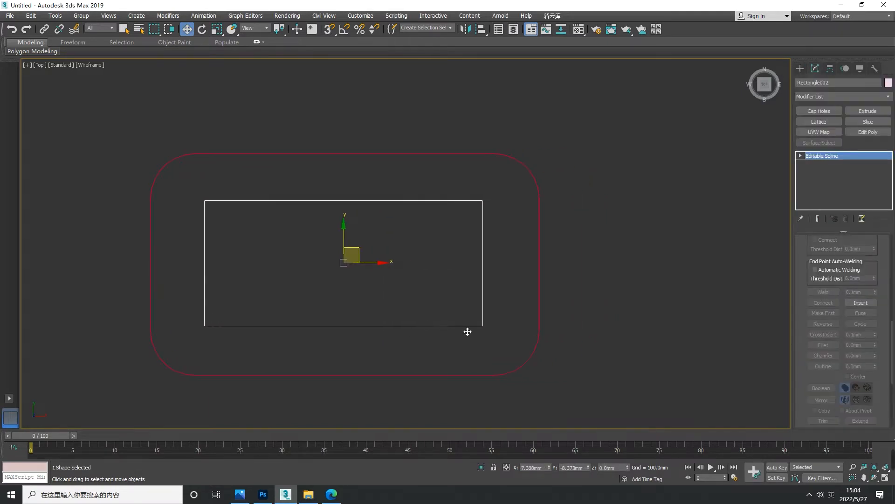
key(3)
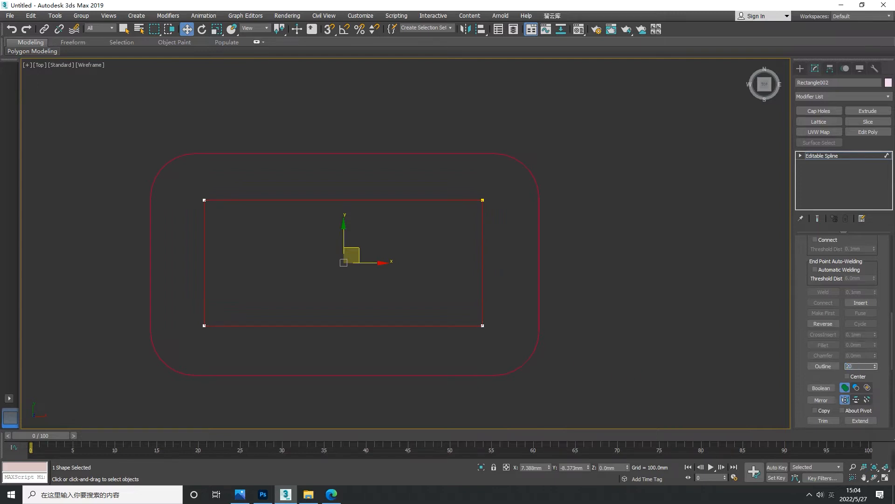
key(Return)
middle_drag(389, 286, 398, 282)
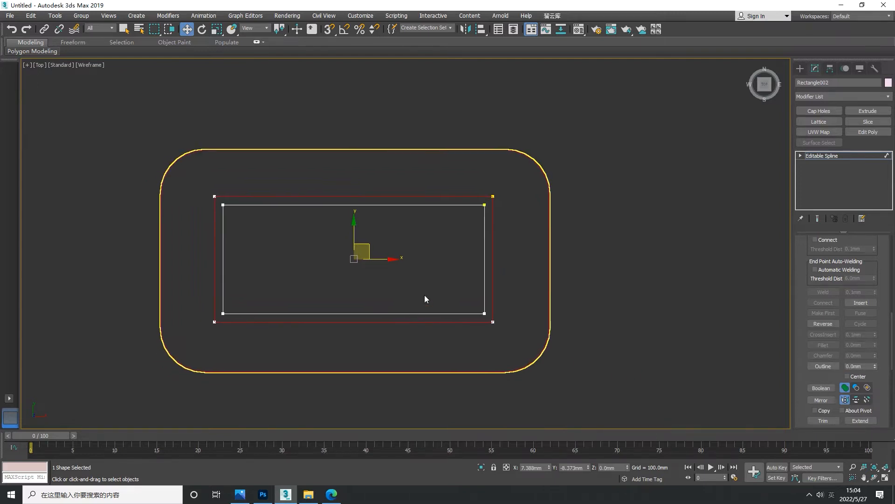
middle_drag(486, 280, 511, 274)
key(ctrl+z)
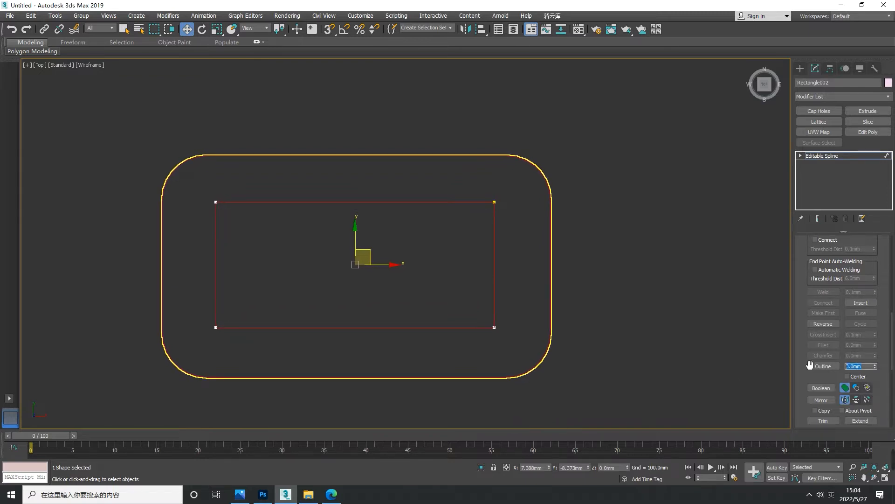
- Outline the inner rectangle 30 mm outward and extrude the resulting frame 50 mm
text(-5)
key(Return)
middle_drag(467, 296, 472, 298)
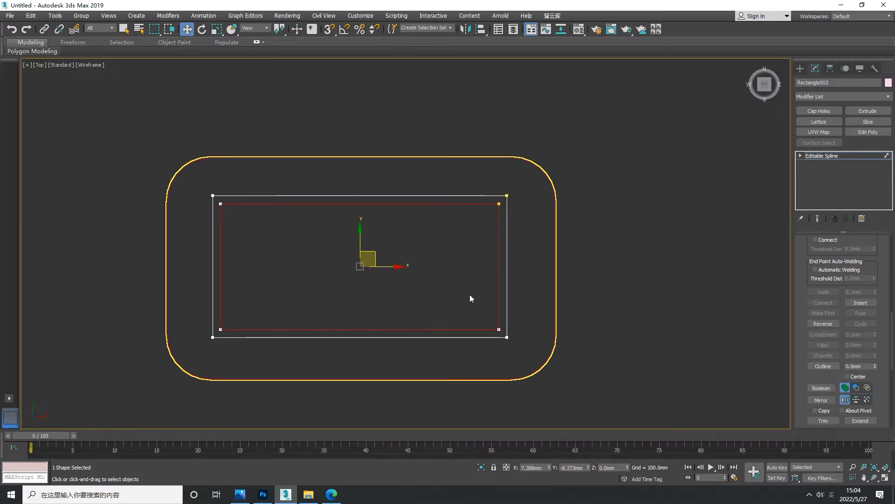
click(858, 114)
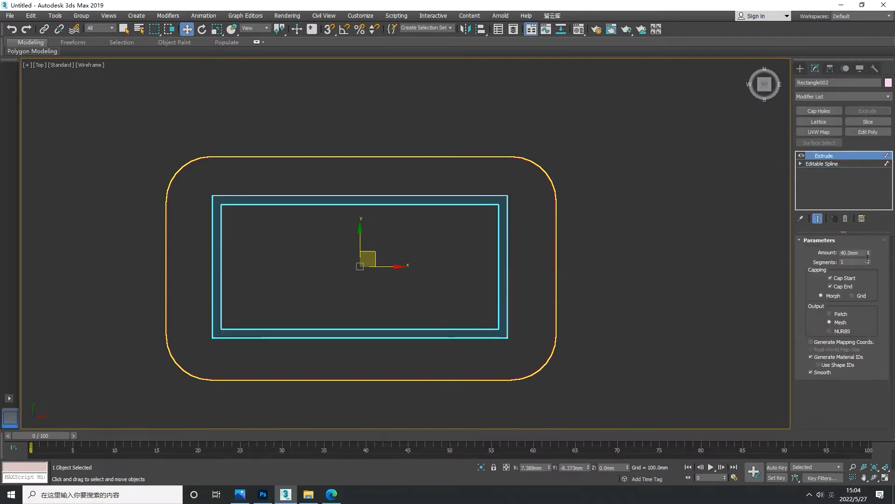
middle_click(372, 254)
- In the Front view, lower the frame and vertex-snap its upper face to the underside of the slab
key(f)
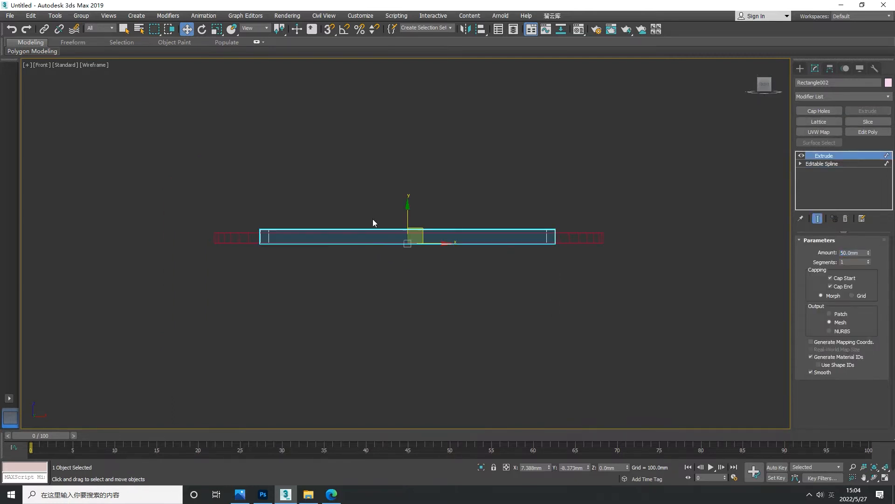
scroll(373, 220, up, 3)
drag(446, 256, 447, 299)
key(s)
key(space)
drag(156, 287, 160, 279)
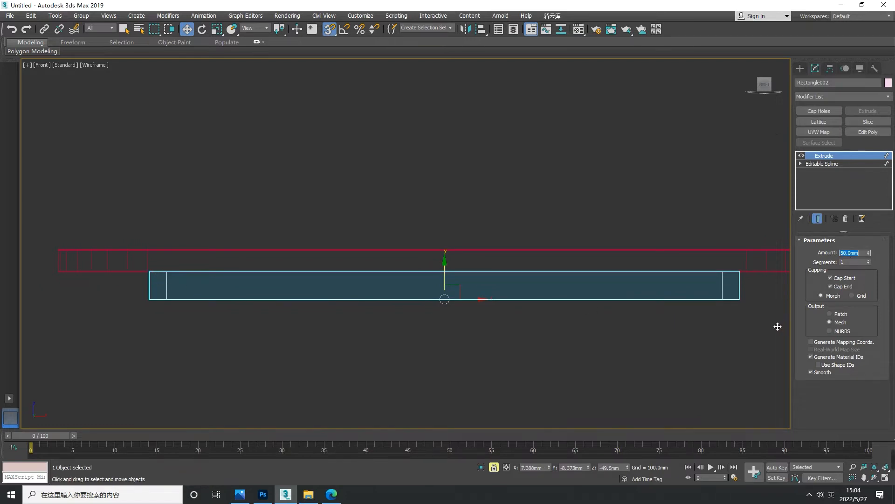
scroll(436, 324, down, 2)
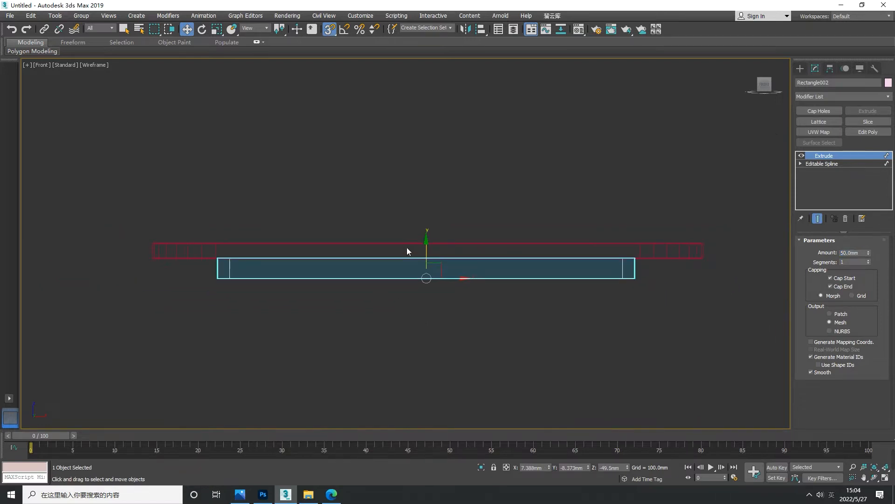
- Align the frame with the slab in the Top view using the Align tool
key(t)
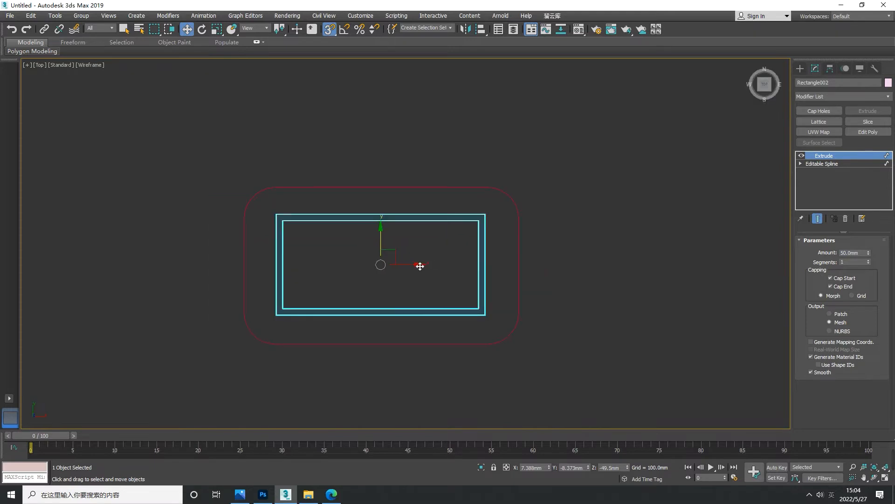
click(481, 30)
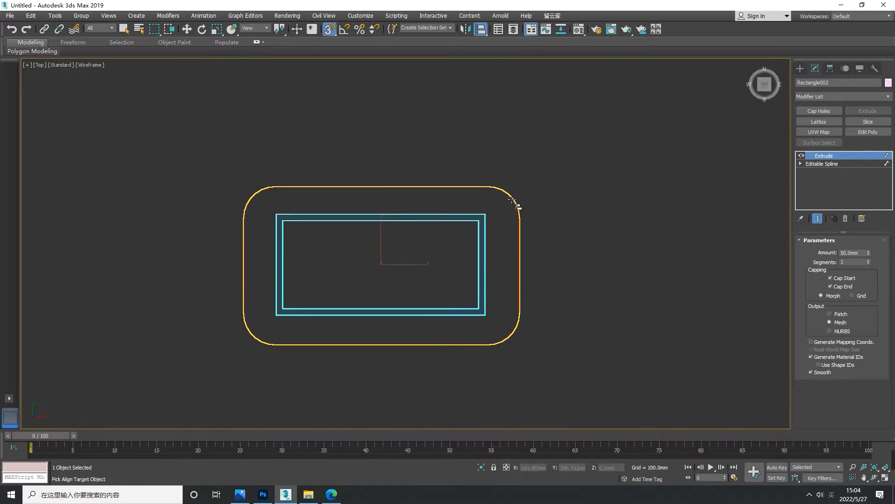
click(513, 201)
key(Return)
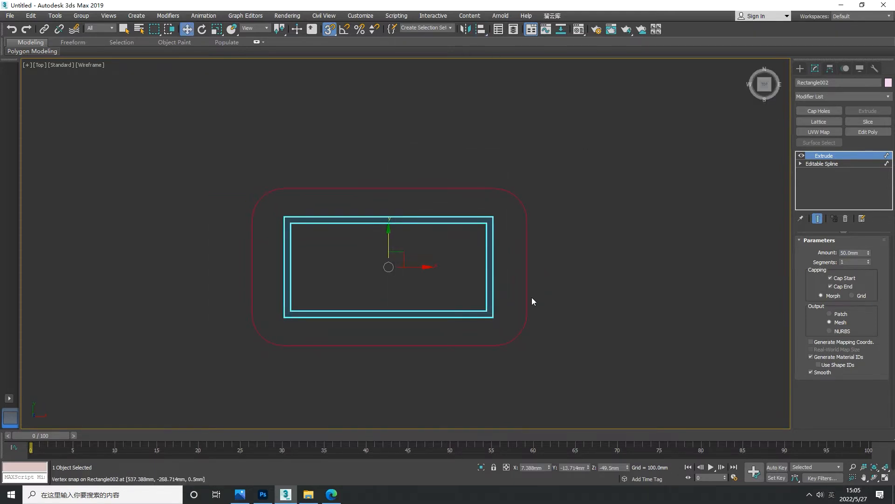
key(f)
key(t)
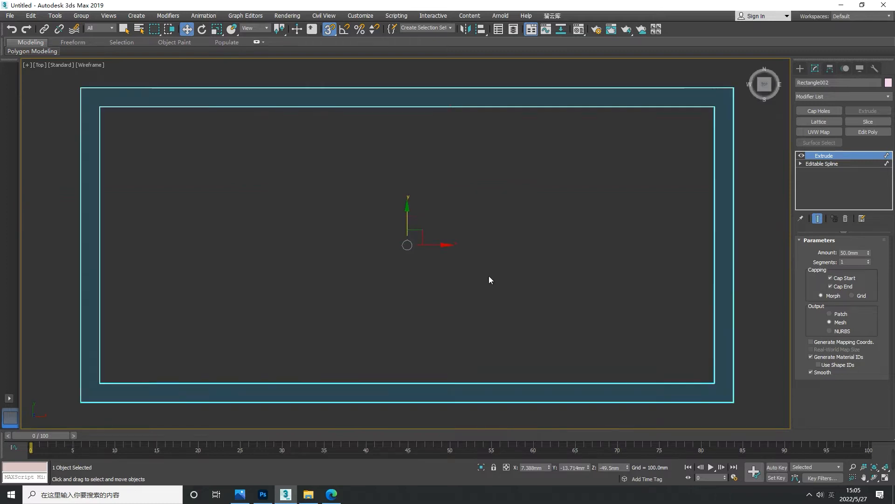
- Draw a 30 mm square at the frame's upper-left corner, snapped from its outer vertex to its inner vertex
click(489, 276)
scroll(489, 275, down, 2)
click(800, 69)
scroll(615, 233, down, 3)
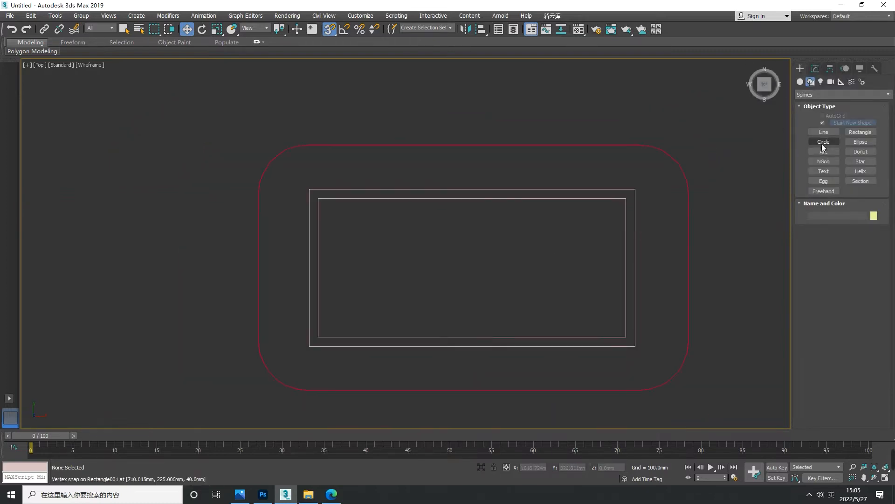
middle_drag(542, 278, 529, 270)
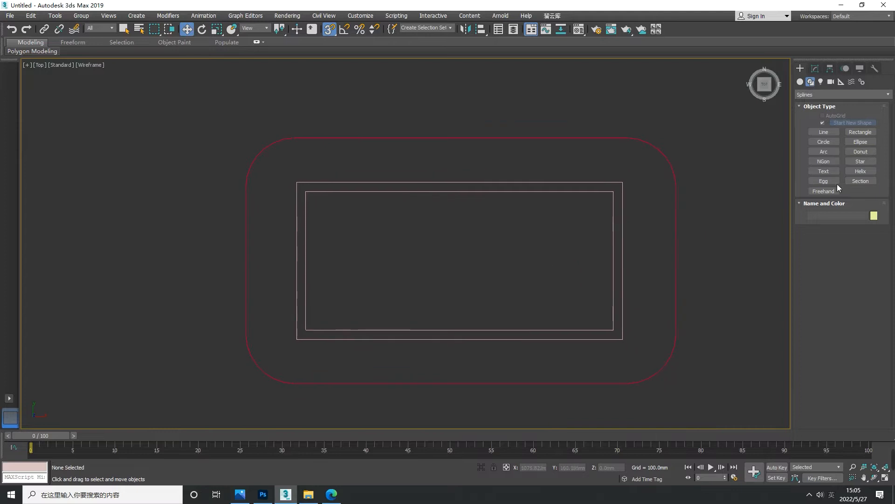
click(856, 132)
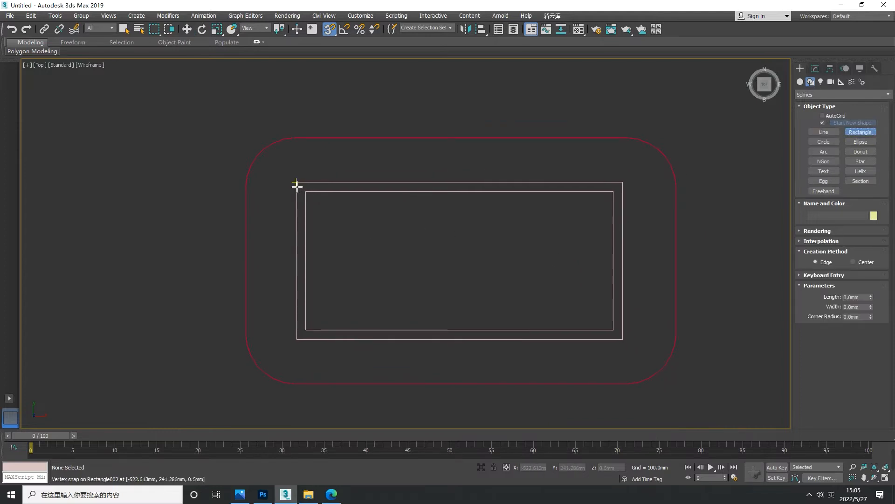
scroll(297, 186, up, 2)
drag(300, 185, 320, 208)
key(w)
scroll(316, 197, up, 3)
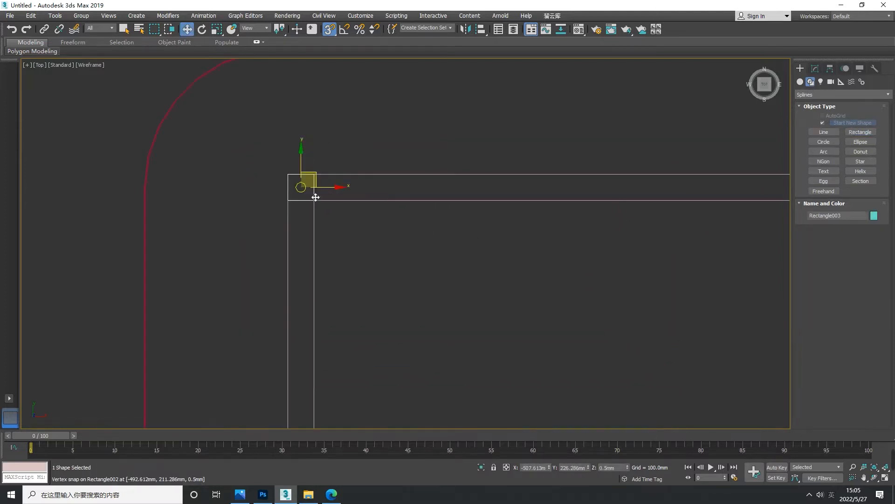
- Finish placing the 30 mm square at the frame corner and convert it to an editable spline
right_click(316, 197)
mouse_move(359, 286)
click(429, 286)
middle_drag(368, 252, 360, 280)
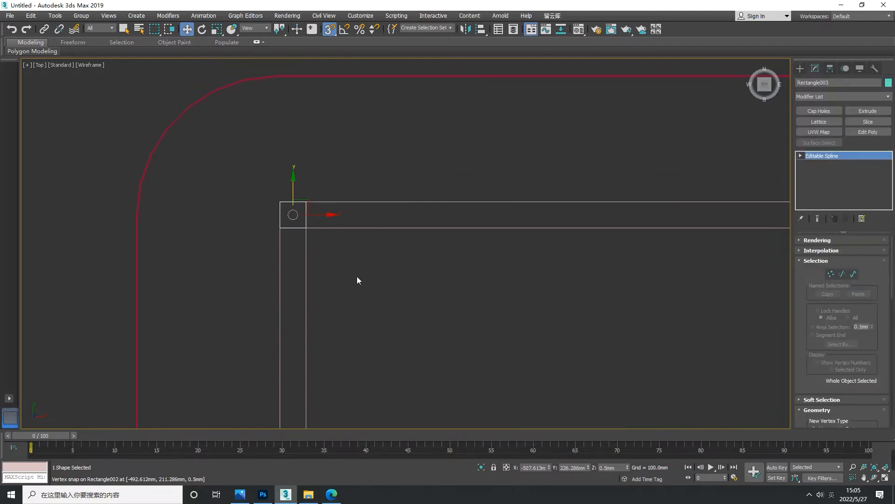
- Select the square's spline and outline it by -10 mm to add a larger square around it
key(3)
scroll(822, 384, down, 10)
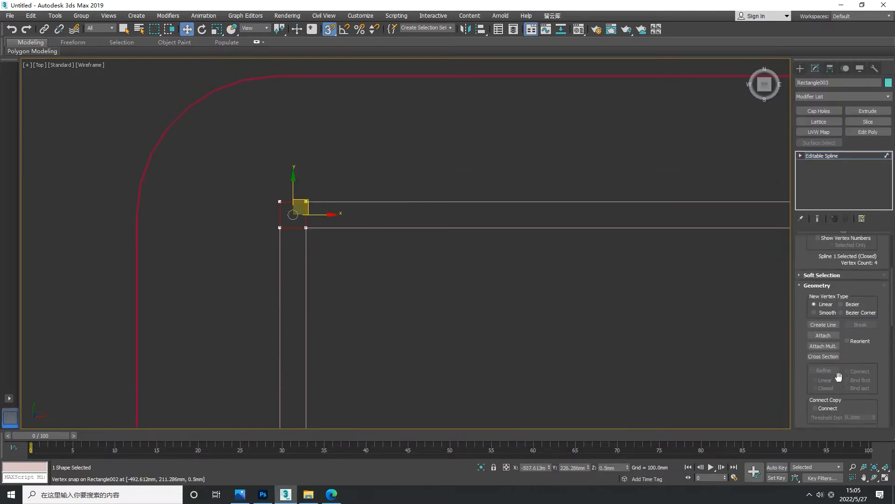
text(30)
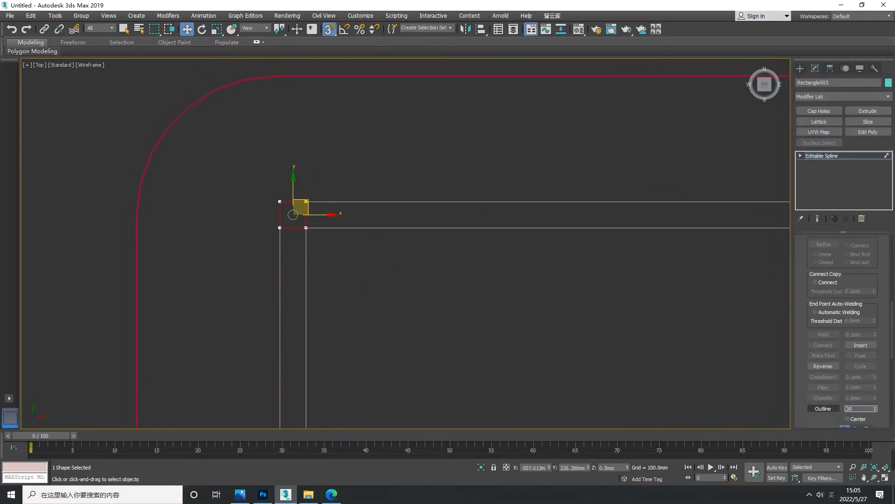
key(Return)
scroll(313, 233, up, 2)
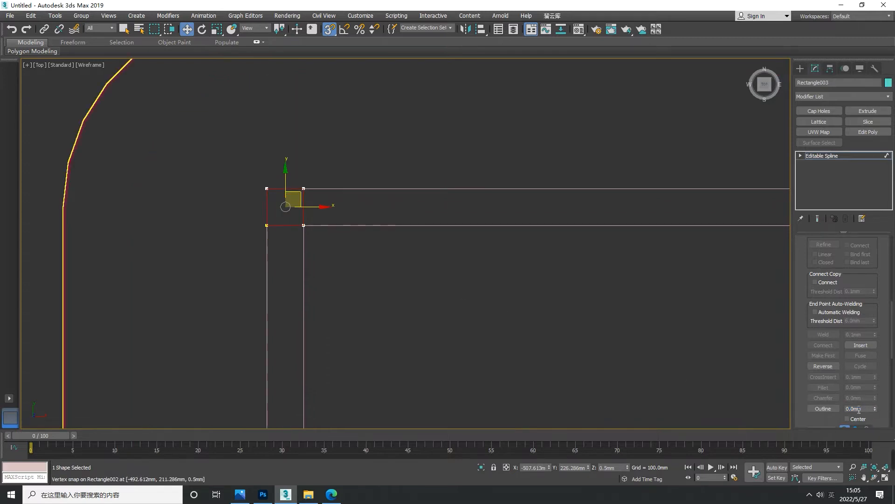
text(-10)
key(Return)
middle_drag(325, 340, 342, 330)
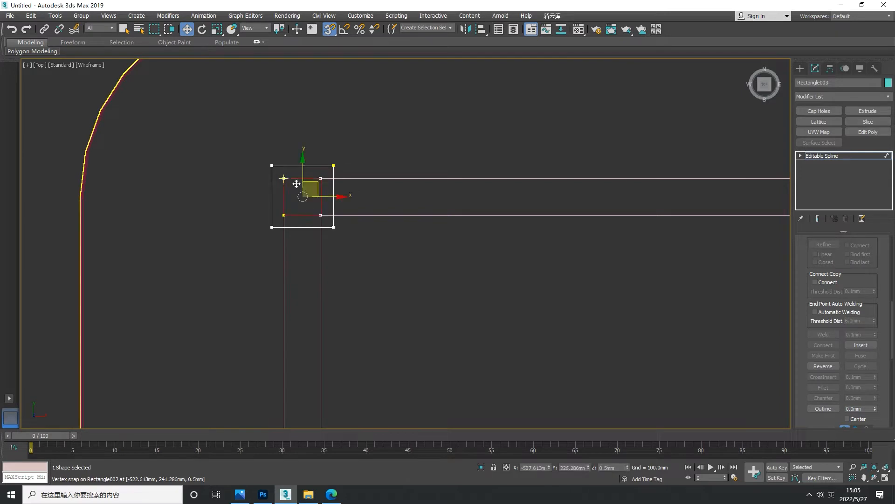
- Snap the outer square's upper-left vertex onto the matching outer corner of the frame in the Top view
mouse_move(284, 178)
mouse_down()
mouse_move(272, 166)
mouse_move(288, 188)
mouse_up()
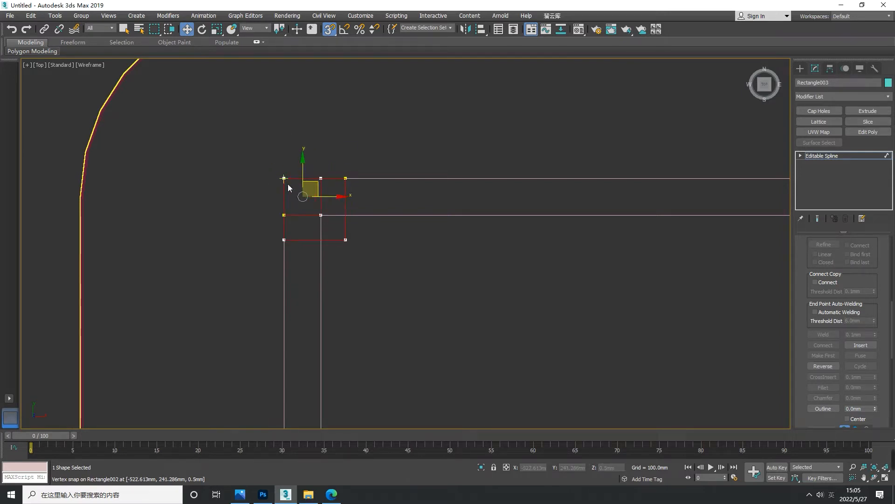
key(f)
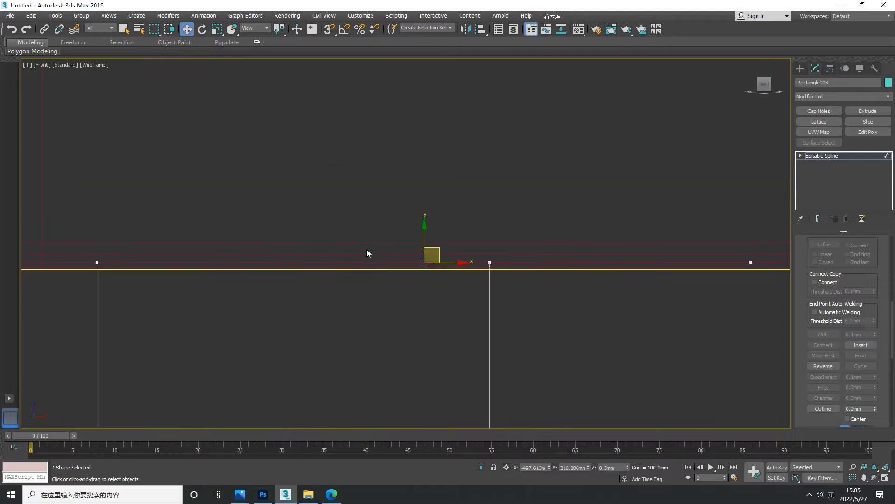
scroll(383, 230, down, 5)
key(t)
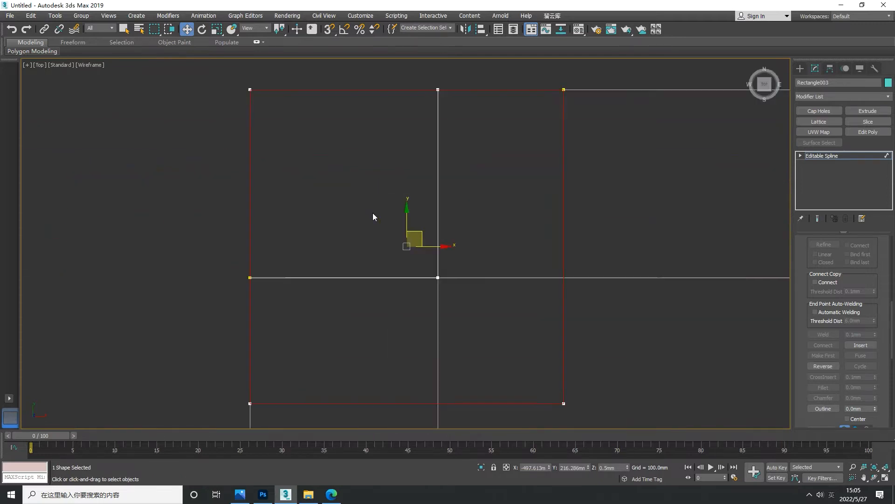
scroll(373, 214, down, 4)
click(381, 262)
drag(378, 255, 363, 230)
click(403, 219)
click(395, 219)
scroll(430, 220, down, 6)
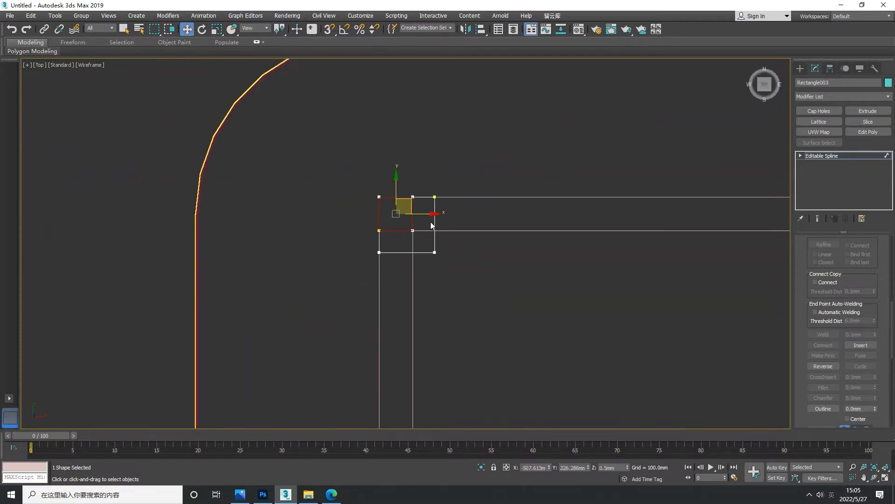
middle_drag(432, 226, 333, 236)
click(800, 70)
- In the Front view, select the tabletop slab and set its Z position to 750 mm
middle_drag(406, 271, 383, 265)
key(f)
key(z)
scroll(377, 262, down, 8)
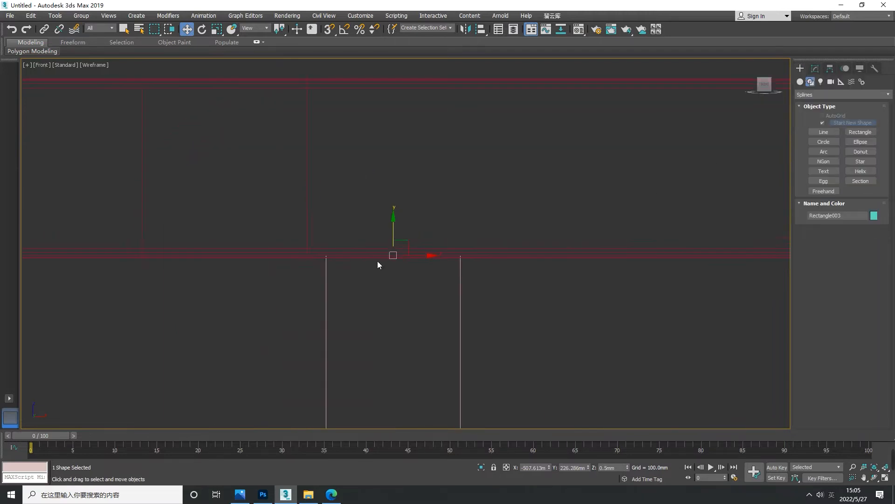
drag(557, 304, 537, 250)
middle_drag(539, 299, 347, 268)
scroll(347, 269, down, 2)
click(389, 250)
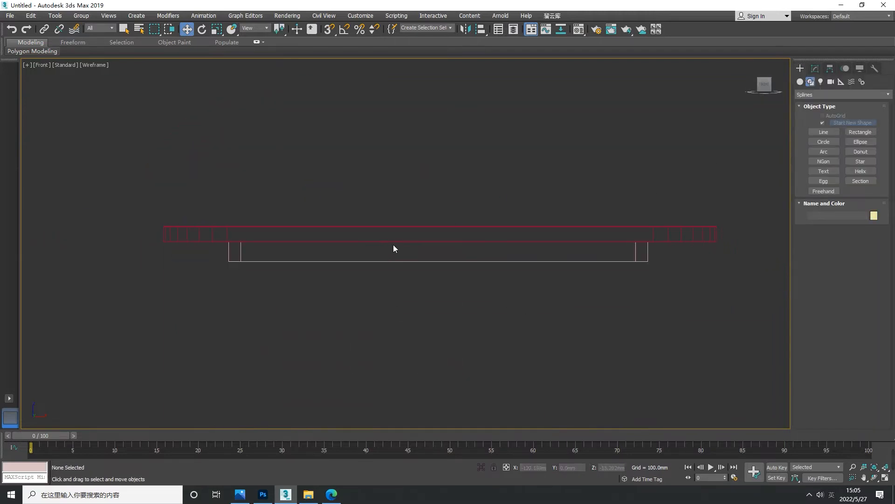
click(414, 228)
text(750)
key(Return)
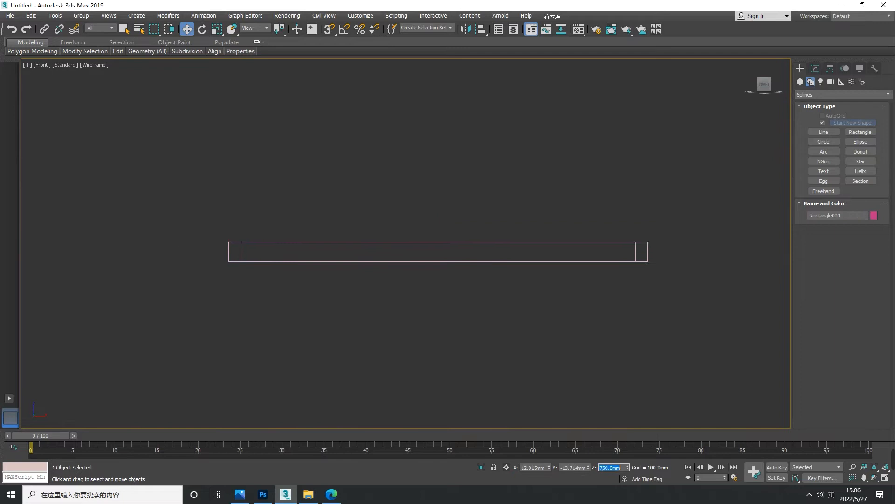
- Raise the support frame so it sits directly against the underside of the tabletop
middle_drag(299, 307, 299, 305)
scroll(300, 305, down, 4)
click(325, 273)
drag(367, 259, 250, 136)
- Select the outer spline of the two nested squares and detach it as a separate shape
click(270, 281)
click(271, 274)
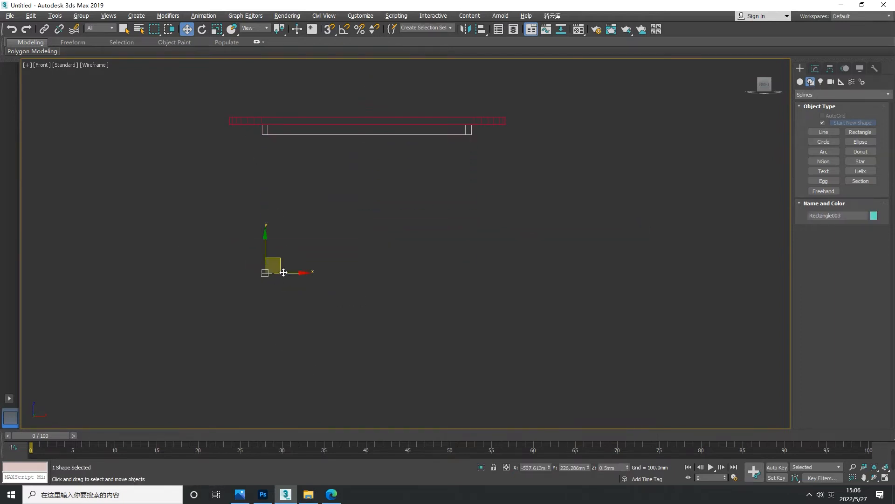
alt+middle_drag(282, 273, 295, 290)
scroll(264, 275, up, 5)
key(3)
click(298, 287)
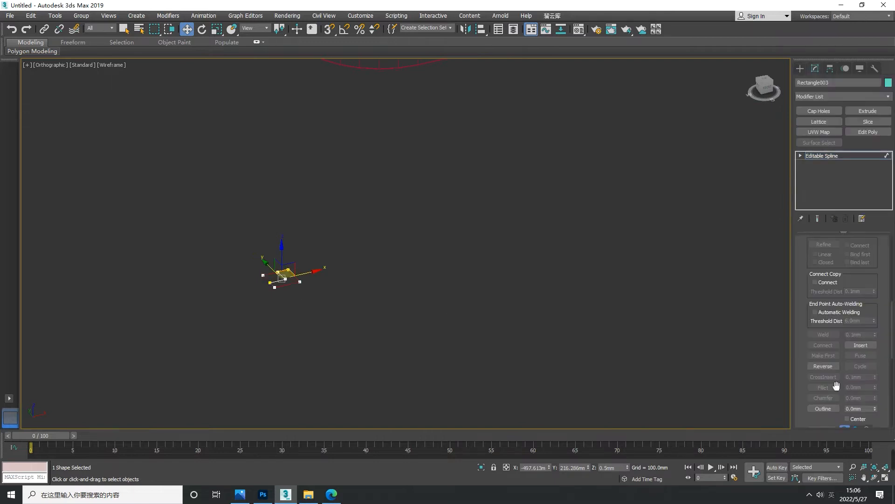
drag(833, 419, 833, 246)
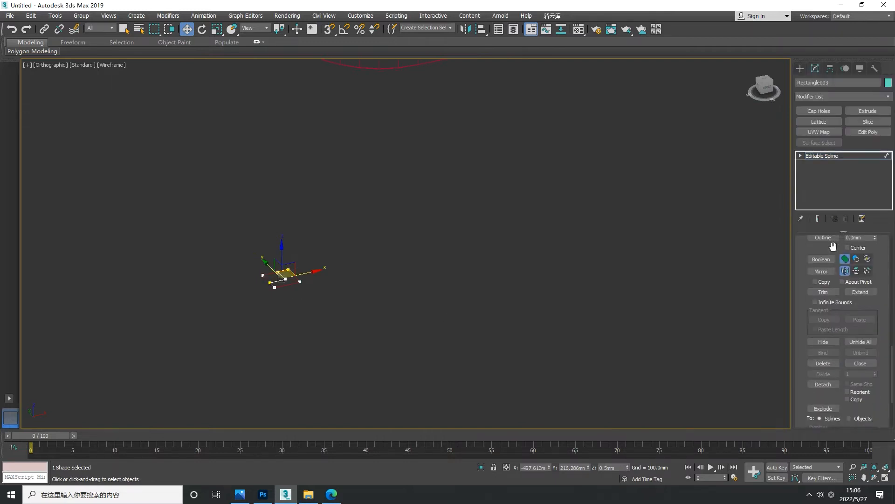
click(823, 385)
click(475, 250)
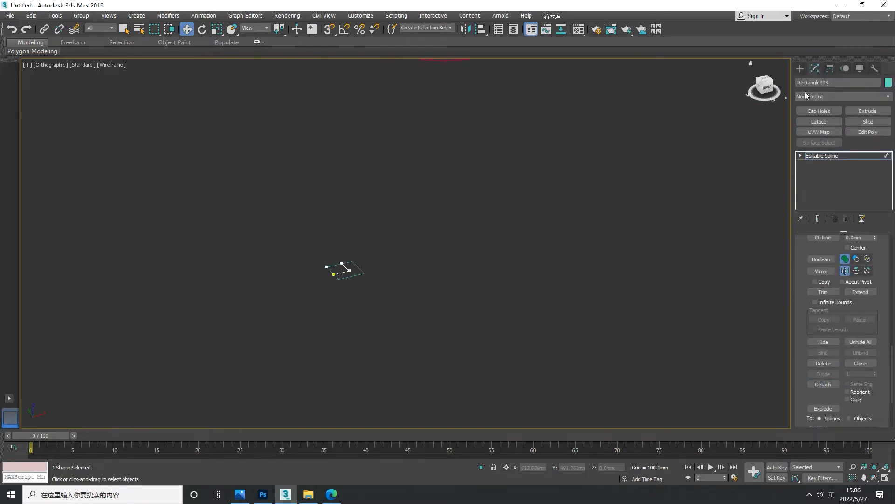
click(800, 69)
- In the Front view, draw a vertical line from the frame's lower-left vertex down to the squares, using 2.5D vertex snapping
middle_drag(460, 225, 446, 234)
key(f)
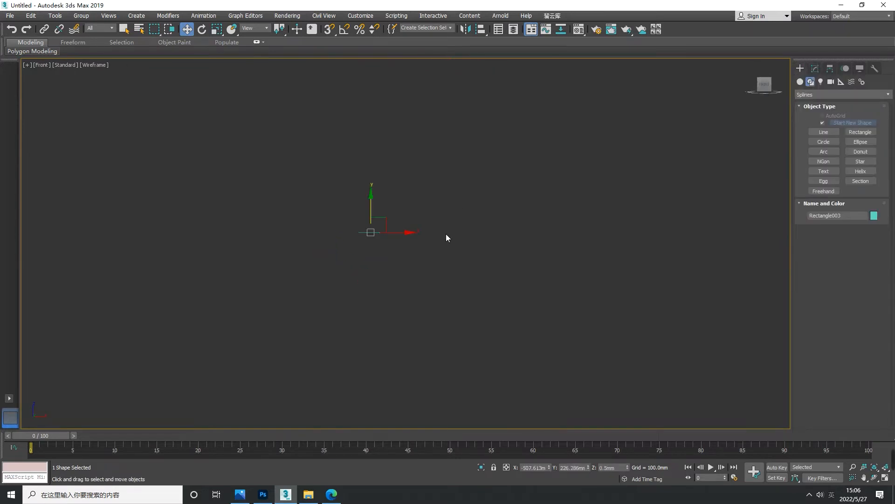
middle_drag(397, 220, 395, 317)
scroll(395, 316, down, 2)
click(824, 132)
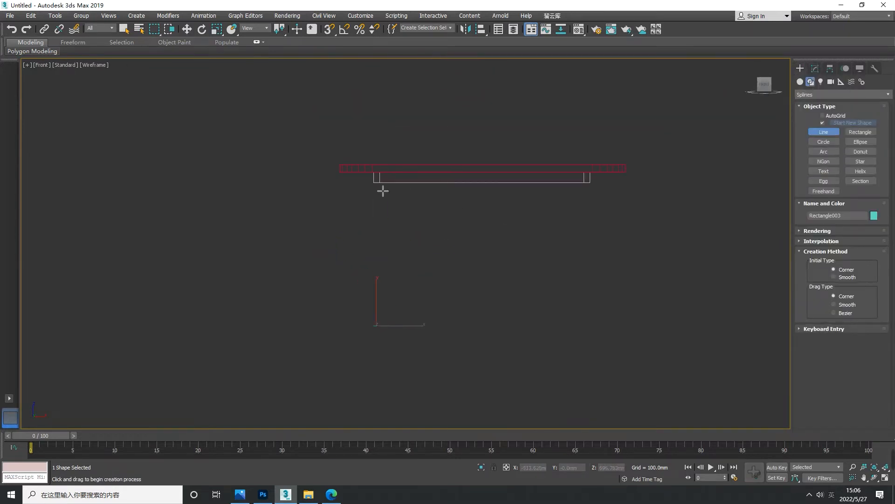
key(s)
mouse_move(324, 29)
mouse_down()
mouse_move(331, 77)
mouse_move(331, 60)
mouse_up()
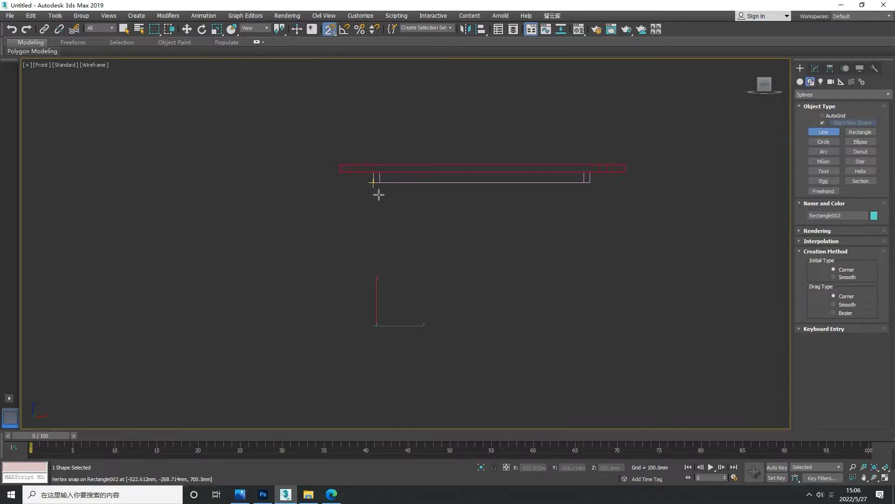
click(373, 182)
click(373, 325)
right_click(407, 270)
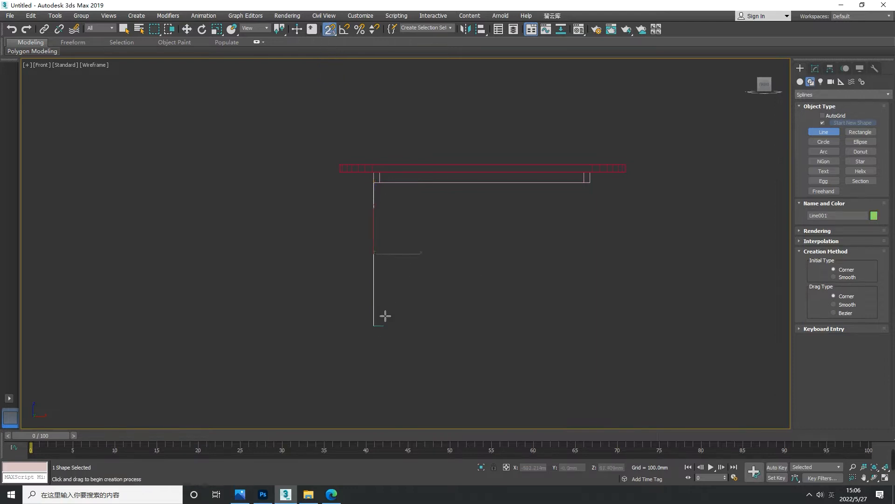
- Turn snapping off and move the line's lower vertex horizontally outward to slant the leg path
key(1)
drag(386, 339, 349, 174)
key(s)
key(s)
key(s)
middle_drag(379, 270, 369, 292)
drag(366, 352, 374, 352)
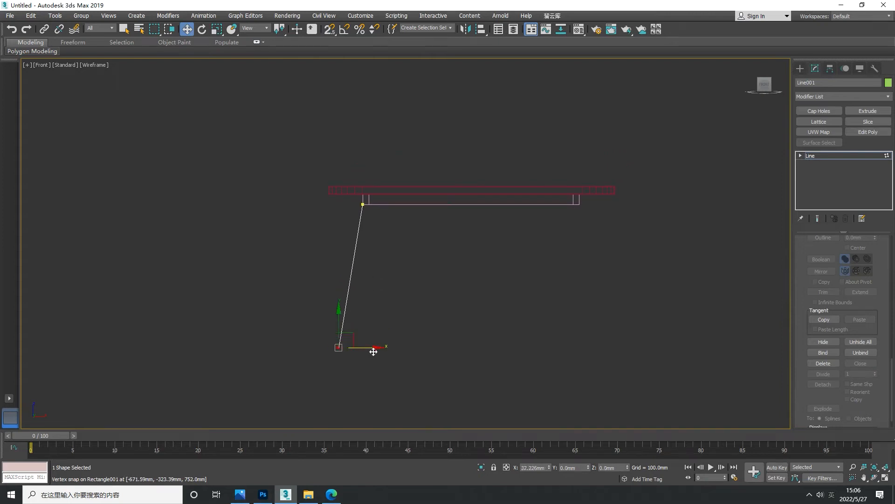
alt+middle_drag(373, 352, 385, 329)
scroll(356, 321, up, 2)
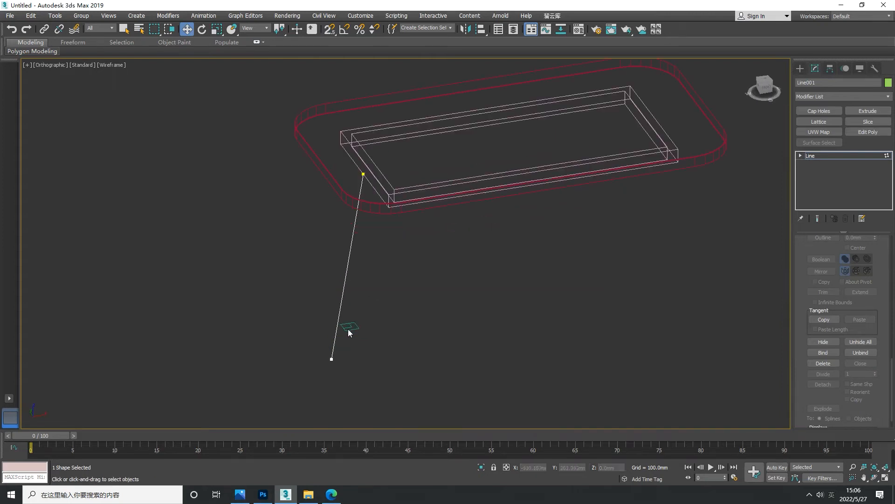
click(800, 69)
click(492, 252)
click(351, 327)
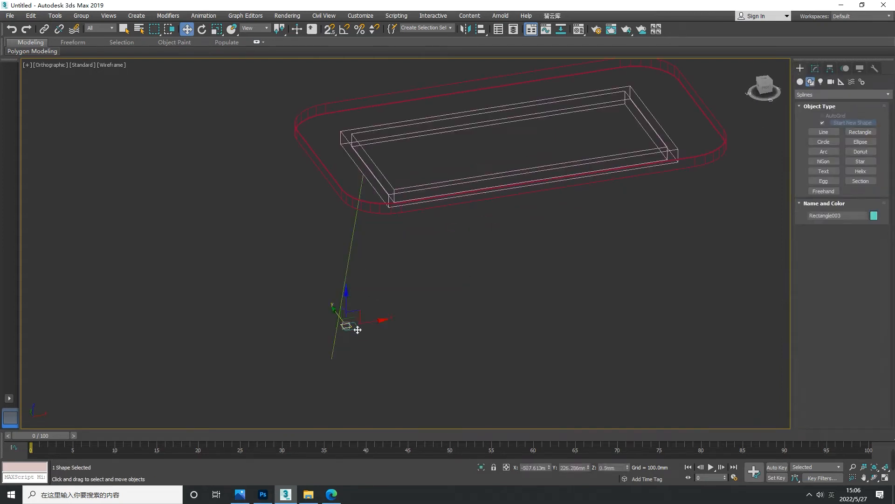
click(816, 69)
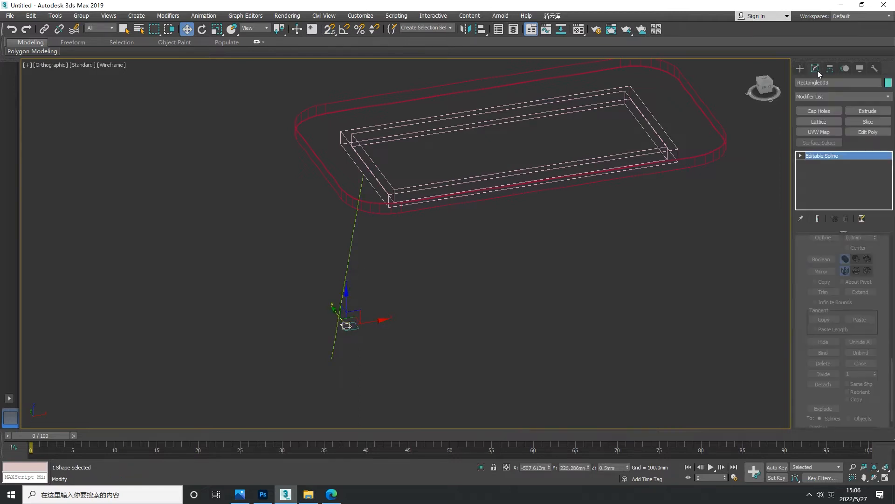
click(800, 69)
click(806, 95)
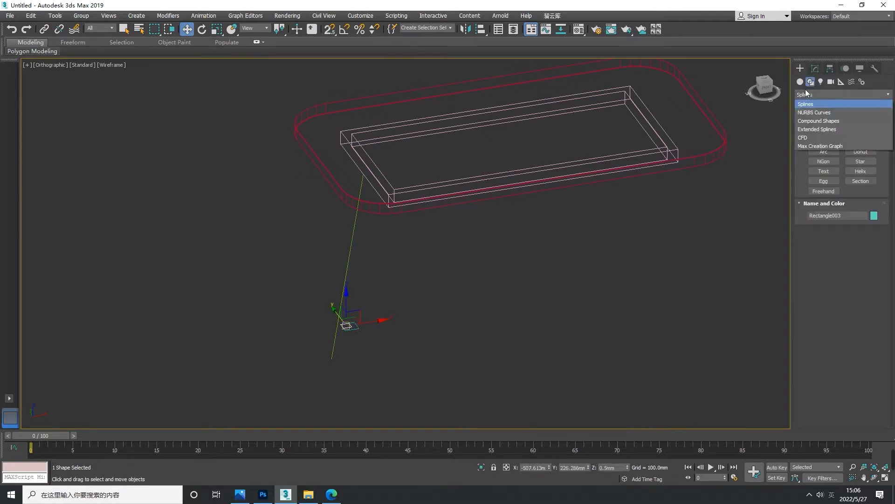
- Create a Loft compound object from the slanted line, using the detached larger square as its cross-section shape
click(800, 82)
click(805, 95)
click(807, 122)
click(825, 163)
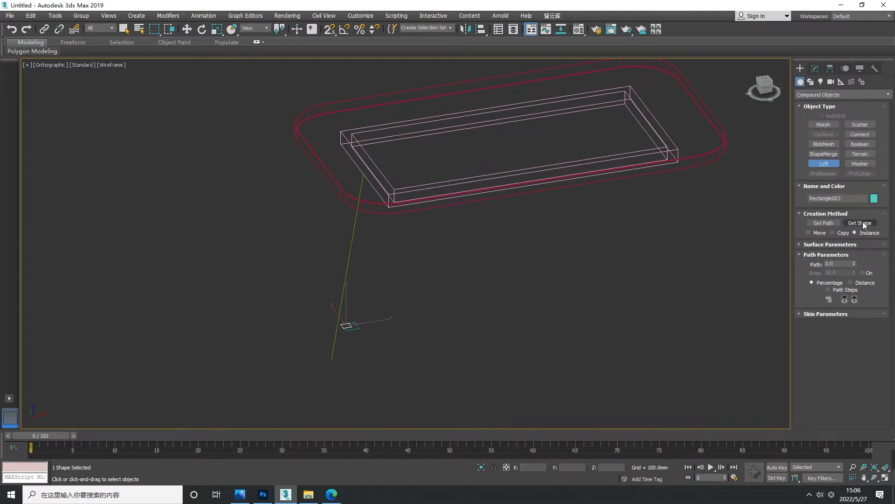
middle_drag(365, 263, 362, 262)
key(w)
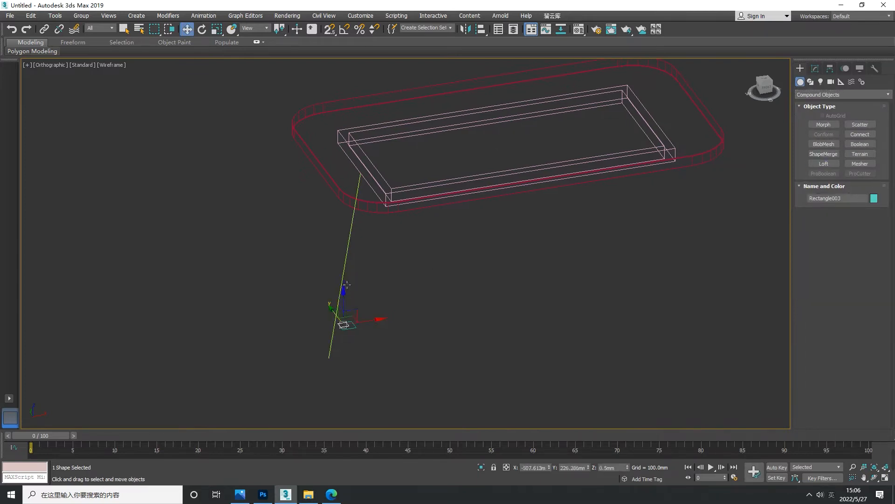
click(348, 248)
click(825, 163)
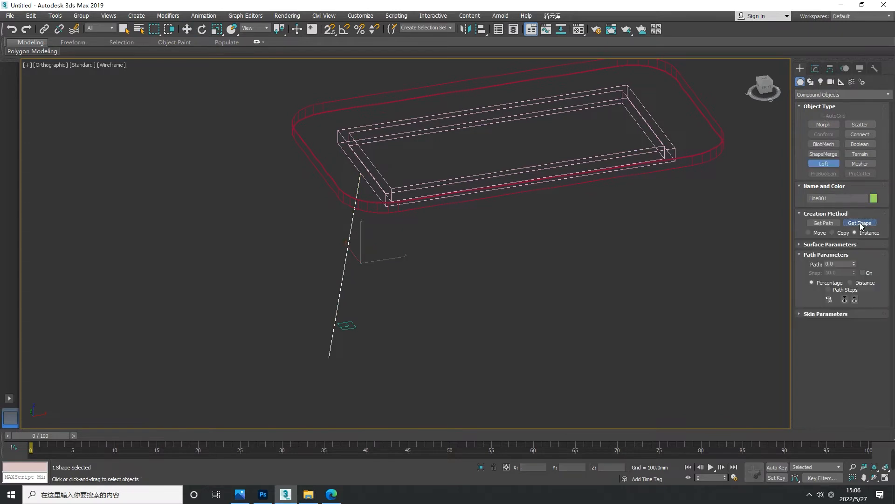
click(860, 224)
click(351, 336)
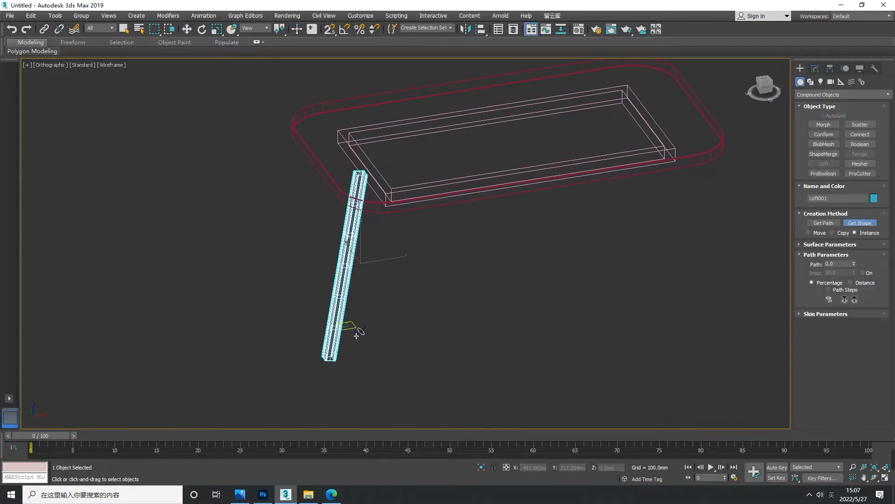
- Set the lofted leg's Shape Steps and Path Steps to 1 in its Skin Parameters
mouse_move(350, 326)
alt+middle_down()
mouse_move(382, 283)
mouse_move(348, 311)
alt+middle_up()
scroll(348, 310, up, 2)
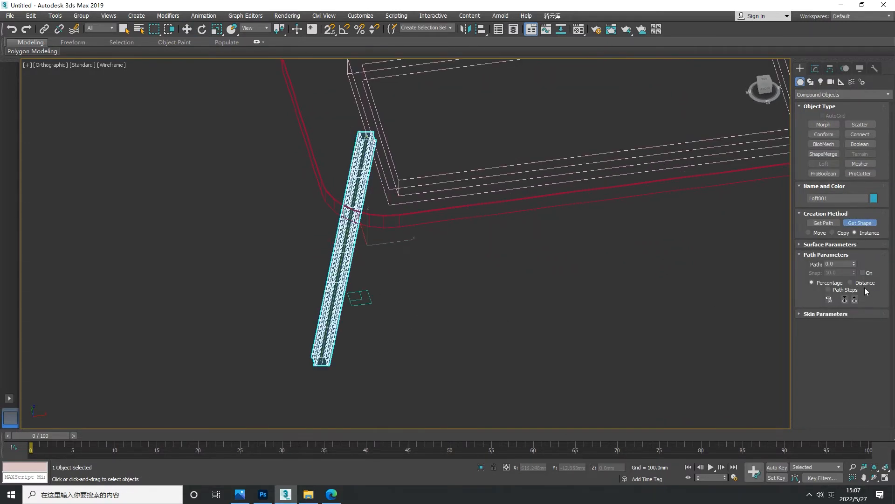
key(w)
key(1)
click(815, 157)
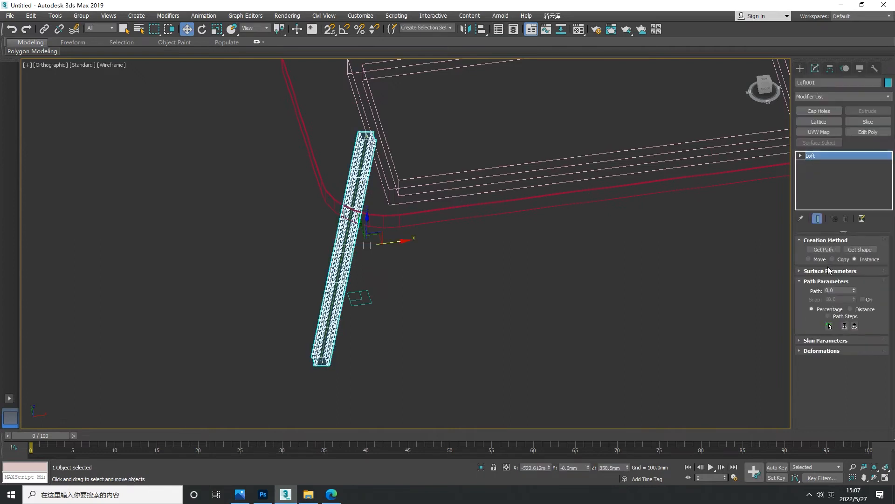
click(818, 274)
drag(819, 321, 828, 236)
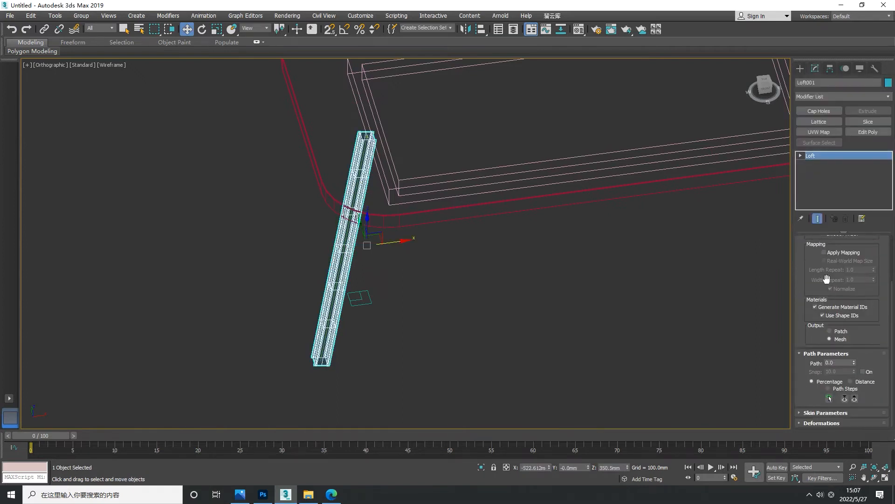
click(819, 413)
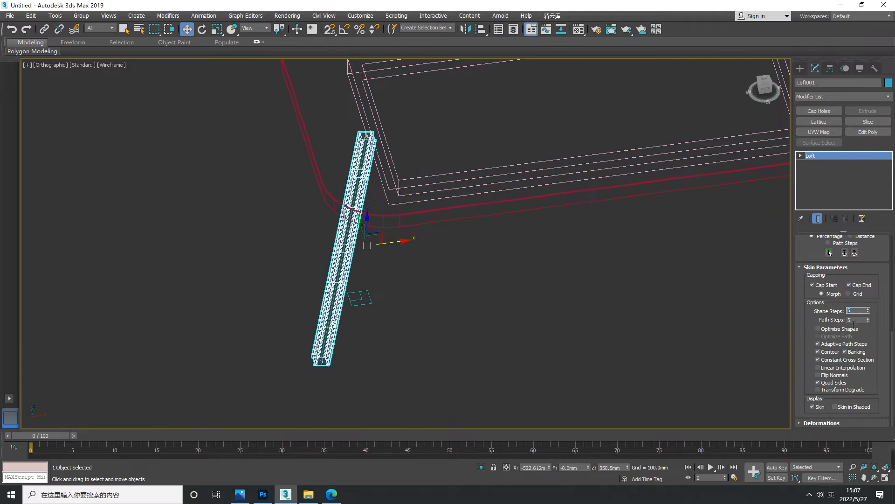
text(1)
key(Tab)
middle_drag(543, 299, 540, 302)
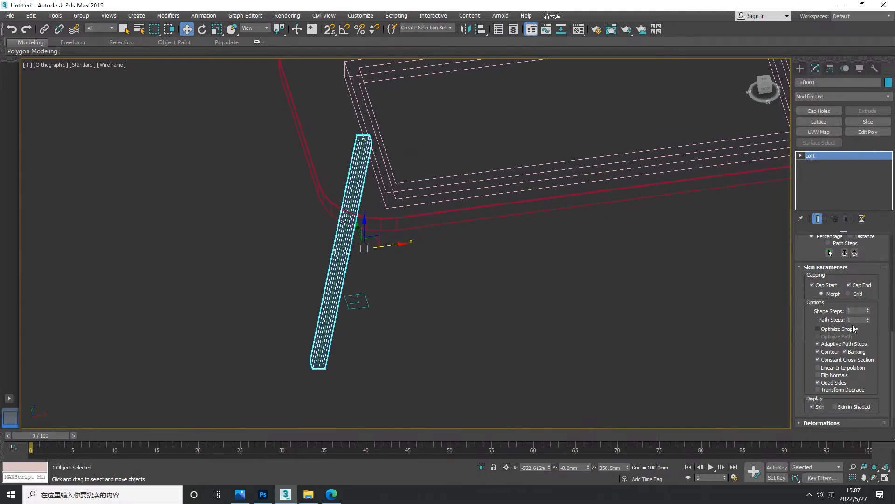
scroll(877, 317, up, 5)
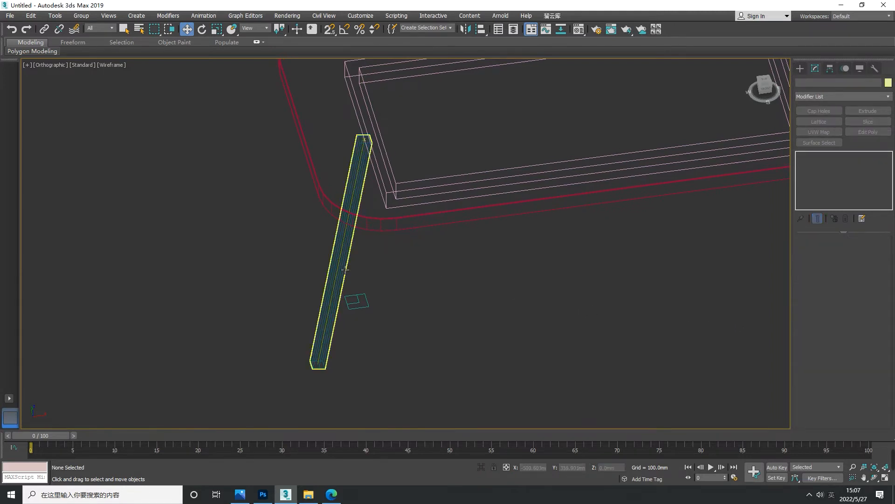
- Set the lofted leg's Shape Steps to 0 in its Skin Parameters
scroll(867, 350, down, 3)
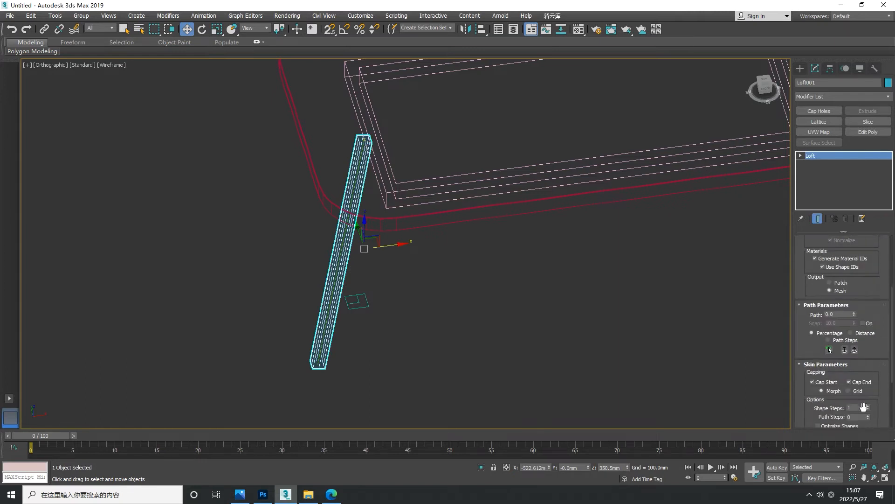
text(0)
key(Return)
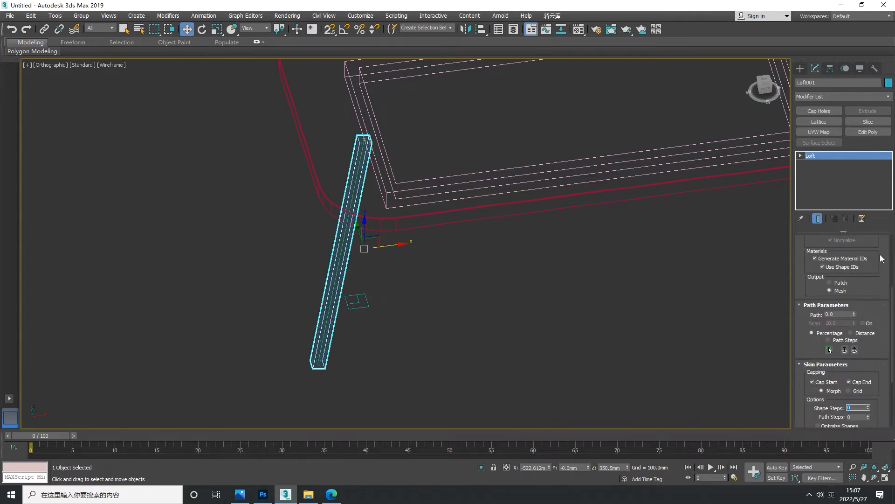
- Set the loft's Path value to 100 and get the larger square as the leg's second cross-section shape
scroll(882, 312, up, 4)
scroll(881, 319, down, 3)
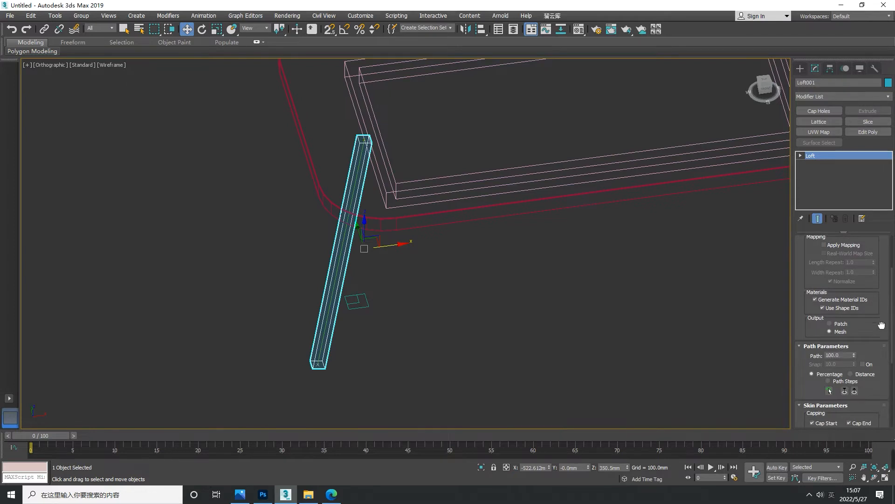
scroll(878, 281, up, 2)
click(865, 250)
click(370, 319)
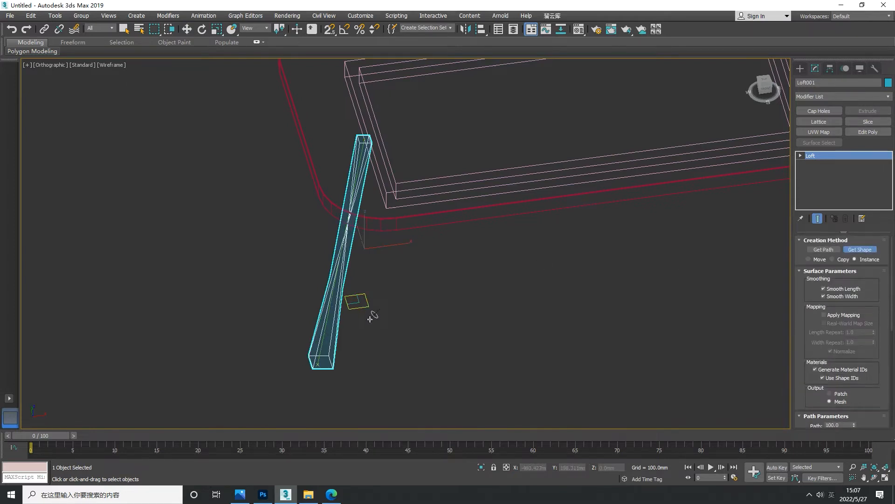
click(384, 307)
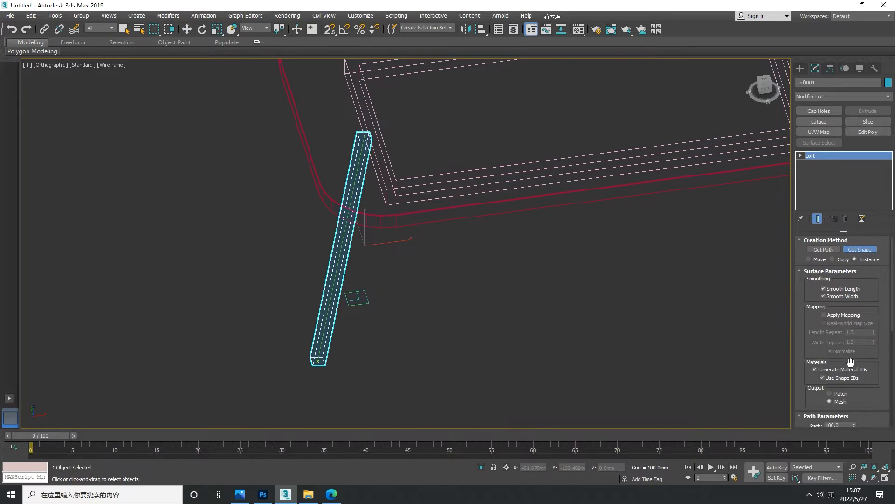
scroll(815, 354, down, 3)
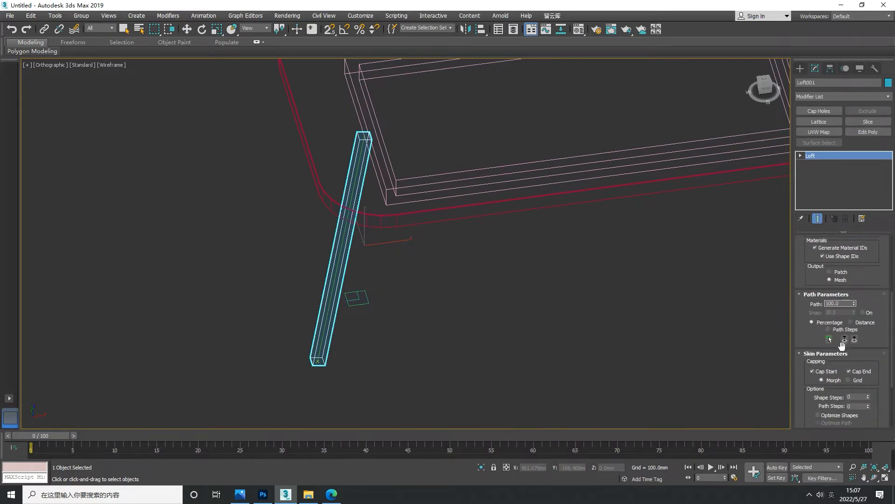
scroll(883, 363, up, 3)
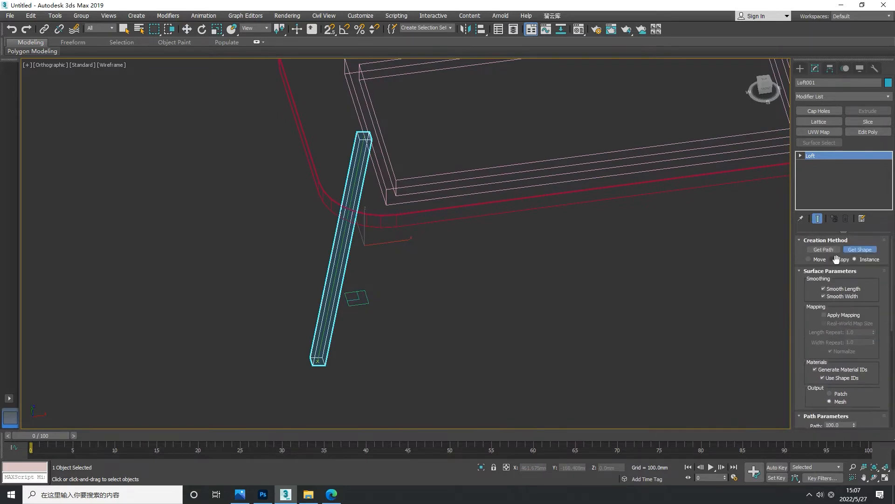
click(374, 314)
- In the Top view, rotate the leg's larger cross-section at path level 100 to untwist the loft
mouse_move(375, 315)
alt+middle_down()
mouse_move(380, 302)
mouse_move(370, 300)
alt+middle_up()
key(f)
key(w)
scroll(370, 300, down, 3)
middle_drag(387, 240, 390, 300)
alt+middle_drag(390, 259, 420, 310)
key(t)
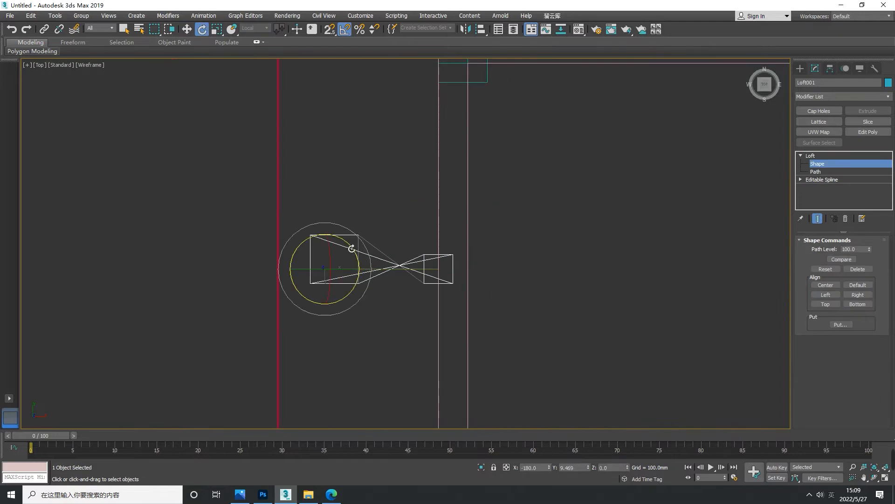
drag(352, 248, 345, 368)
- Move the larger cross-section sideways until it lines up with the leg's smaller end section, straightening the leg
key(w)
drag(337, 280, 432, 264)
key(s)
click(800, 68)
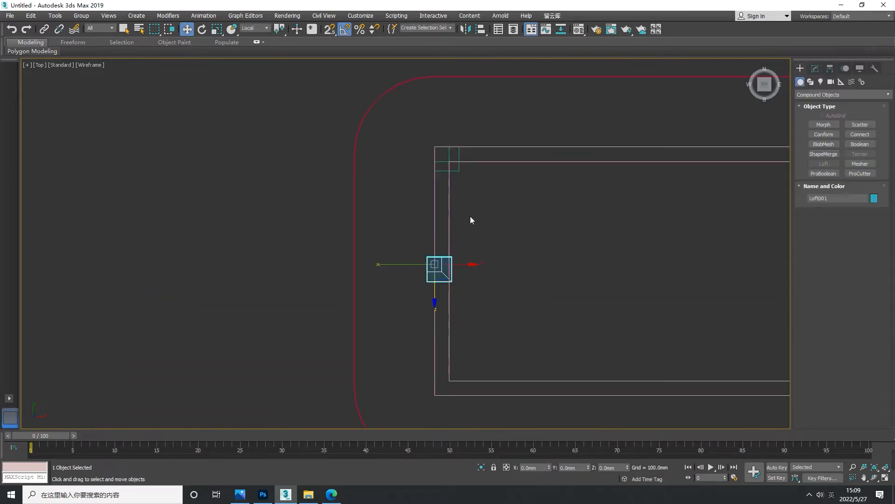
- Move the leg to the frame's upper-left corner in the Top view, snapping its outer corner vertex to the frame vertex
middle_drag(470, 216, 432, 266)
drag(409, 327, 409, 247)
scroll(406, 232, up, 3)
scroll(406, 233, up, 2)
key(s)
key(space)
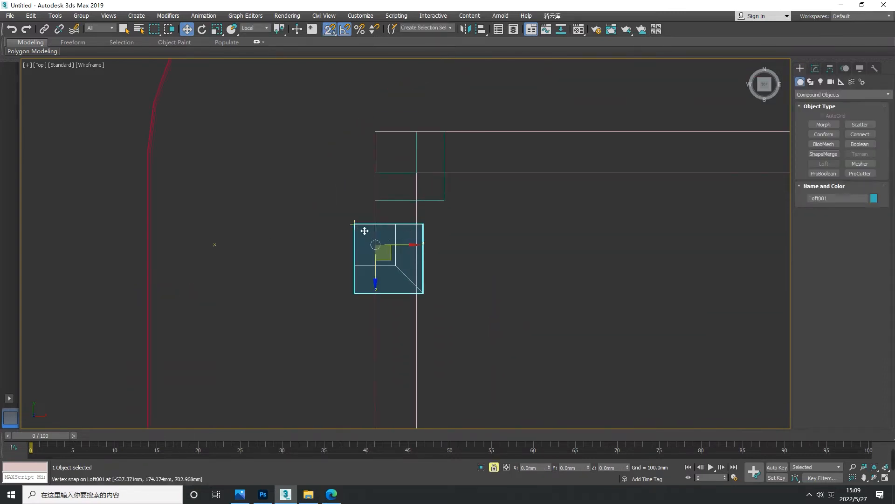
drag(355, 223, 375, 131)
key(s)
key(space)
scroll(408, 188, down, 2)
middle_drag(408, 190, 379, 252)
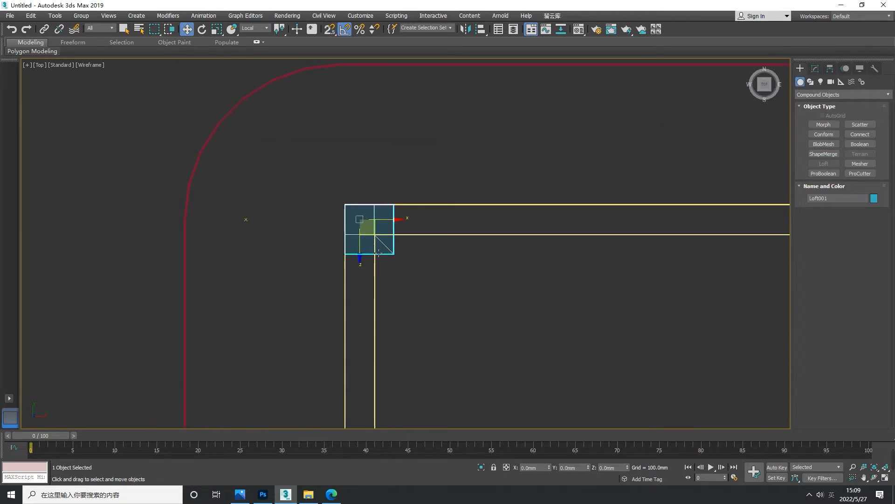
- Select the leg's cross-section at path level 0 and move it diagonally outward beyond the frame's corner
click(815, 69)
click(818, 164)
click(366, 243)
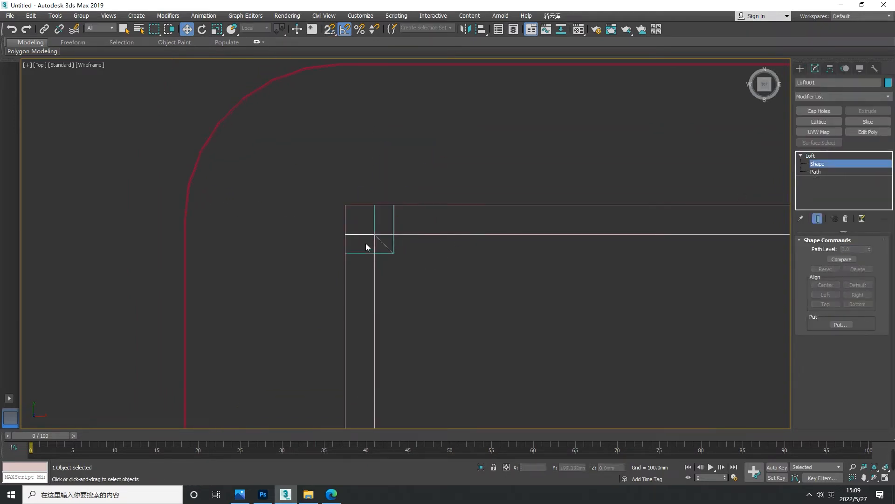
click(375, 234)
drag(370, 225, 307, 179)
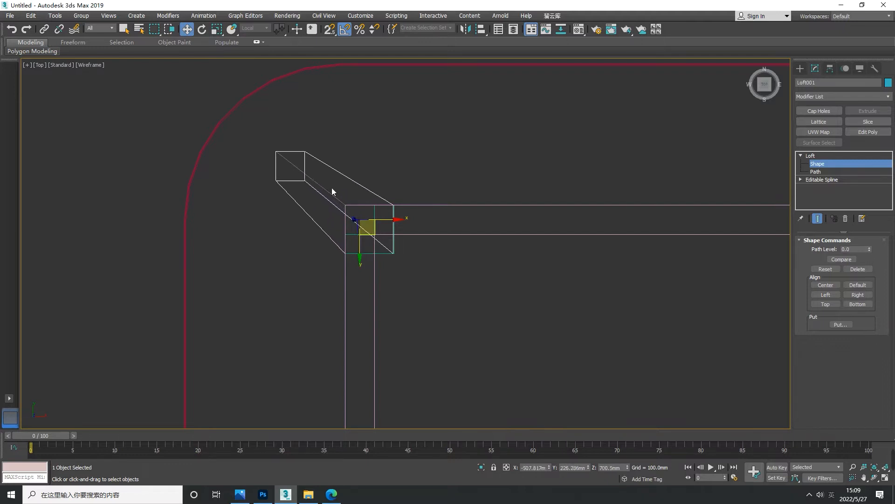
click(801, 68)
- Move the leg across to the frame's upper-right corner in the Top view, aligning it there with vertex snapping
alt+middle_drag(474, 188, 440, 233)
key(t)
key(z)
scroll(439, 232, down, 7)
middle_drag(475, 256, 290, 208)
scroll(291, 208, down, 3)
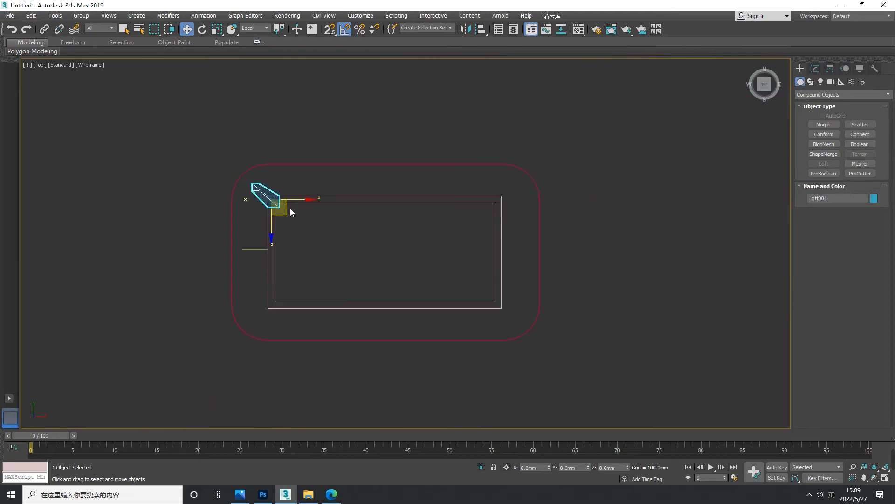
drag(298, 209, 482, 197)
click(253, 29)
click(255, 35)
scroll(516, 196, up, 5)
key(s)
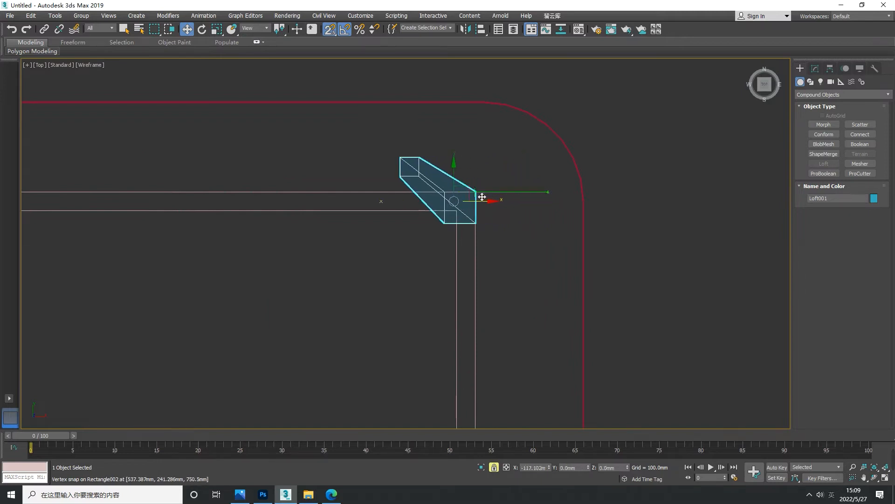
scroll(482, 197, down, 5)
alt+middle_drag(476, 256, 593, 210)
key(t)
key(z)
scroll(493, 233, down, 6)
- Select the small cross-section's spline and move it outward past the frame's right side to reverse the leg's slant
key(1)
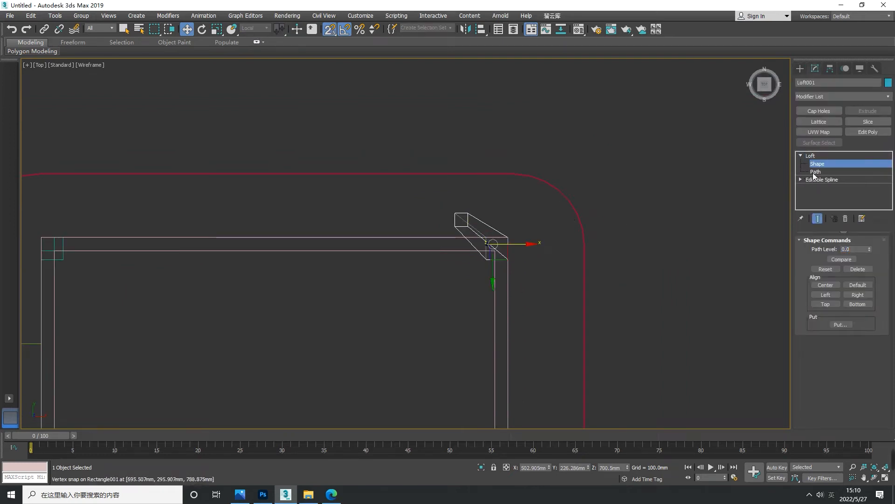
click(817, 203)
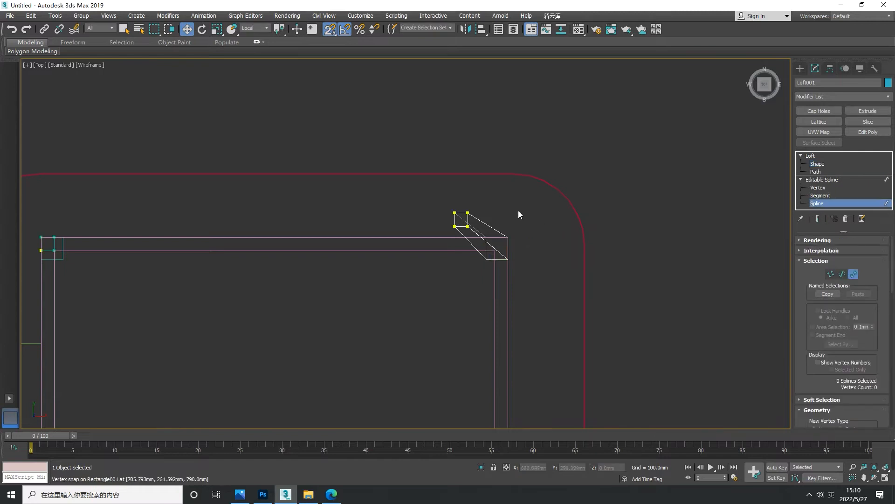
click(472, 227)
drag(481, 233, 554, 229)
key(s)
click(801, 69)
scroll(569, 198, down, 2)
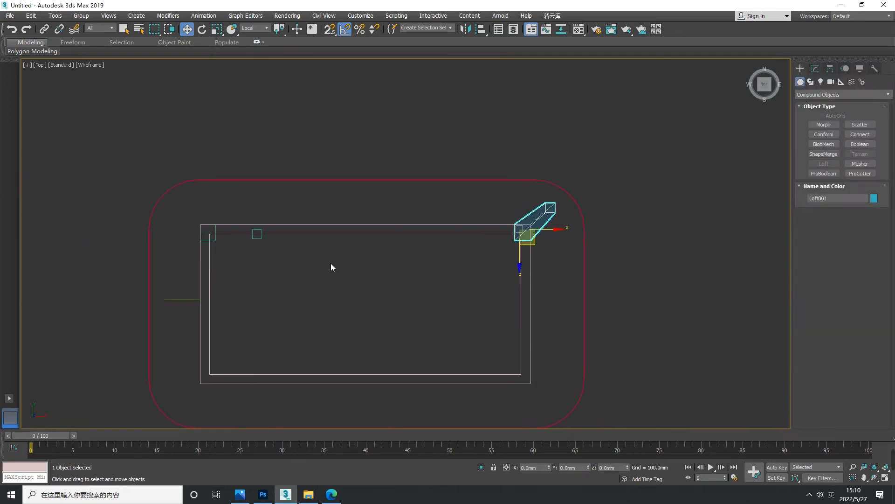
- Delete the leftover square shapes and the leg path line
click(264, 241)
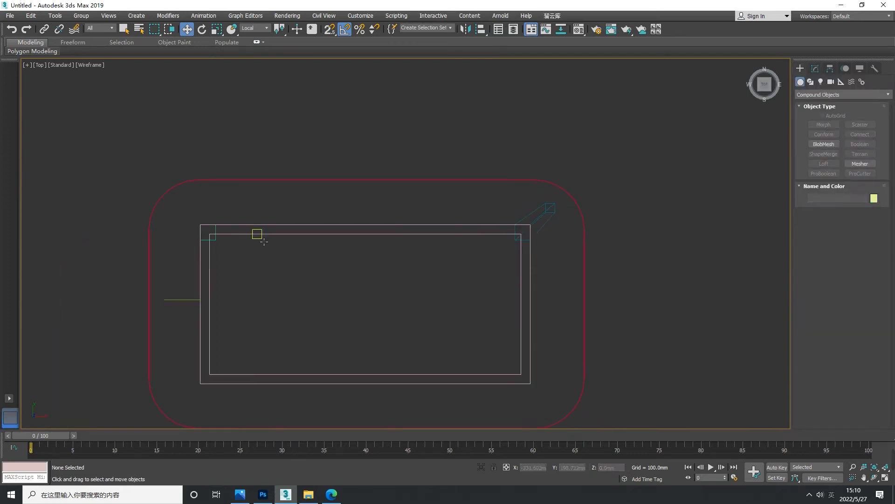
click(549, 228)
mouse_move(542, 273)
alt+middle_down()
mouse_move(508, 276)
mouse_move(502, 228)
mouse_move(371, 220)
mouse_move(505, 253)
mouse_move(528, 281)
alt+middle_up()
click(172, 200)
key(Delete)
- In the Front view, mirror the leg about the Z axis with No Clone to place its wide end uppermost
click(537, 234)
key(t)
scroll(528, 281, down, 3)
scroll(529, 281, down, 2)
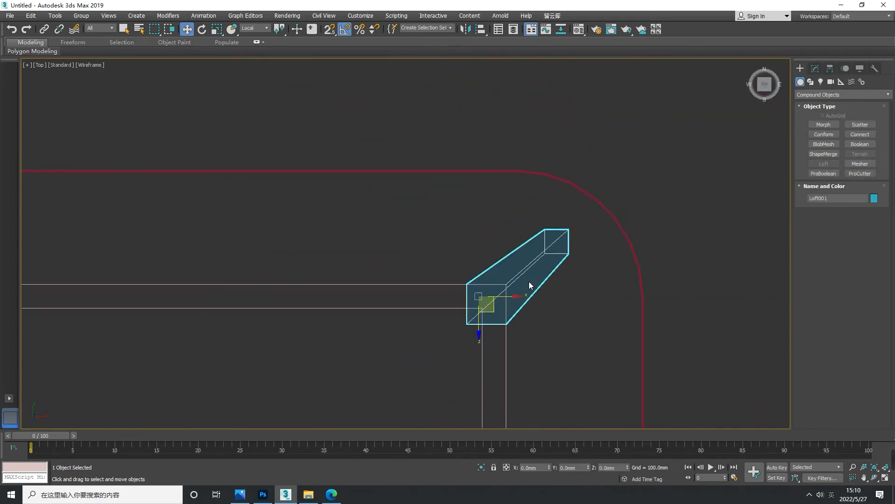
key(f)
scroll(542, 286, down, 3)
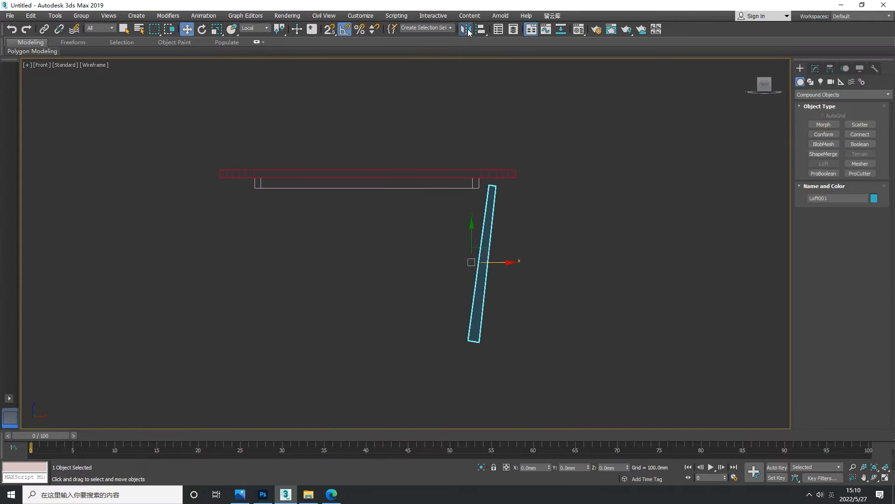
click(466, 29)
drag(431, 161, 328, 160)
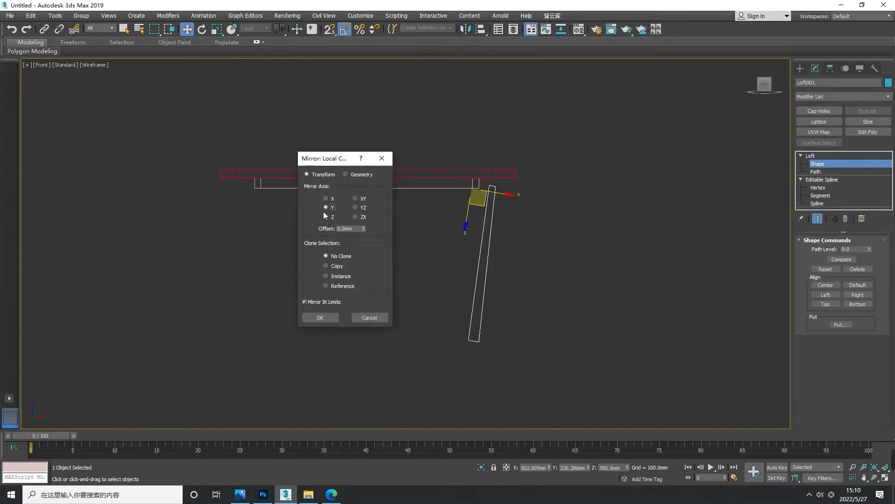
click(332, 218)
click(328, 317)
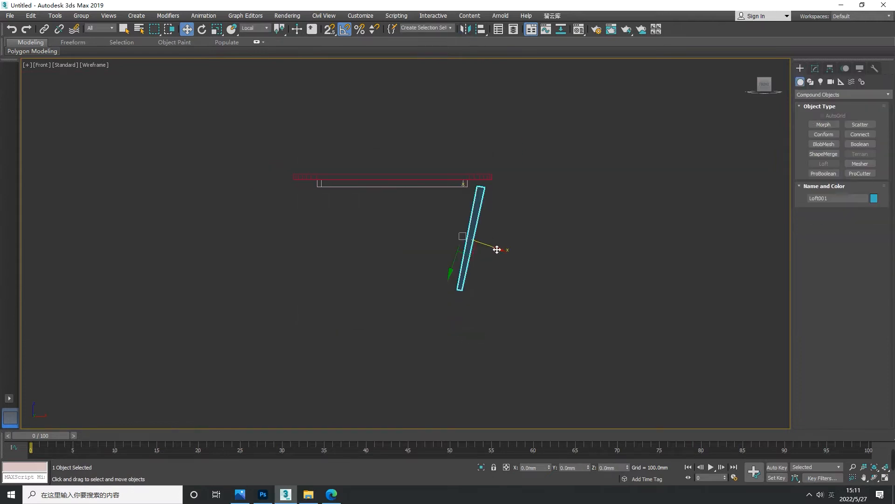
- Switch to the View reference coordinate system and move the leg horizontally to the frame's left end
click(252, 28)
click(250, 36)
click(540, 180)
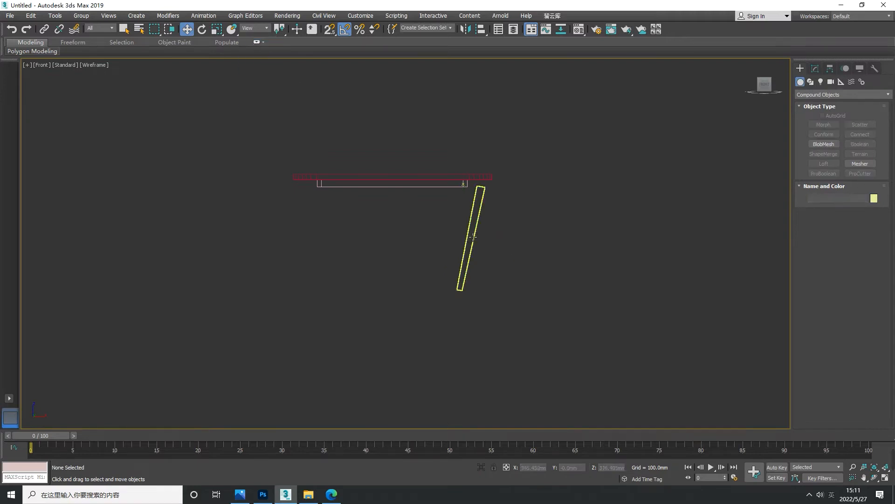
click(474, 240)
drag(493, 243, 337, 234)
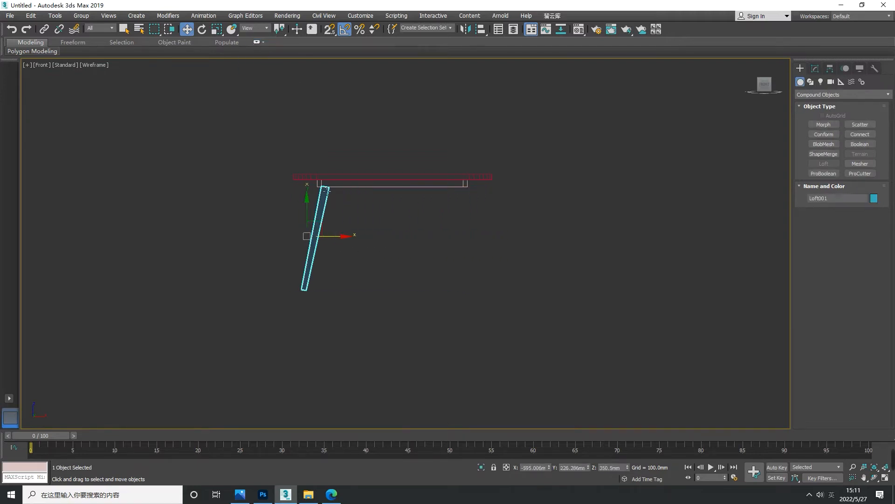
- In the Top view, snap the leg's wide end to the frame's upper-left corner vertex
key(t)
scroll(344, 204, down, 4)
scroll(443, 242, up, 2)
key(space)
key(s)
drag(422, 220, 383, 226)
key(s)
key(space)
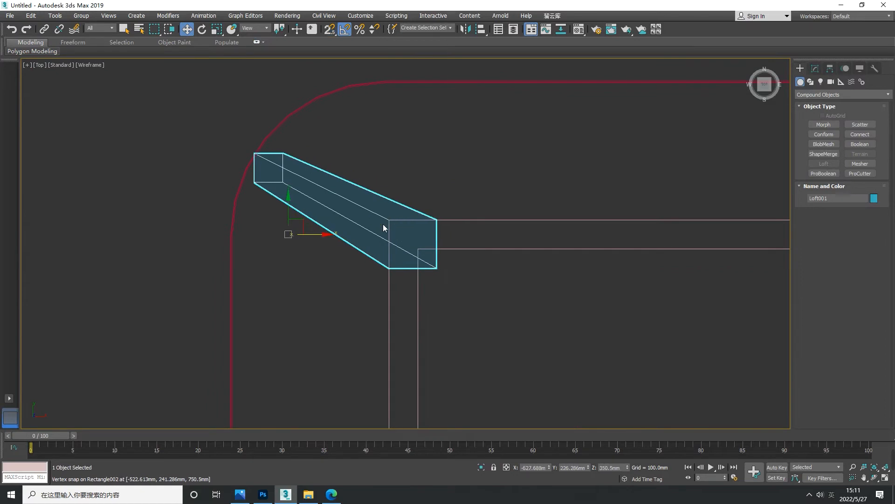
- Select the spline of the leg's narrow end and move it inward under the tabletop's rounded corner, forming a diagonal slant
click(815, 69)
click(817, 164)
click(817, 203)
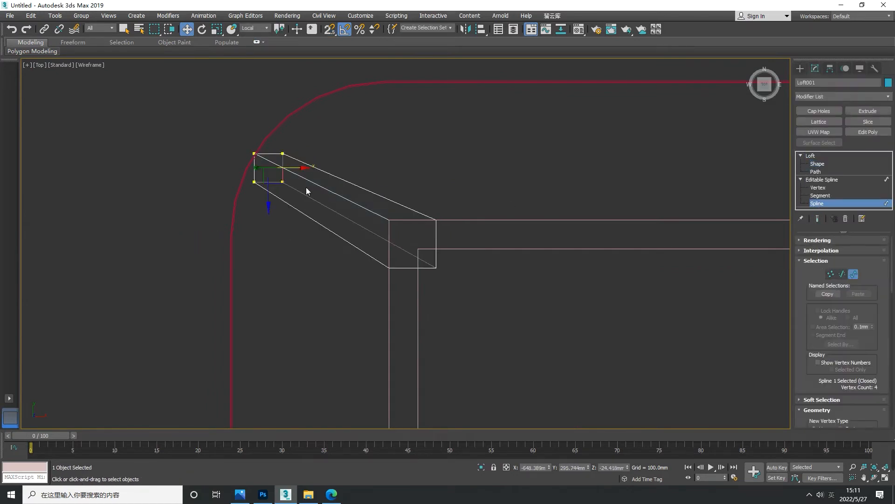
drag(286, 180, 345, 170)
scroll(351, 177, down, 4)
scroll(463, 257, down, 6)
middle_drag(502, 255, 391, 258)
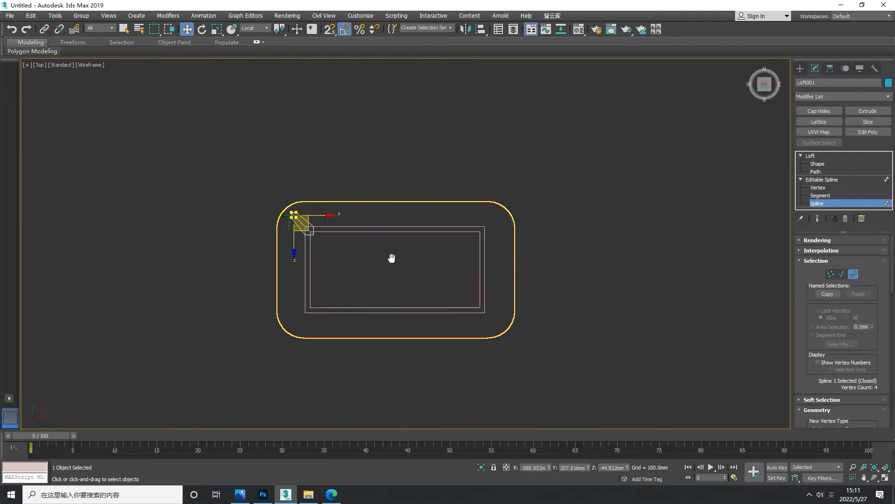
click(801, 68)
- In the Front view, raise the leg along the View vertical axis until its top meets the tabletop's underside
key(f)
scroll(372, 220, down, 2)
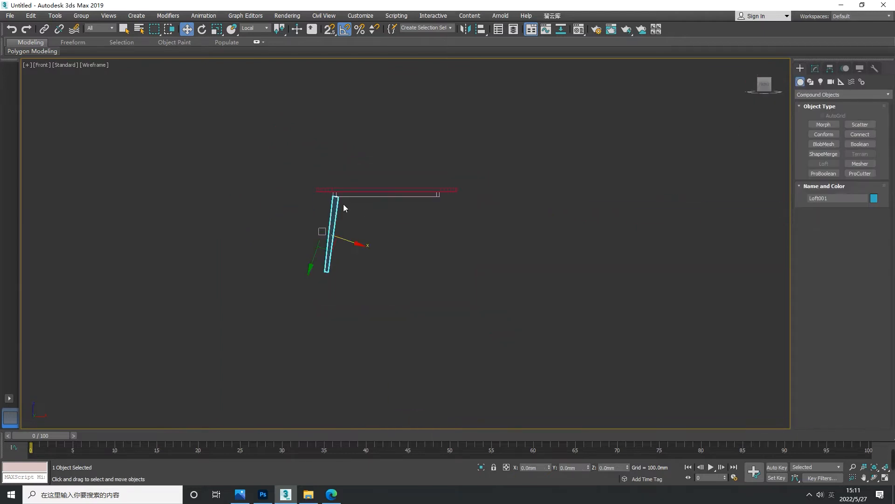
scroll(344, 204, up, 6)
scroll(335, 195, up, 2)
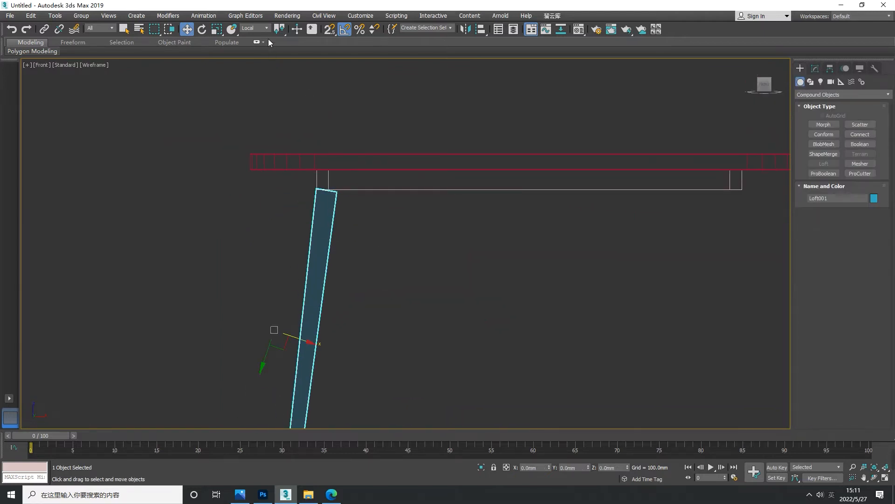
click(254, 28)
click(248, 37)
drag(277, 314, 322, 176)
key(t)
key(f)
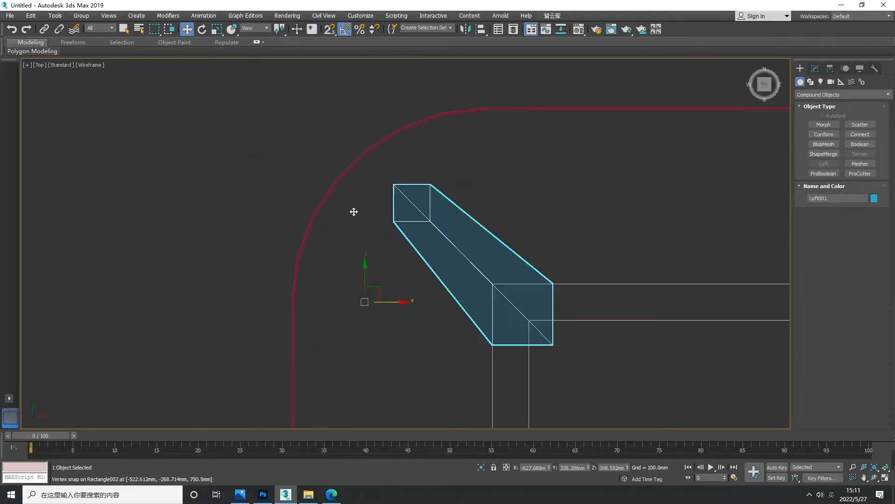
scroll(441, 286, up, 5)
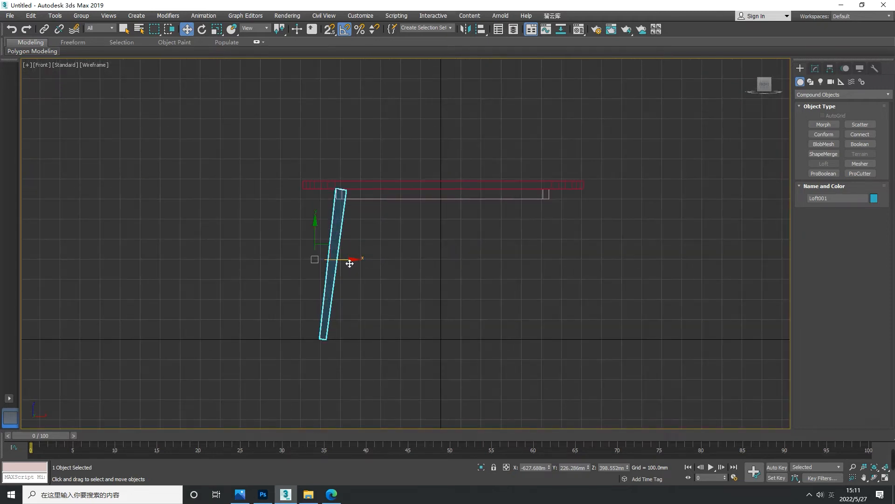
- In the Front view, clone the slanted leg horizontally toward the frame's right end as a single instance
shift+drag(350, 264, 491, 264)
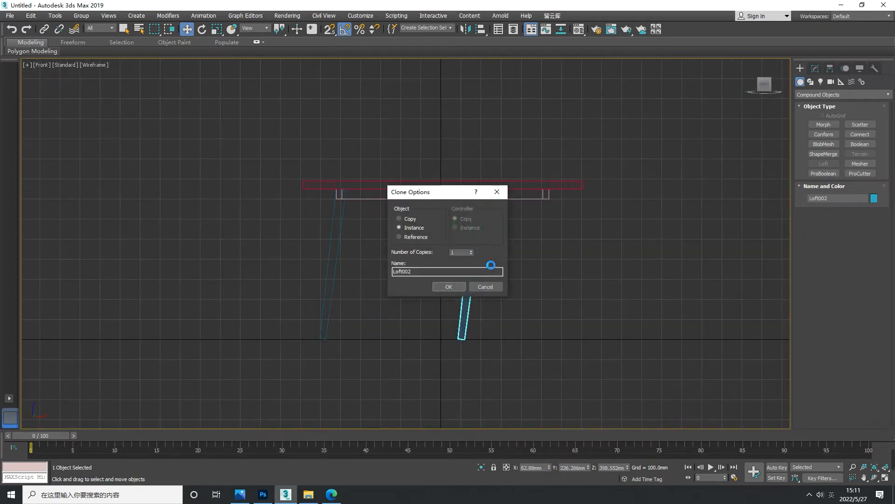
click(452, 286)
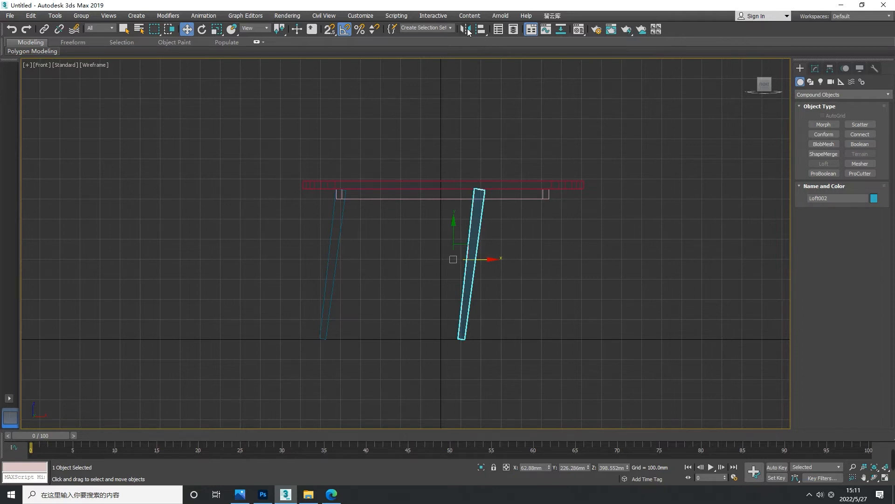
click(466, 30)
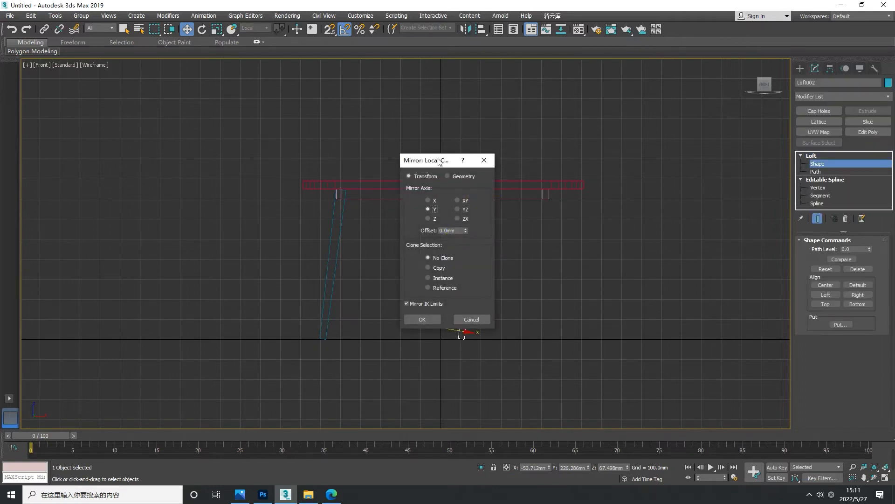
drag(439, 162, 318, 176)
click(367, 214)
click(321, 224)
click(319, 232)
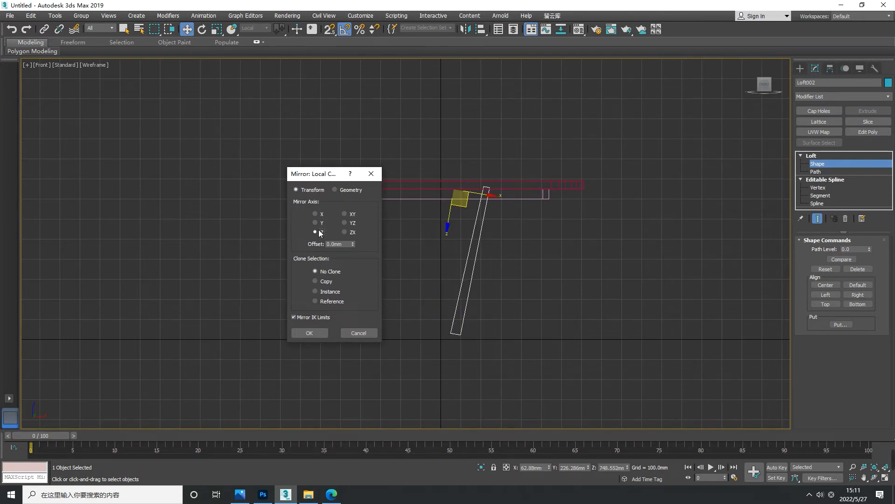
click(320, 215)
click(370, 332)
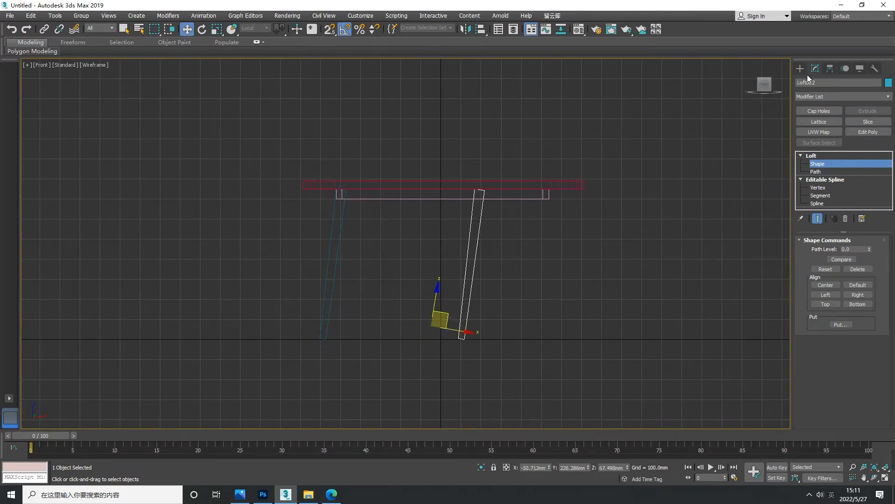
- Center the cloned leg's pivot on the object and switch the reference coordinate system to View
click(830, 69)
click(842, 133)
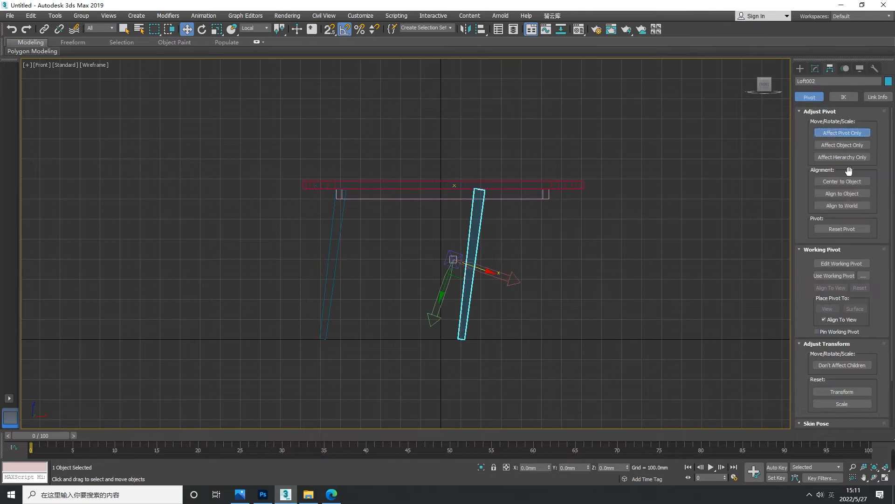
click(255, 28)
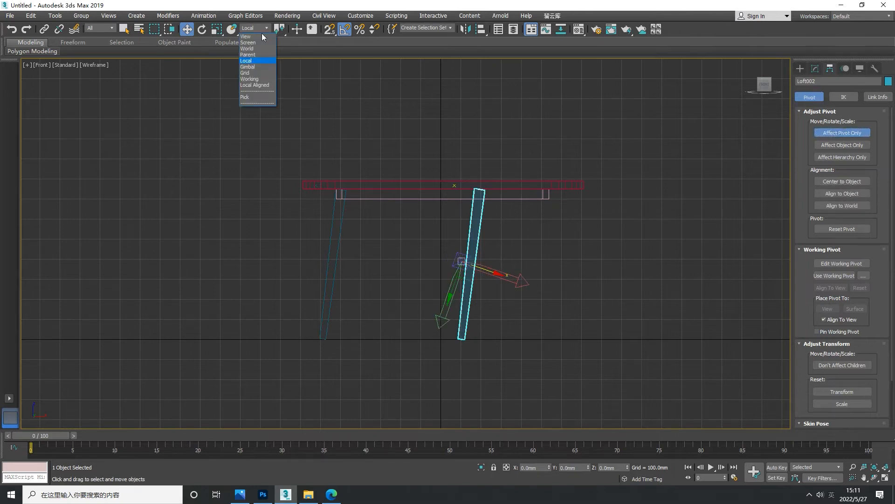
click(256, 37)
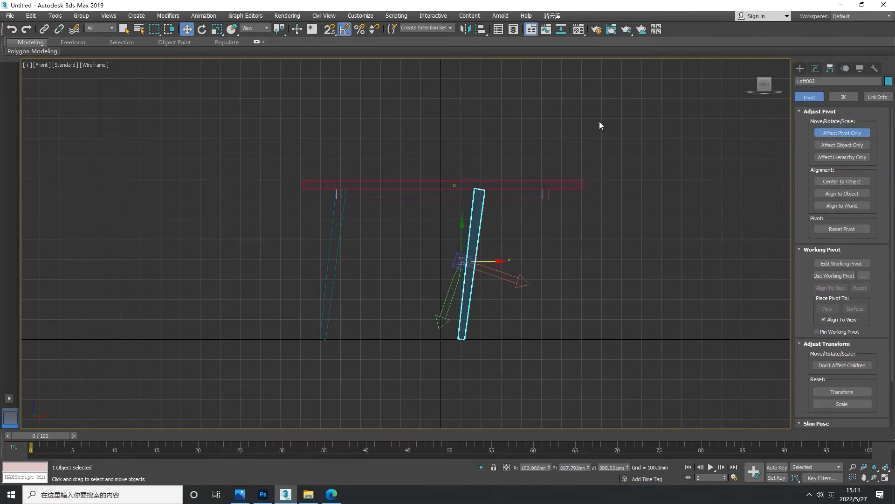
click(801, 68)
- In the Top view, mirror the cloned leg about the X axis without making another clone
key(t)
scroll(468, 266, down, 6)
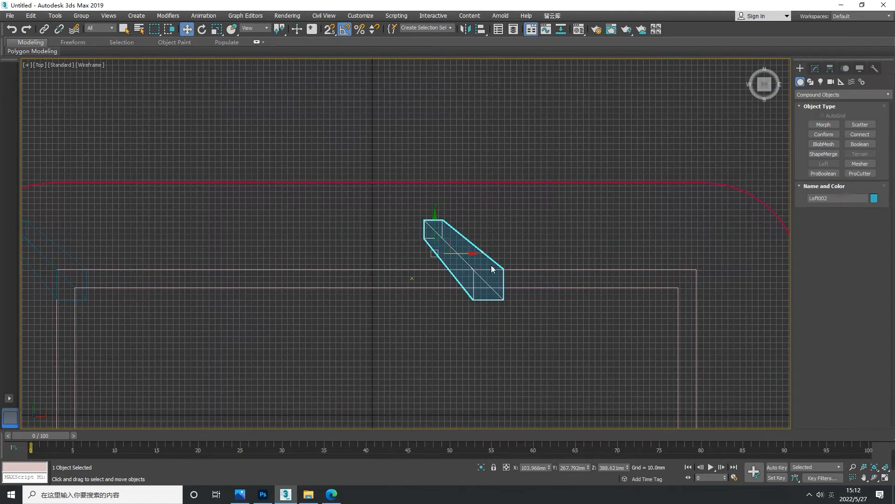
click(467, 27)
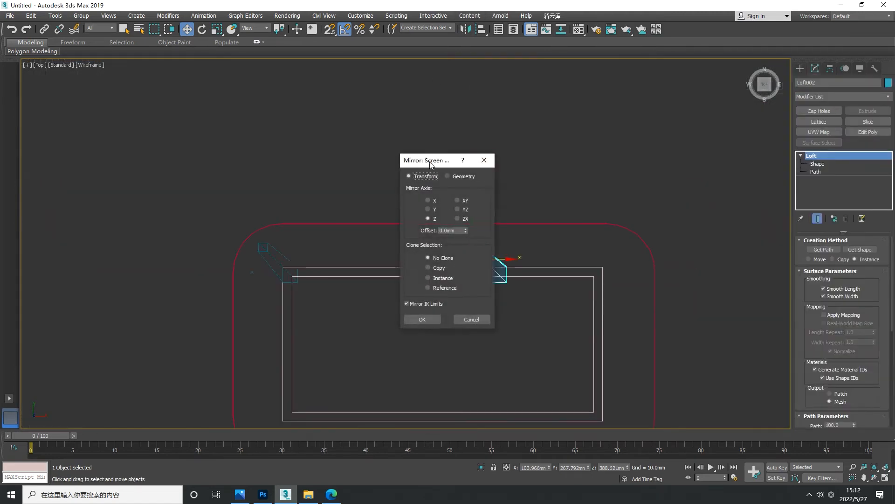
drag(430, 158, 340, 163)
click(394, 207)
click(395, 198)
click(335, 321)
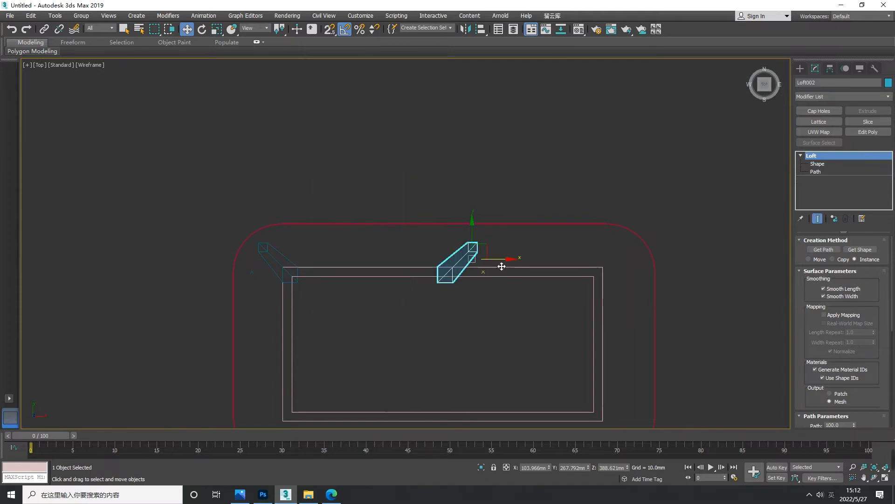
- Move the mirrored leg horizontally and snap its wide end to the frame's upper-right corner vertex
drag(502, 261, 606, 270)
key(s)
key(space)
key(s)
key(space)
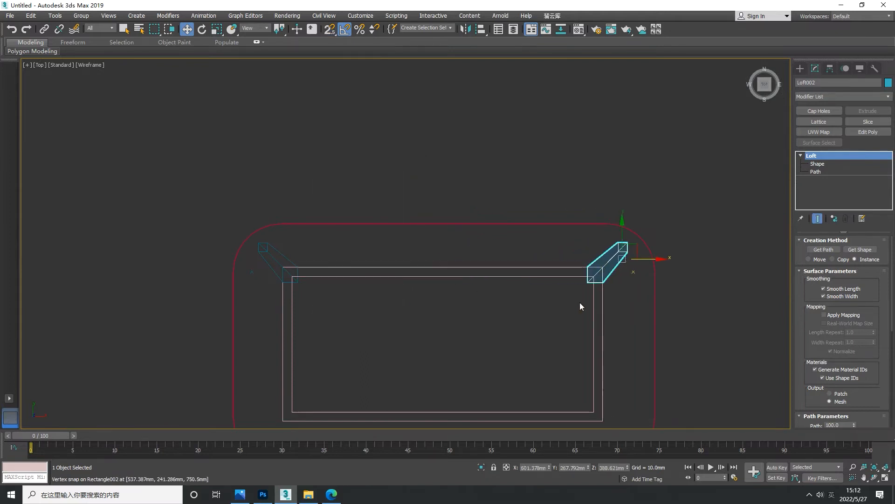
- Clone both upper legs toward the frame's lower edge and mirror the new pair about the Y axis with No Clone
scroll(580, 303, down, 5)
alt+middle_drag(577, 312, 534, 276)
key(t)
key(z)
scroll(475, 285, down, 9)
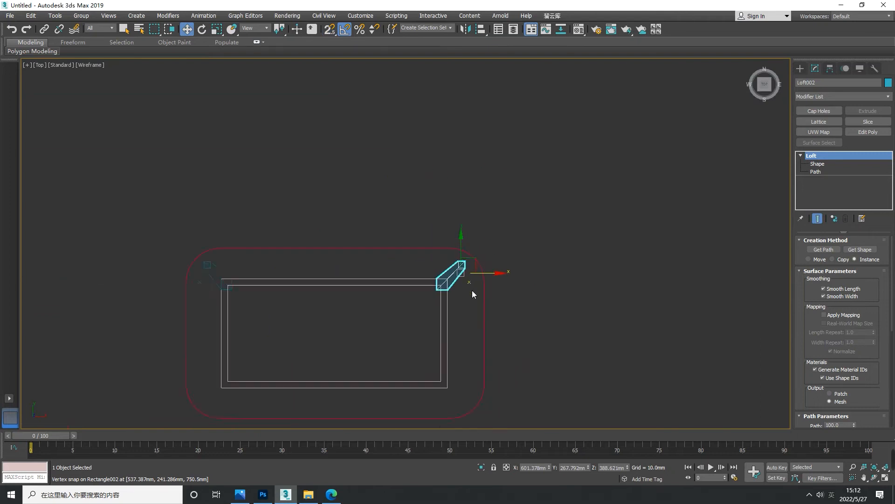
ctrl+click(292, 279)
shift+drag(380, 261, 381, 326)
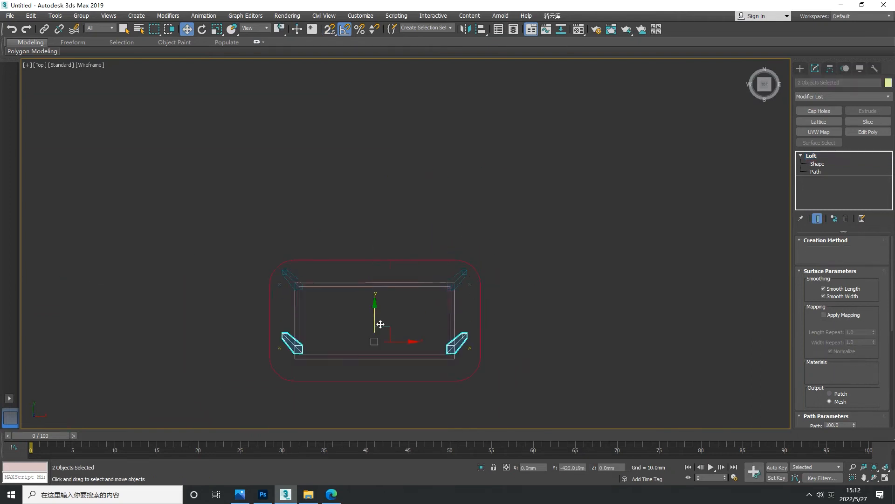
click(449, 287)
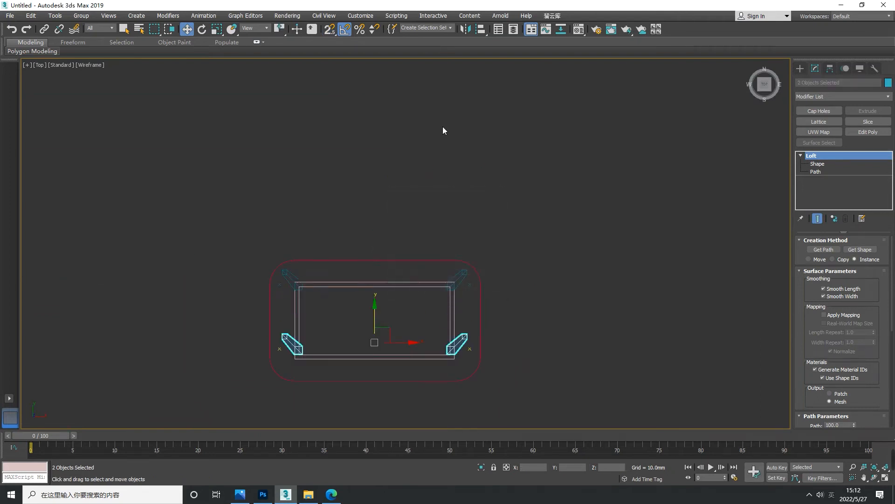
click(465, 28)
click(428, 209)
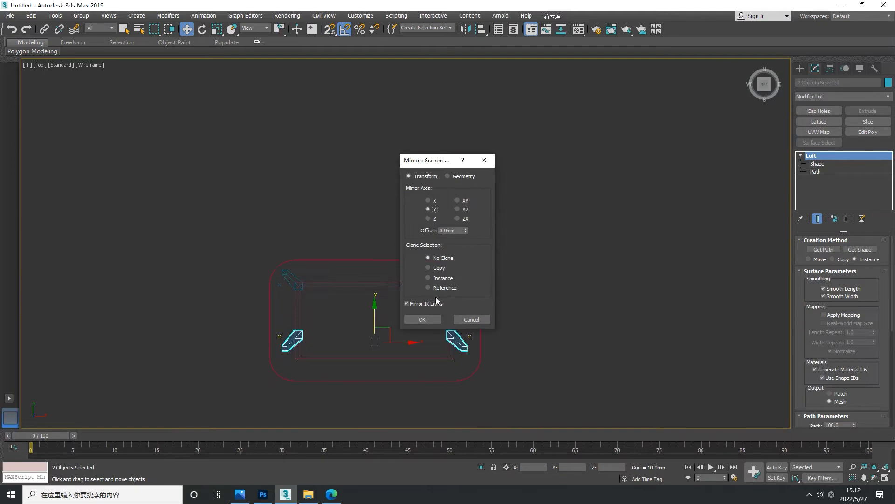
click(432, 322)
- Snap the mirrored pair of legs vertically so their wide ends meet the frame's lower corner vertices
key(s)
scroll(452, 340, up, 3)
key(space)
drag(457, 334, 460, 396)
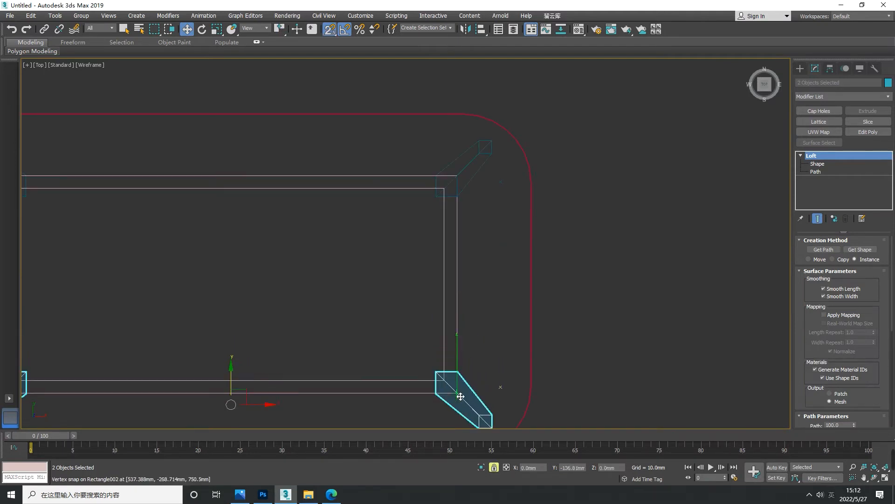
key(s)
key(space)
- Examine the four-legged table in a shaded orbit view and select the front-right leg in the wireframe Front view
mouse_move(473, 349)
alt+middle_down()
mouse_move(478, 326)
mouse_move(551, 287)
mouse_move(576, 293)
alt+middle_up()
key(F3)
click(576, 293)
click(461, 279)
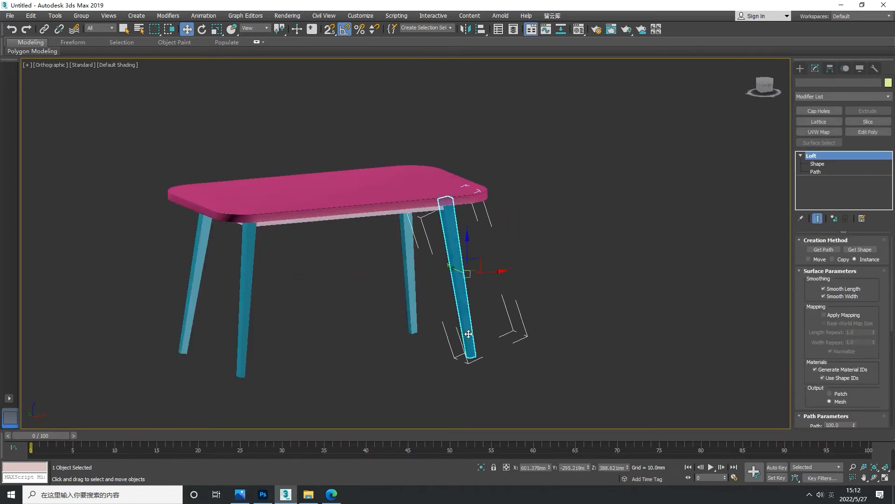
key(f)
mouse_move(552, 343)
middle_down()
mouse_move(518, 346)
mouse_move(506, 322)
middle_up()
scroll(531, 279, up, 3)
key(F3)
- Try to level the front-right leg's narrow bottom end by rotating its loft shape 10 degrees
click(820, 174)
click(819, 164)
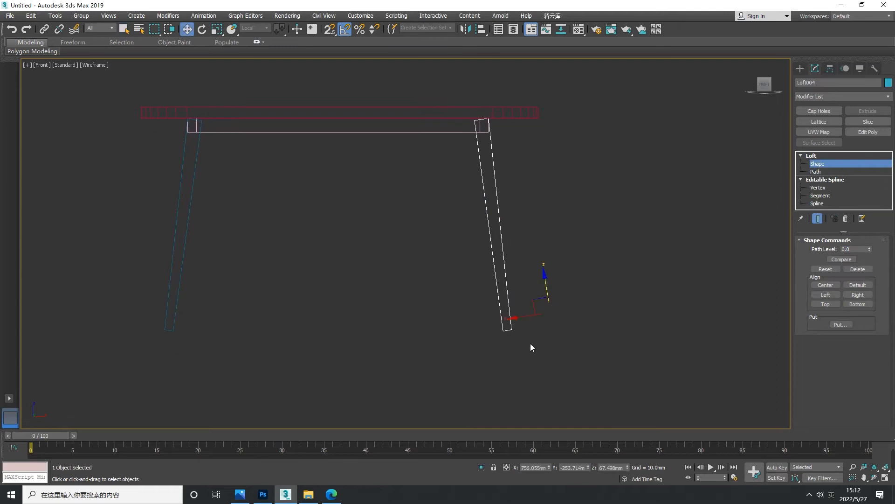
scroll(519, 322, up, 2)
key(e)
drag(599, 296, 598, 301)
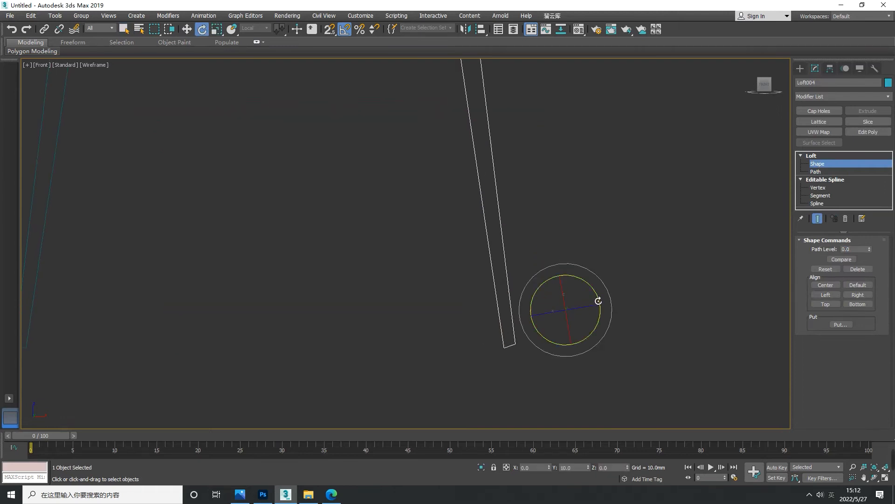
scroll(599, 301, down, 3)
click(12, 30)
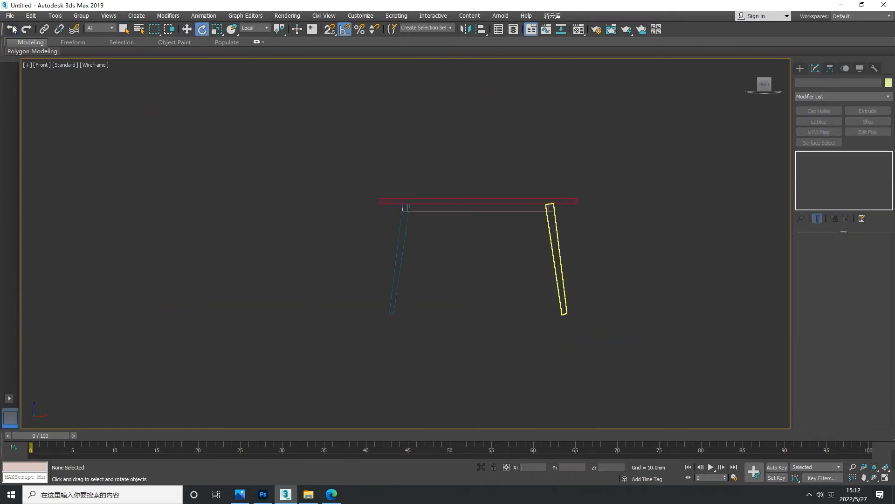
- Show the grid and select all four vertices of the front-right leg's bottom shape at the Vertex level
middle_drag(499, 288, 496, 290)
key(g)
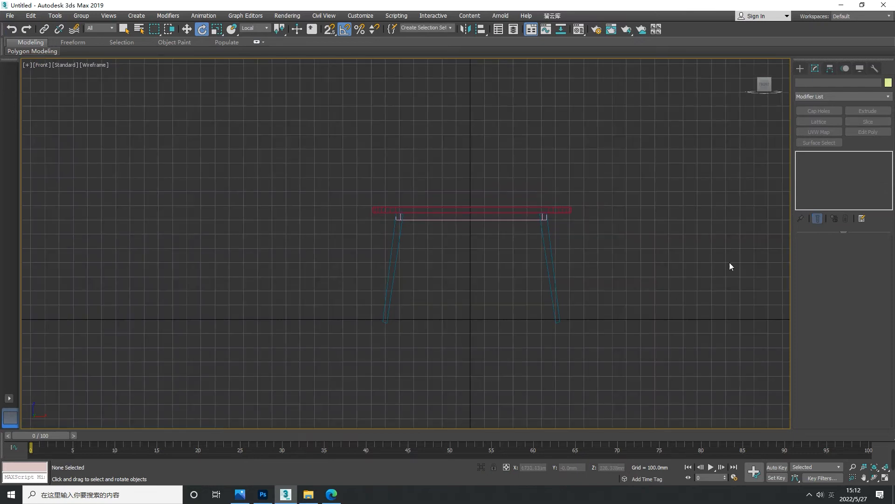
click(556, 263)
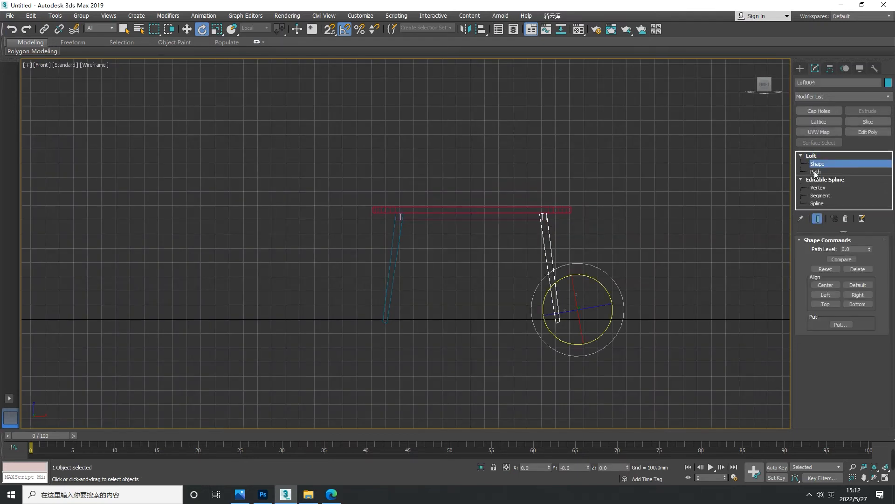
click(818, 187)
drag(579, 340, 527, 295)
scroll(548, 314, up, 6)
key(w)
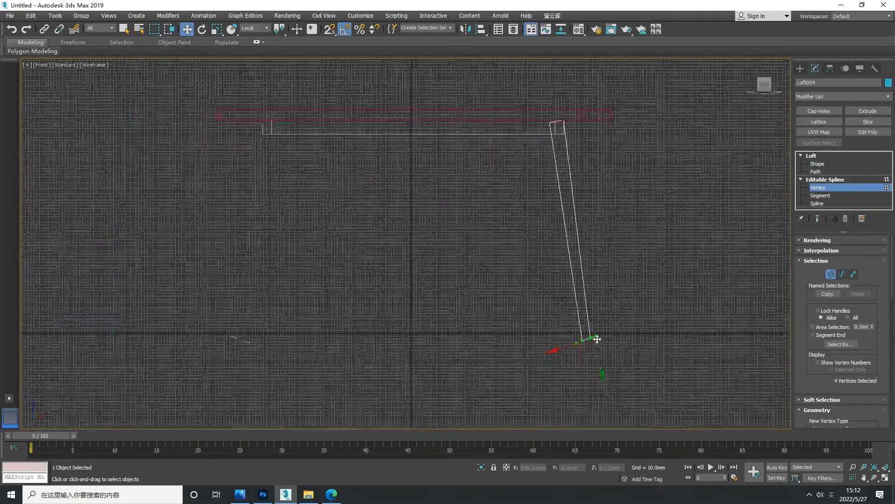
scroll(597, 339, up, 2)
scroll(602, 341, down, 4)
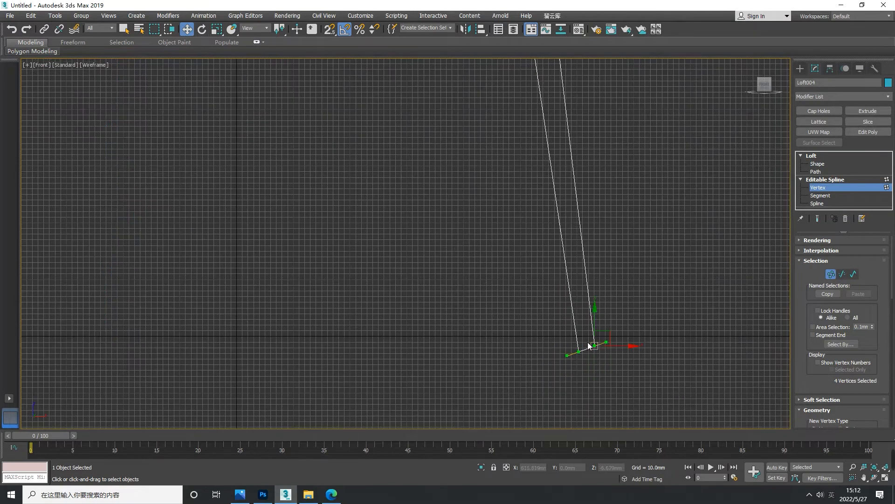
- Switch to the View reference coordinate system and convert the four bottom vertices to Corner type
key(e)
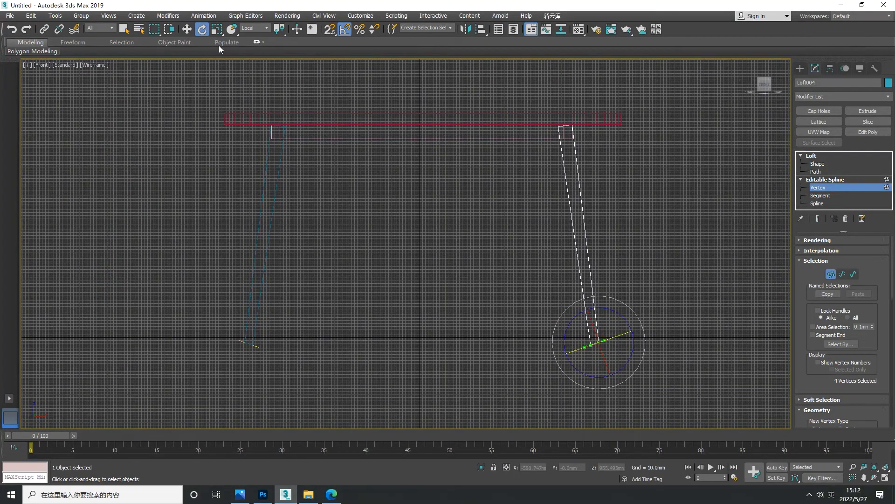
click(254, 28)
click(252, 35)
scroll(612, 357, up, 3)
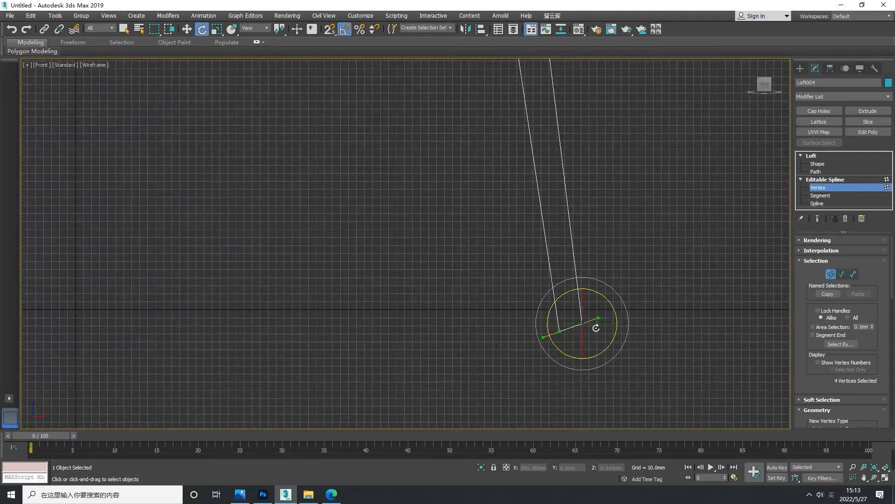
alt+middle_drag(604, 332, 625, 360)
right_click(566, 320)
click(550, 276)
key(f)
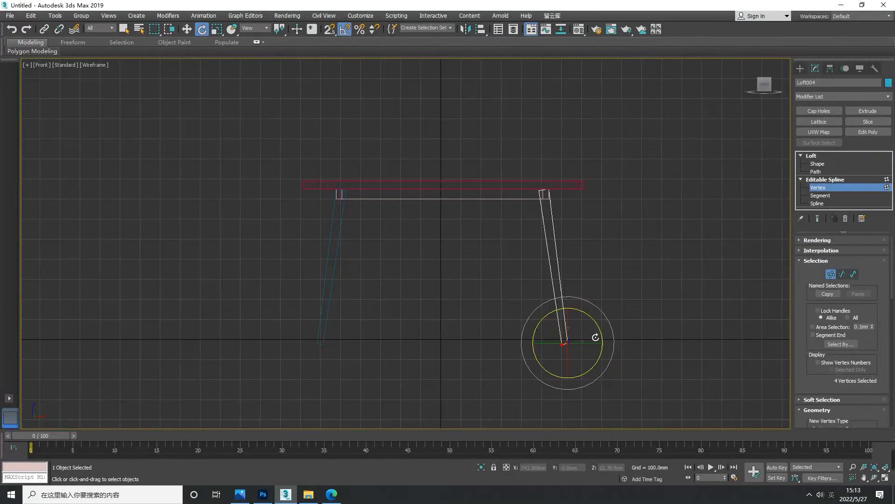
scroll(615, 332, up, 5)
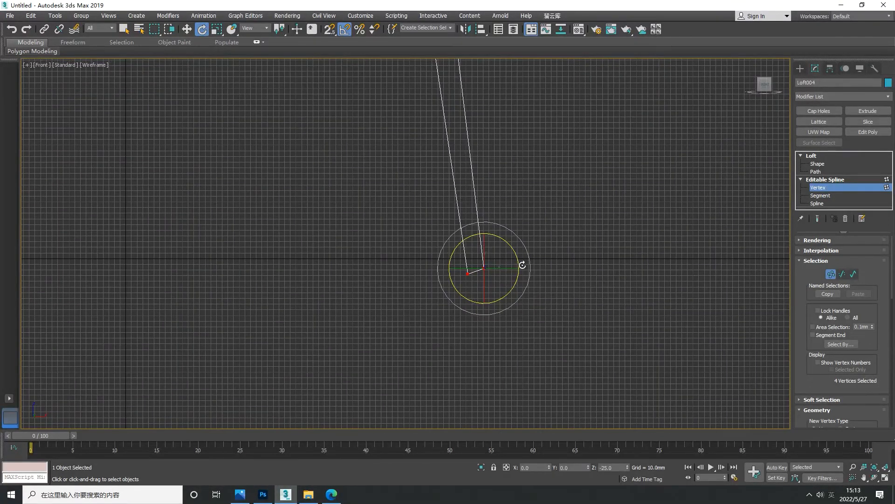
- Snap one pair of bottom vertices level with the other pair, and raise all four onto the ground line
key(w)
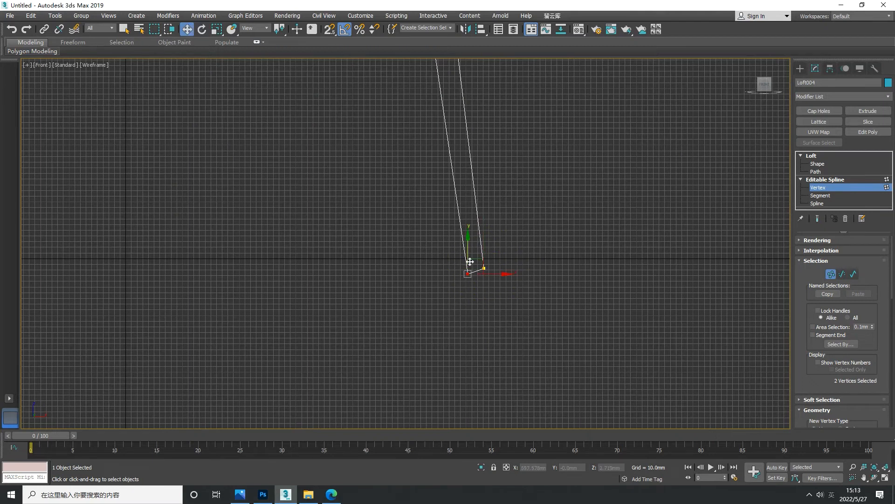
drag(470, 262, 490, 274)
scroll(513, 288, down, 4)
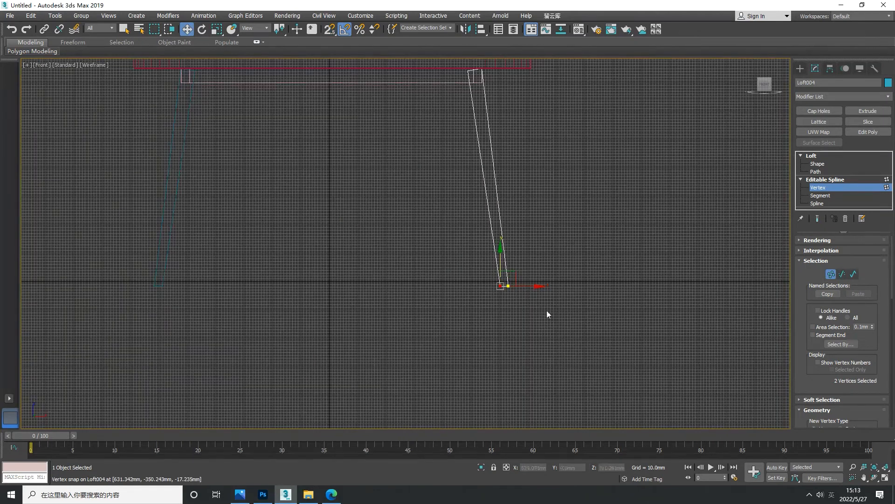
scroll(508, 276, up, 5)
drag(547, 314, 517, 273)
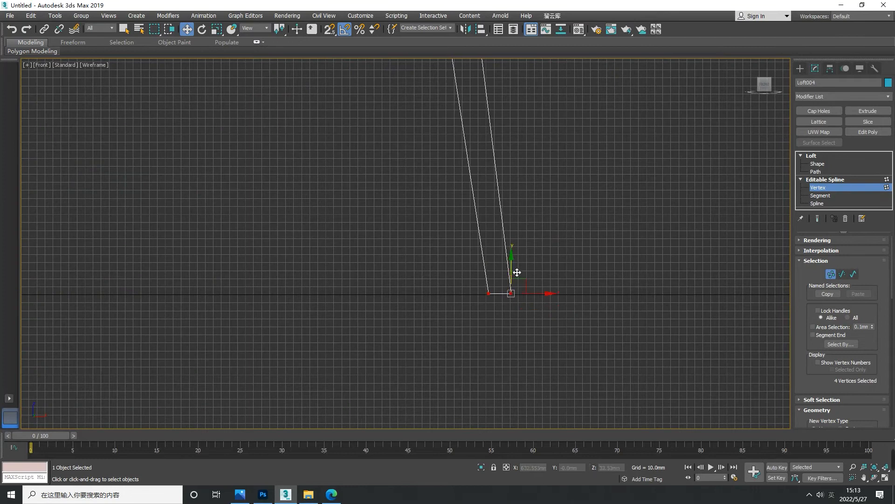
- Leave the bottom shape's vertices and select the front-right leg's top cross-section at the loft's Shape level
scroll(512, 194, down, 3)
scroll(492, 245, up, 4)
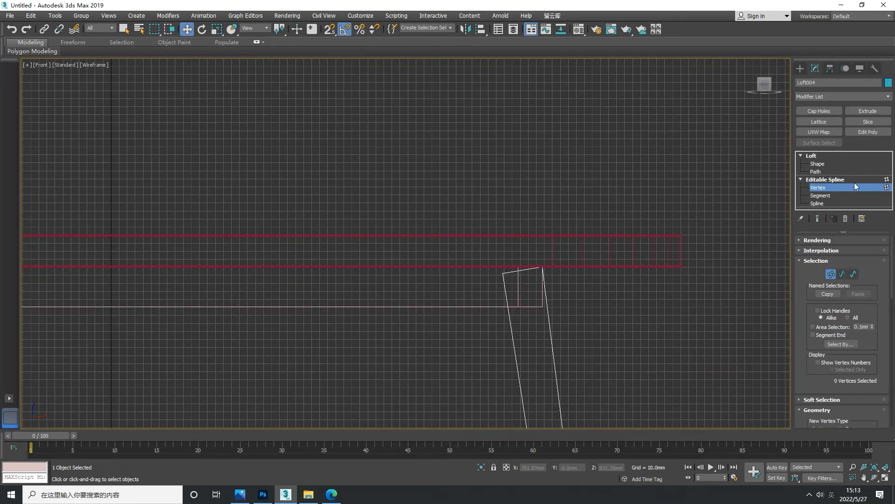
click(813, 155)
click(825, 181)
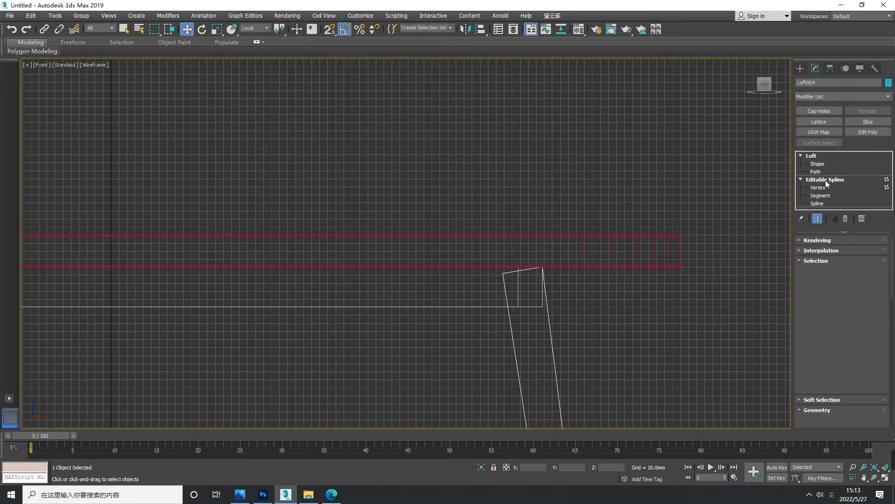
click(818, 164)
middle_drag(595, 299, 570, 274)
drag(563, 275, 494, 233)
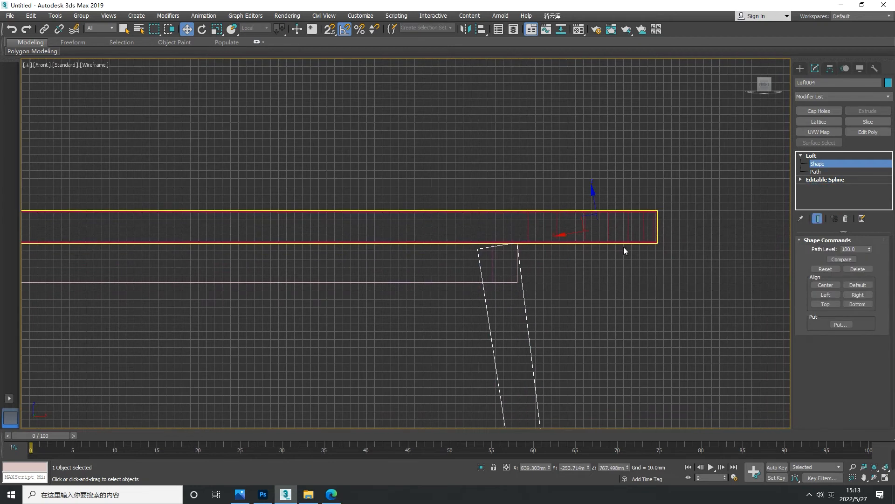
- Switch to the View reference coordinate system with vertex snapping, and convert the top cross-section's four vertices to Corner type
click(817, 204)
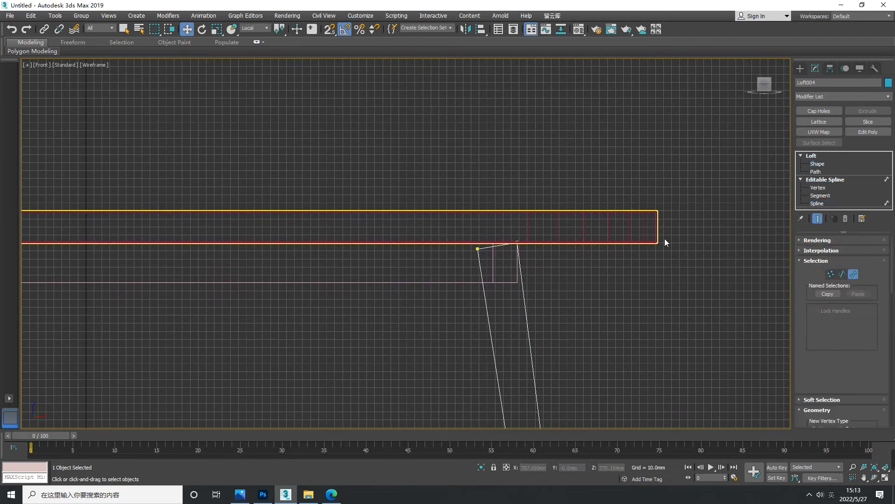
scroll(496, 235, up, 2)
key(s)
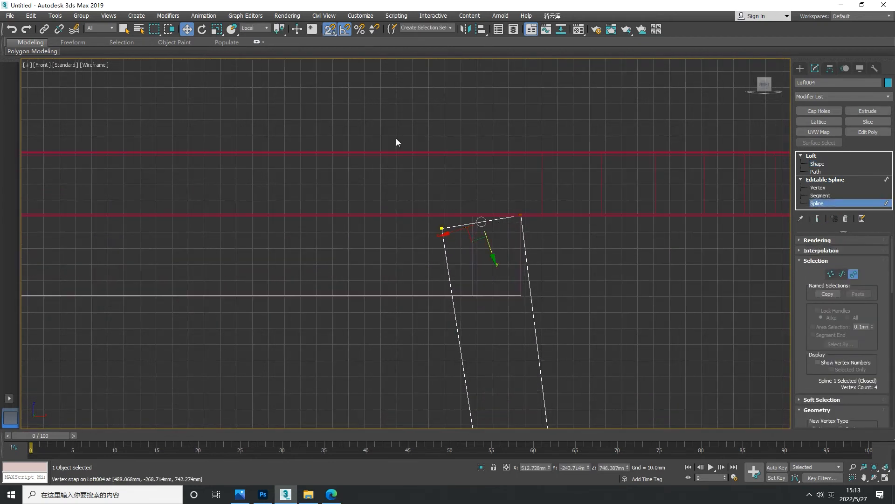
click(264, 29)
click(254, 37)
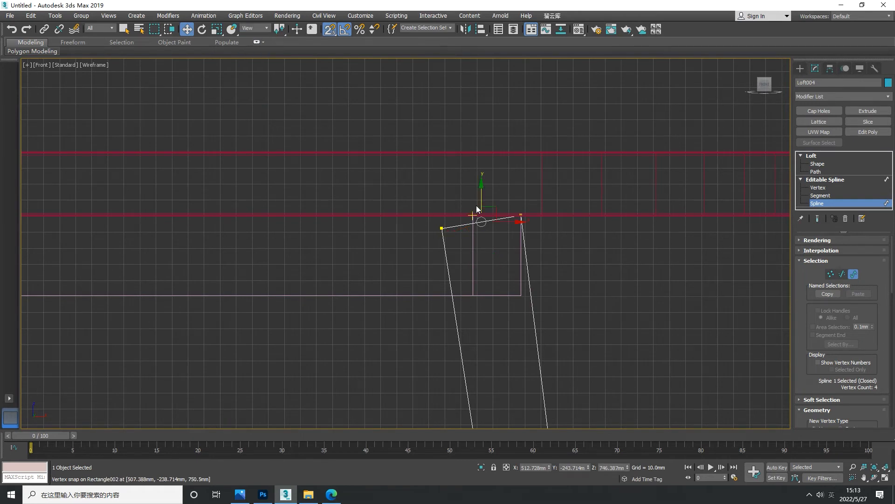
click(822, 189)
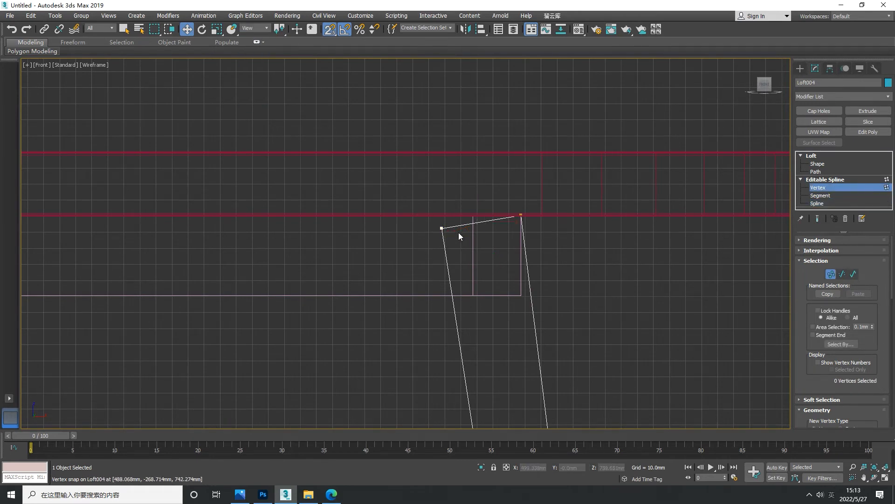
right_click(467, 204)
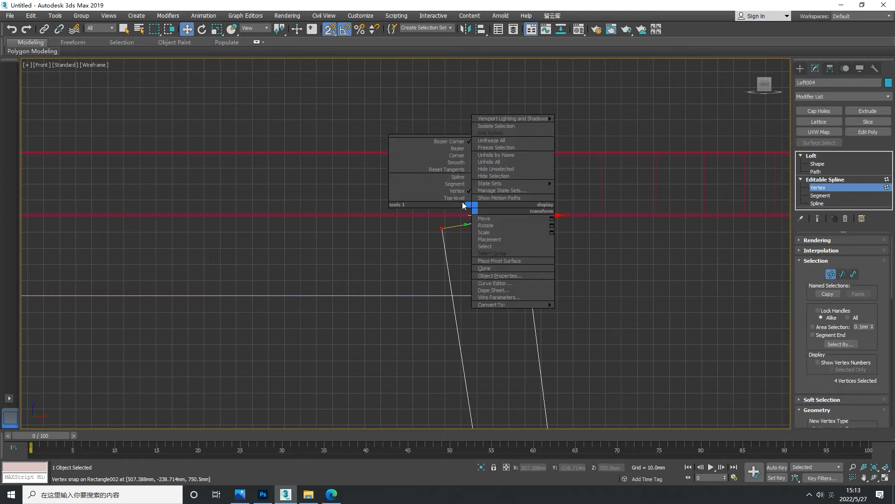
click(454, 156)
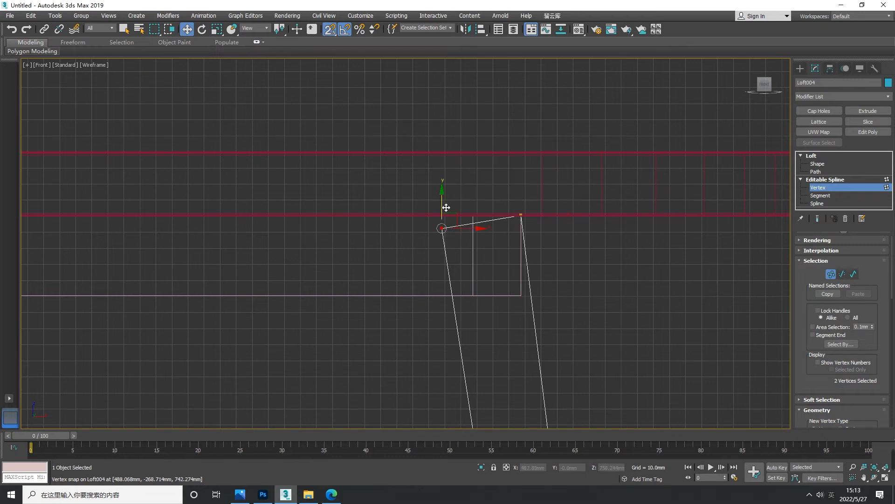
- Snap the inner pair of top vertices up level with the outer pair, and exit the leg's vertex editing
drag(445, 208, 519, 223)
key(s)
scroll(524, 243, down, 3)
scroll(515, 229, up, 6)
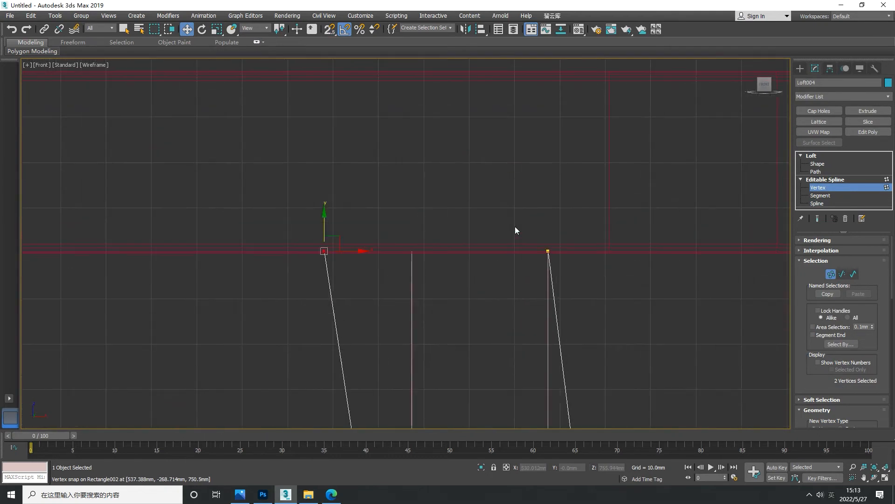
scroll(550, 230, down, 6)
click(799, 69)
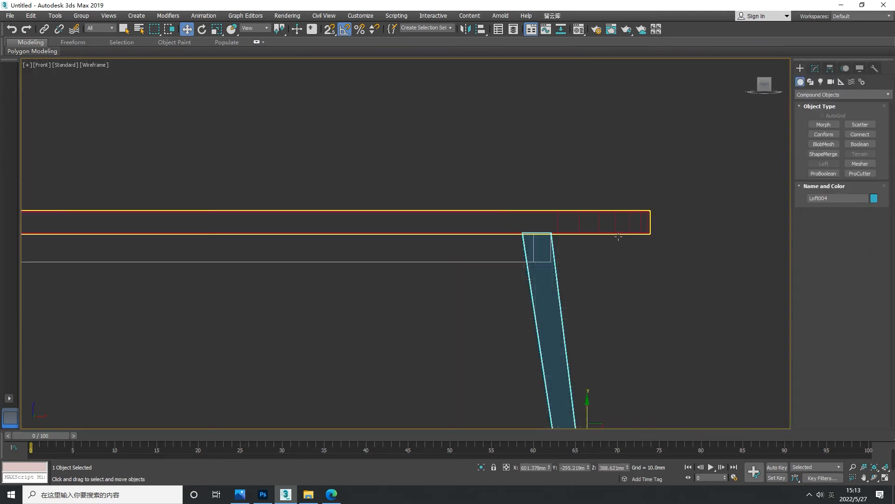
- Examine the table and its front-right leg from above and at an angle in shaded display
key(t)
scroll(555, 264, up, 4)
scroll(535, 281, down, 6)
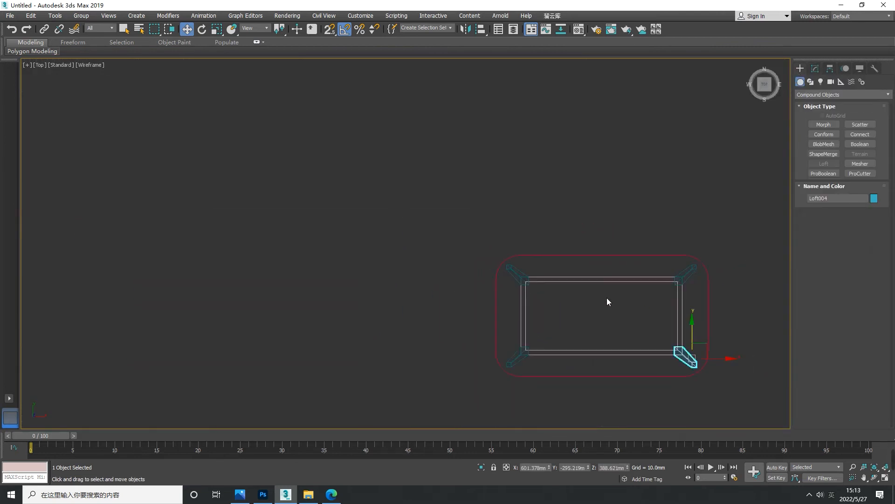
middle_drag(607, 298, 426, 247)
alt+middle_drag(497, 301, 484, 231)
scroll(492, 263, up, 3)
key(F3)
scroll(493, 264, up, 2)
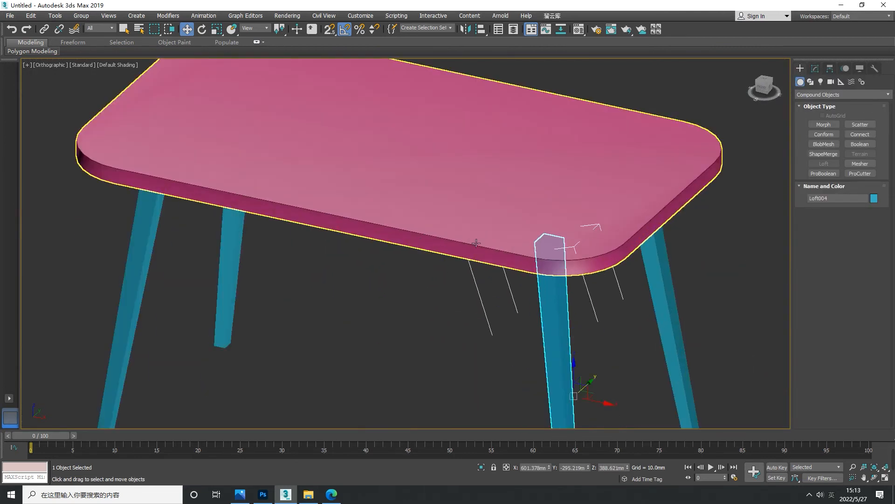
click(499, 236)
scroll(548, 252, down, 2)
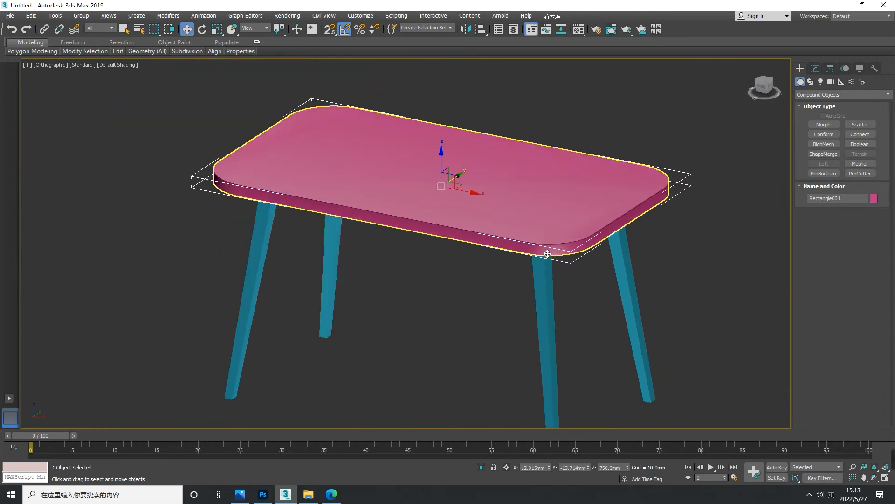
middle_drag(549, 253, 530, 262)
key(4)
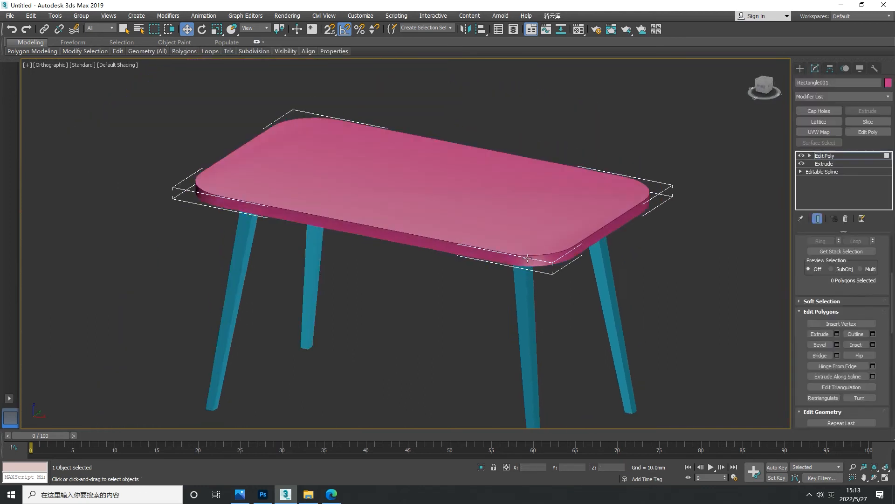
right_click(508, 204)
click(527, 218)
scroll(497, 191, down, 3)
alt+middle_drag(496, 190, 541, 226)
scroll(538, 250, up, 2)
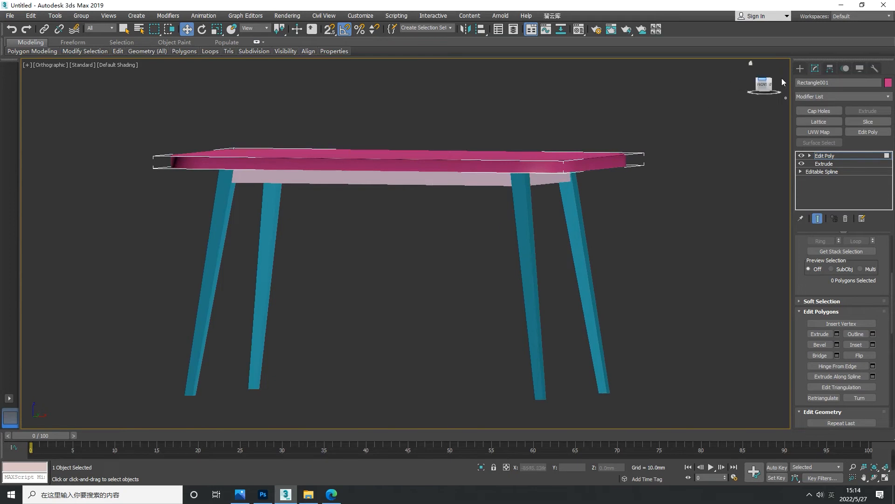
click(801, 69)
- Delete the outer rectangle spline of the frame under the tabletop and select its inner spline
click(459, 180)
key(t)
key(F3)
alt+middle_drag(495, 321, 435, 284)
key(t)
key(z)
key(1)
scroll(455, 288, down, 3)
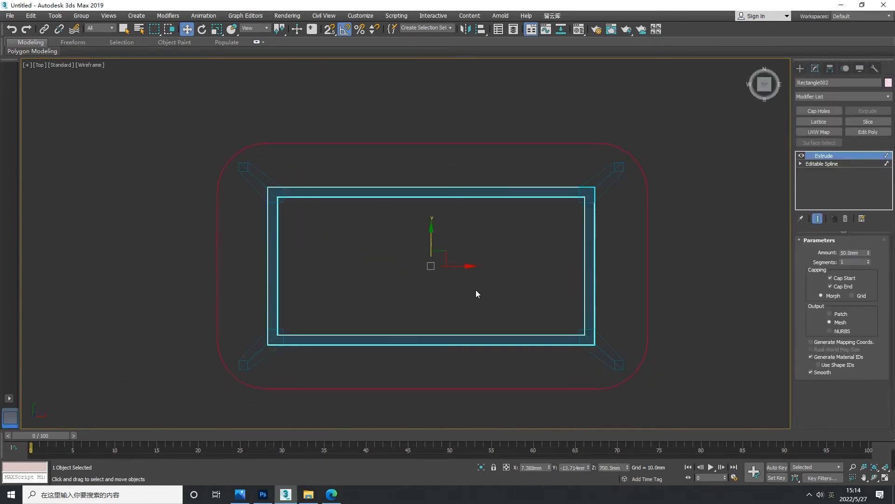
click(818, 188)
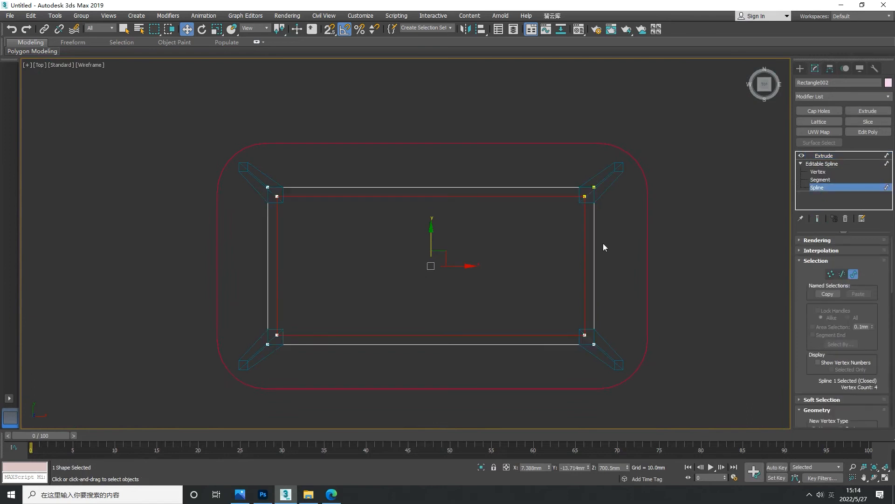
click(586, 267)
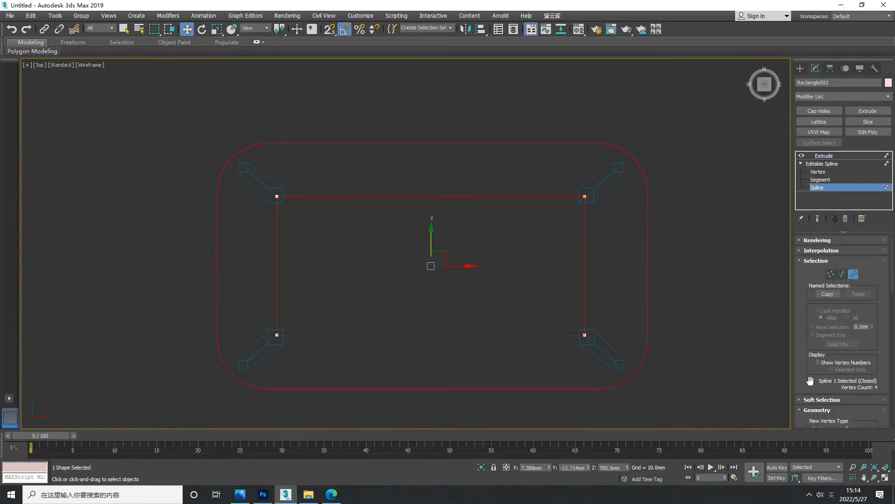
- Outline the remaining inner spline outward to form a thinner frame profile, and leave the Spline level
scroll(867, 368, down, 5)
scroll(885, 374, down, 3)
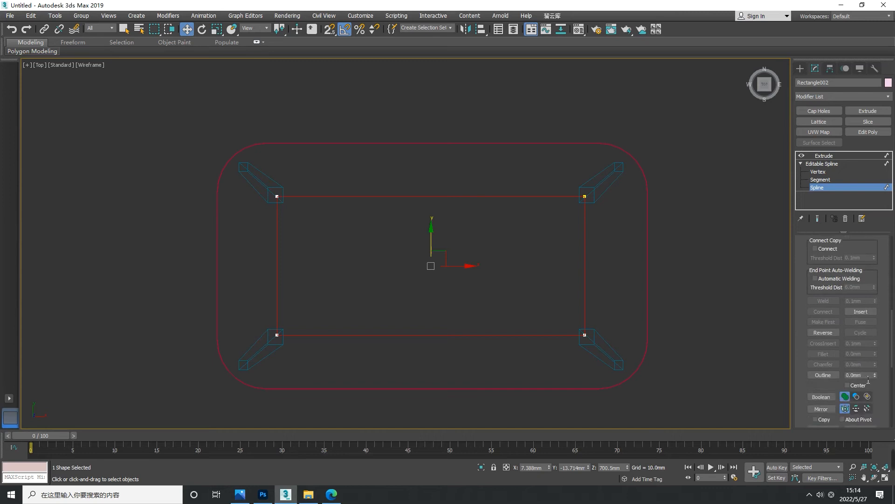
key(Return)
key(Return)
middle_drag(596, 324, 602, 324)
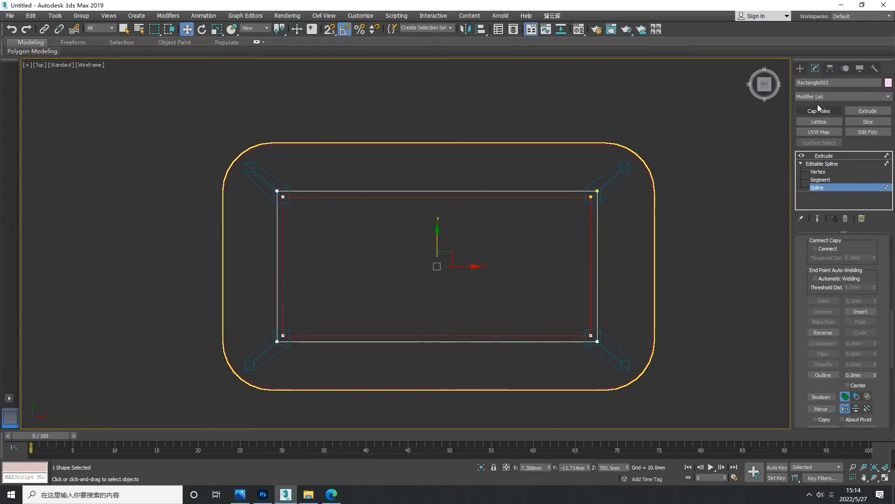
click(800, 68)
- Set the frame's Extrude amount to 100 mm
alt+middle_drag(536, 322, 510, 245)
key(F3)
scroll(312, 284, up, 2)
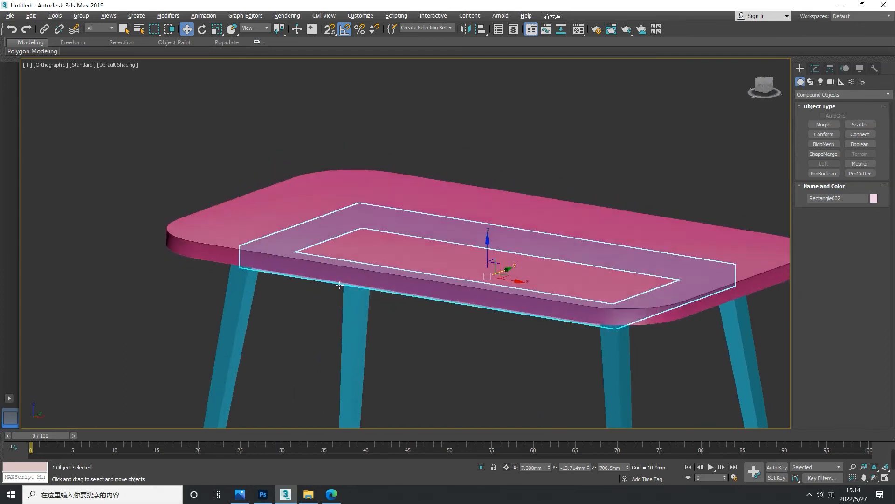
mouse_move(344, 290)
alt+middle_down()
mouse_move(342, 264)
mouse_move(361, 280)
alt+middle_up()
click(815, 69)
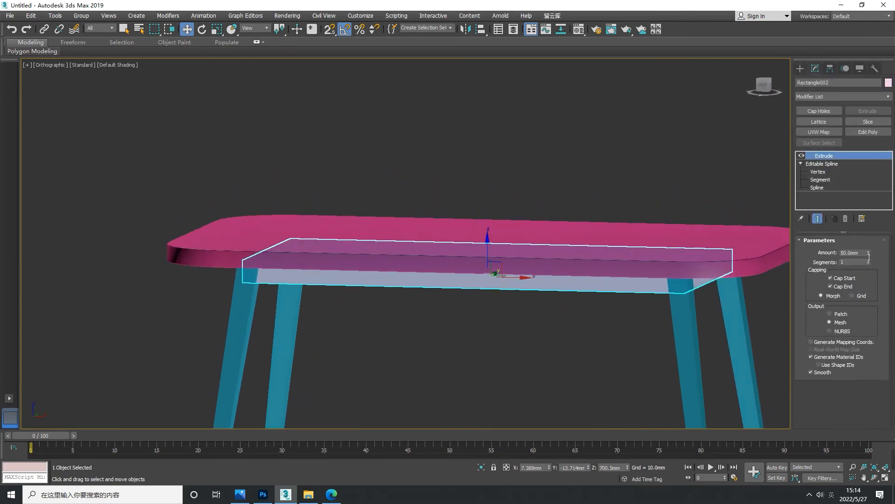
text(00)
key(Return)
scroll(595, 295, down, 1)
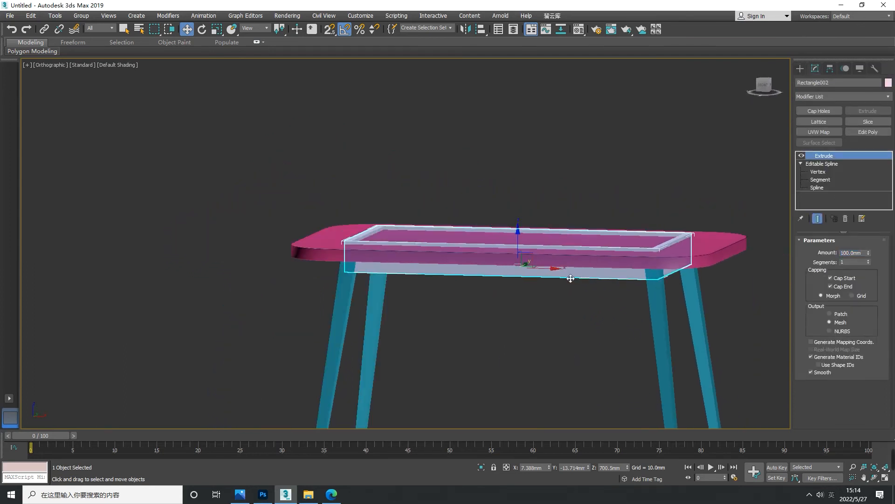
- Move the frame down in the front view to below the tabletop and set its Extrude amount to 80 mm
key(f)
key(F3)
scroll(500, 230, up, 2)
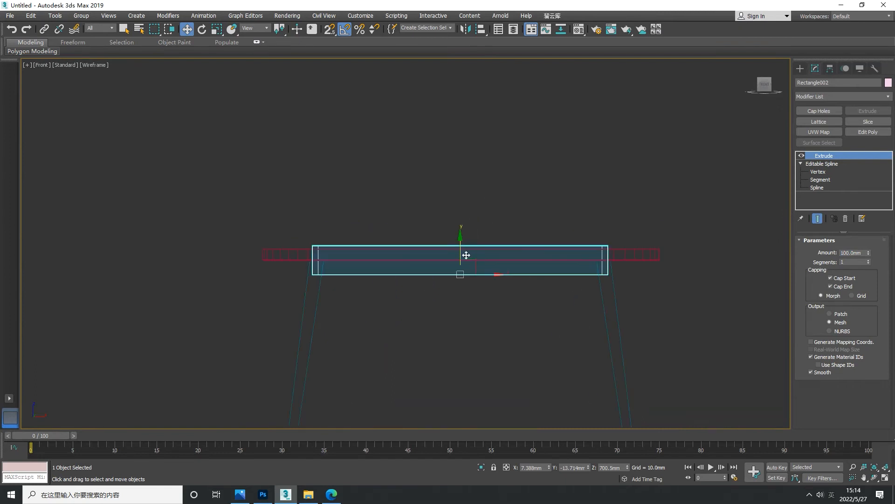
drag(463, 254, 463, 271)
text(80)
key(Return)
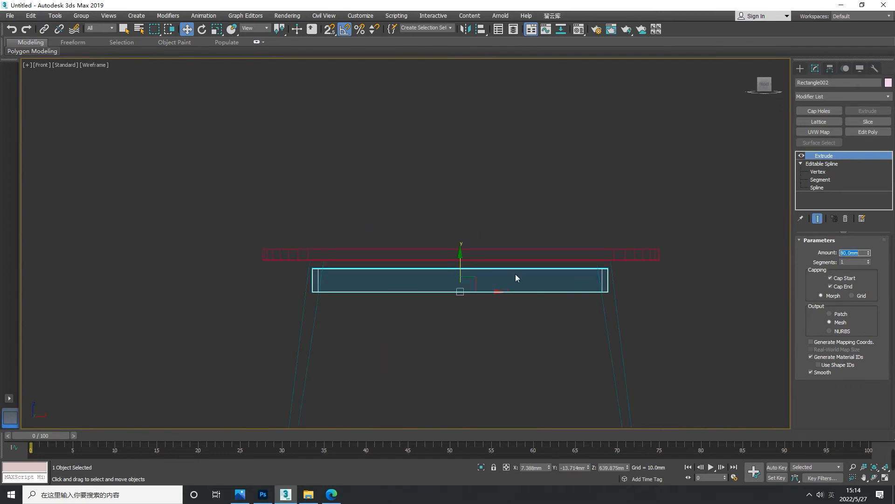
- Snap the frame's top edge vertically onto the underside of the tabletop
middle_drag(516, 275, 529, 279)
key(space)
key(s)
drag(327, 274, 328, 267)
key(s)
key(space)
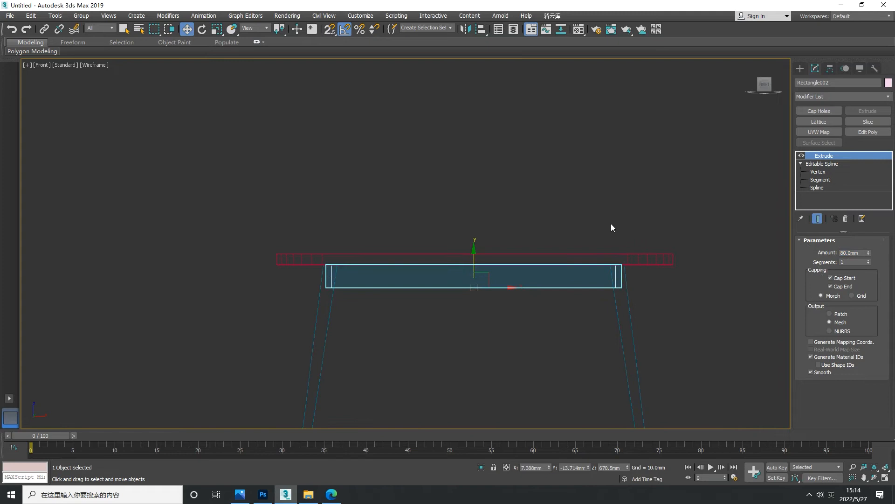
click(802, 69)
- Exit isolation of the front-right leg and add an Edit Poly modifier to it
alt+middle_drag(622, 216, 522, 272)
key(F3)
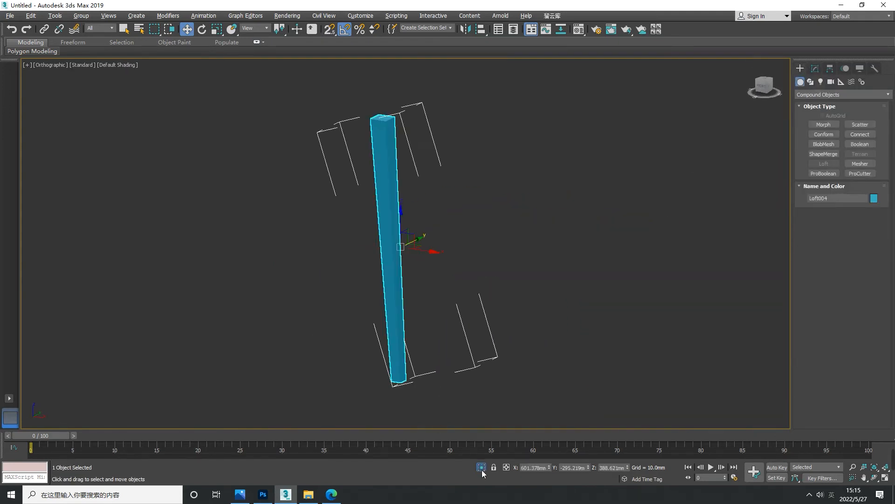
click(483, 470)
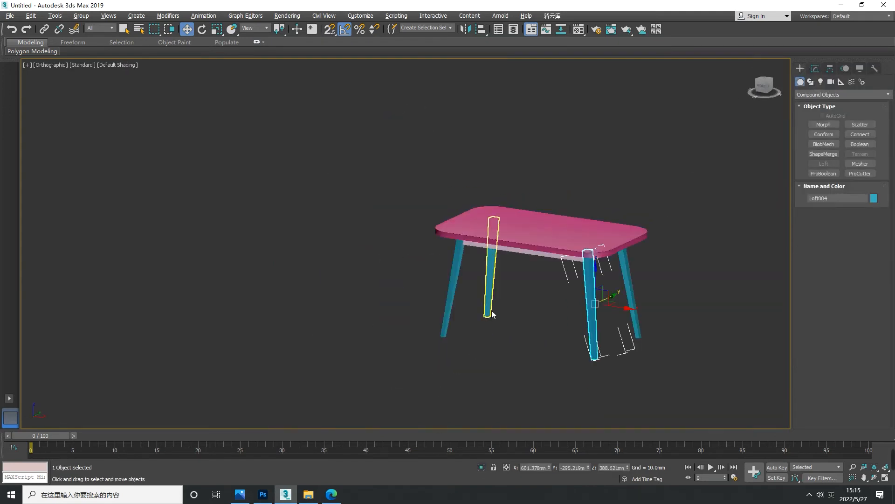
scroll(499, 307, up, 4)
middle_drag(565, 281, 589, 337)
middle_drag(589, 337, 546, 275)
click(815, 69)
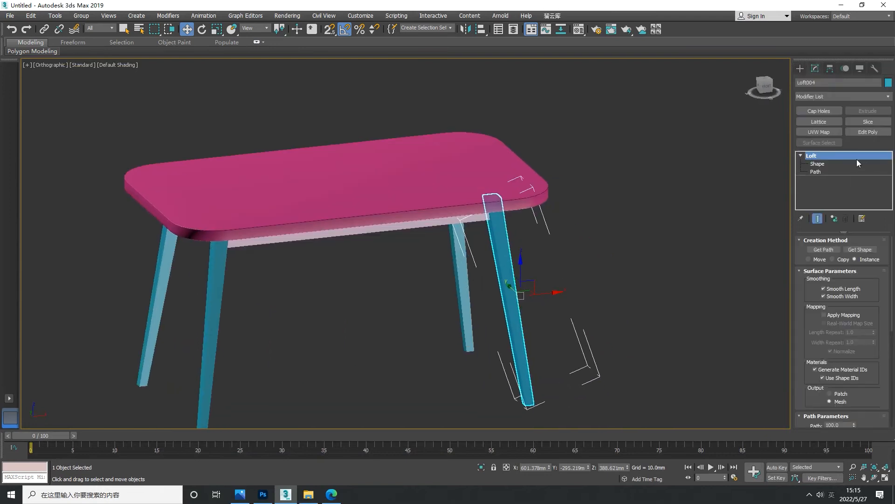
click(866, 132)
- Chamfer the four long edges of the front-right leg by 2 mm
scroll(525, 267, up, 5)
key(3)
key(F3)
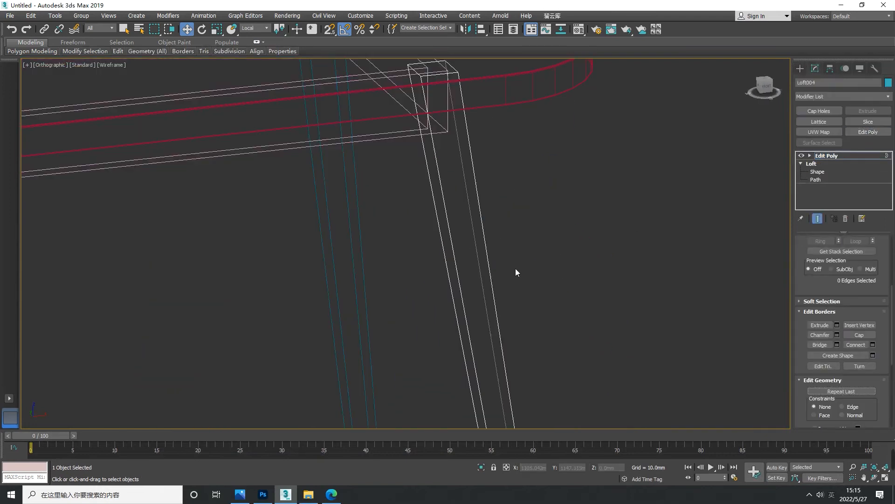
key(2)
drag(532, 298, 431, 313)
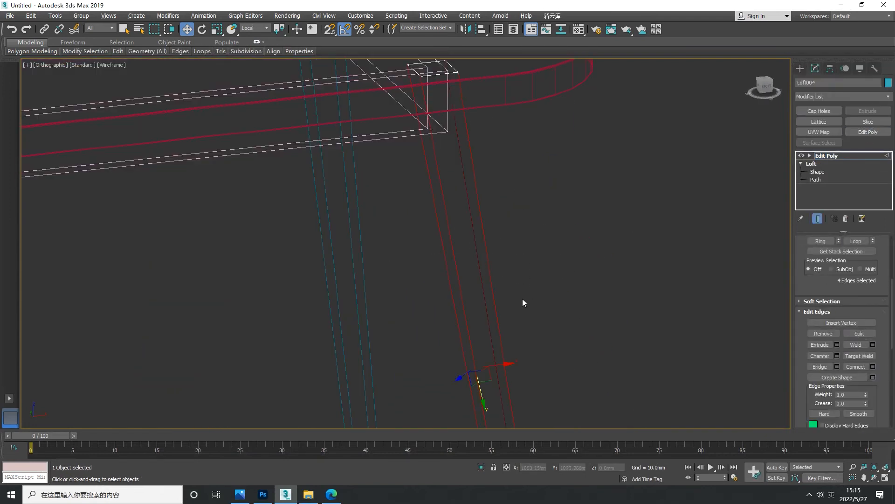
middle_drag(571, 385, 543, 292)
scroll(544, 287, down, 4)
middle_drag(584, 315, 588, 271)
click(837, 356)
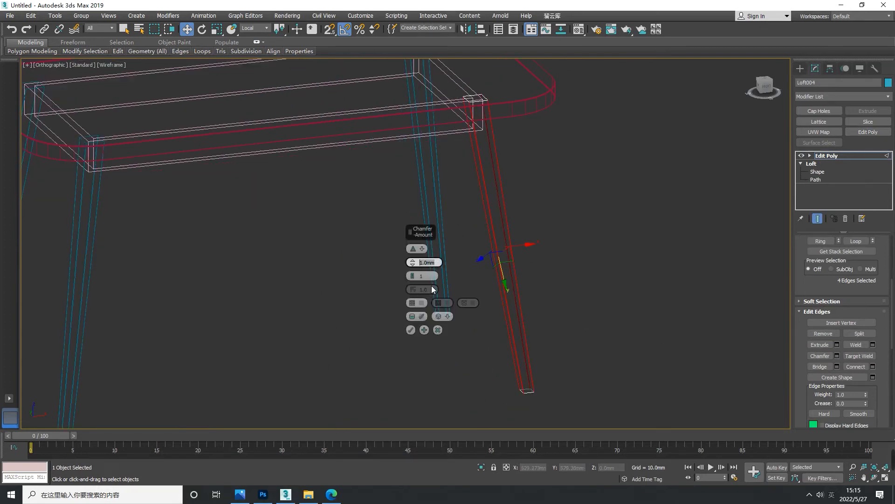
text(2)
key(Tab)
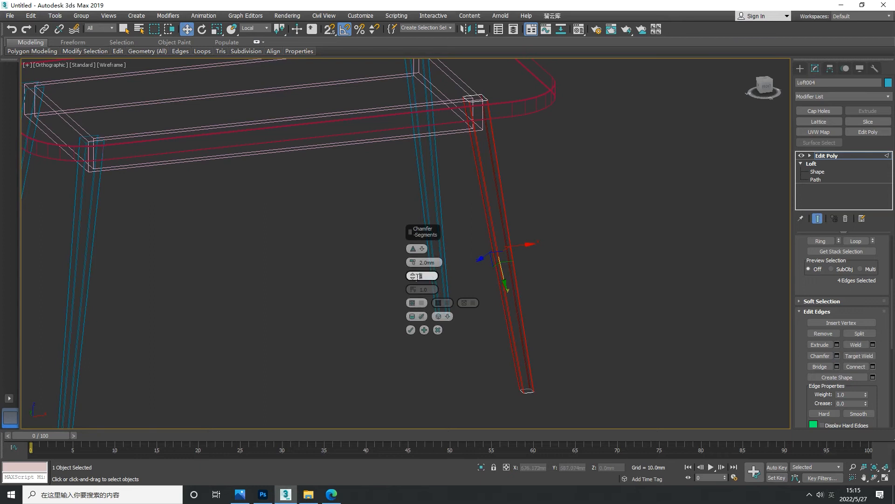
click(411, 330)
click(410, 328)
scroll(486, 316, up, 5)
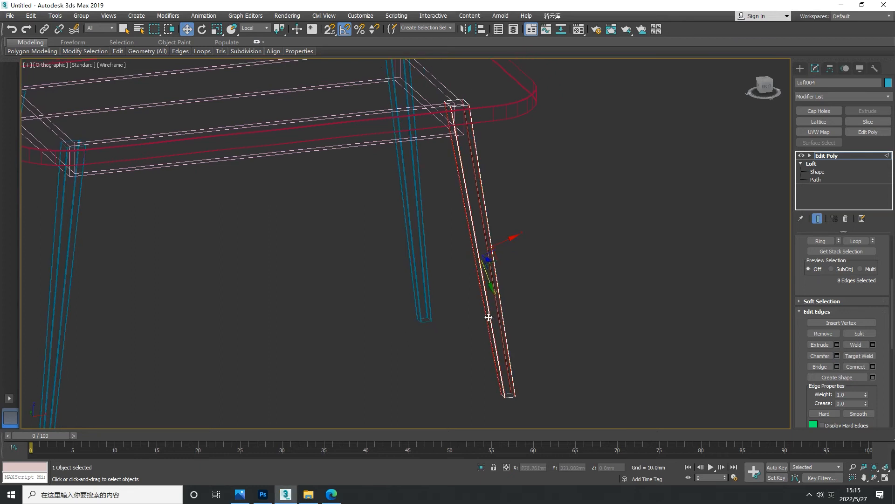
- Leave edge editing, deselect the front-right leg and examine the chamfered legs and tabletop in shaded display
scroll(615, 281, down, 5)
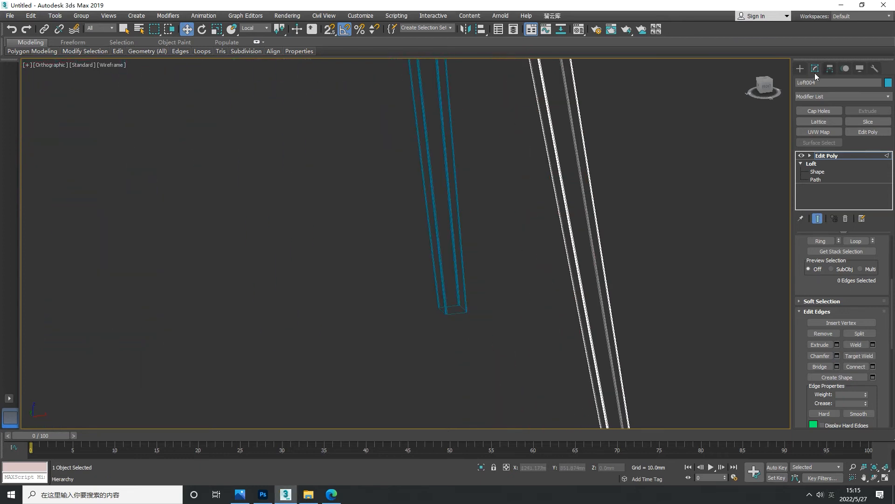
click(801, 69)
click(650, 221)
key(F3)
scroll(596, 262, down, 4)
scroll(576, 166, up, 4)
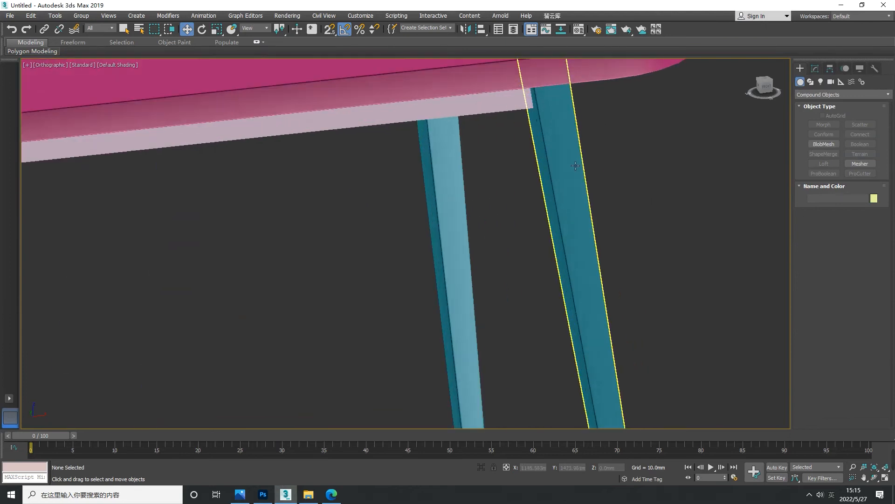
scroll(575, 166, down, 5)
scroll(431, 197, up, 5)
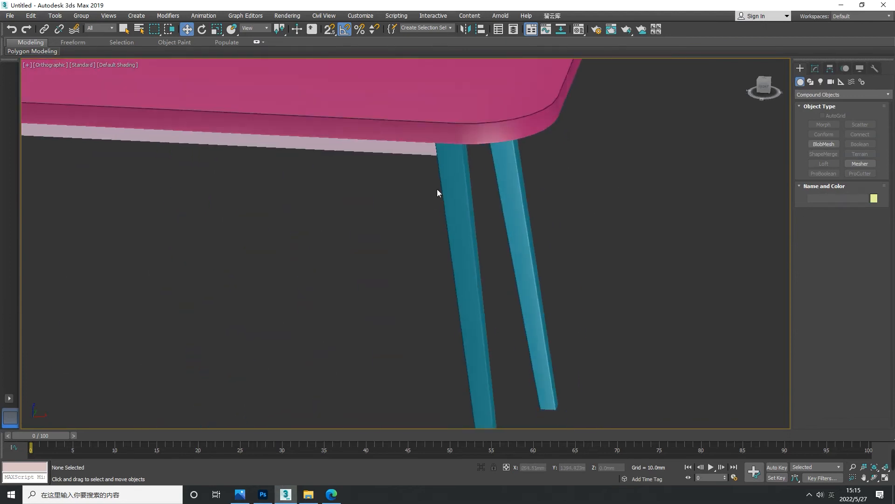
alt+middle_drag(504, 219, 617, 278)
scroll(617, 278, down, 2)
alt+middle_drag(383, 292, 401, 280)
scroll(396, 295, down, 3)
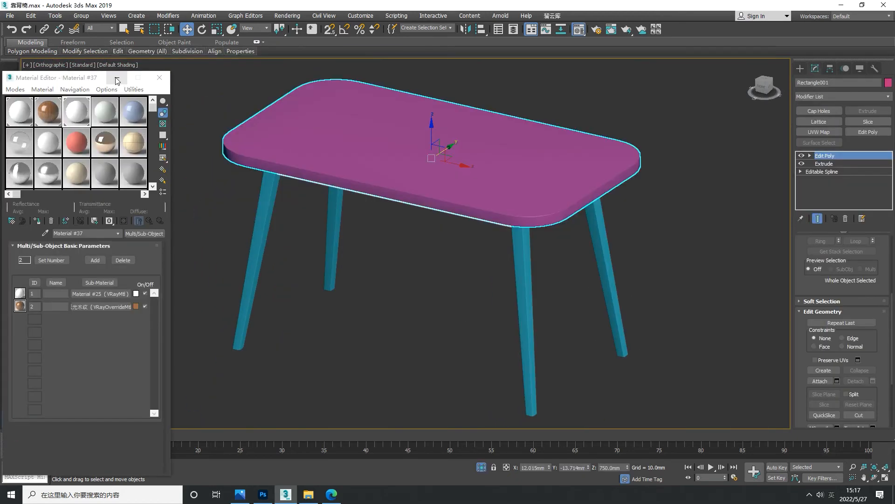
- Select all polygons of the tabletop in its Edit Poly modifier and set their material ID to 1
click(117, 78)
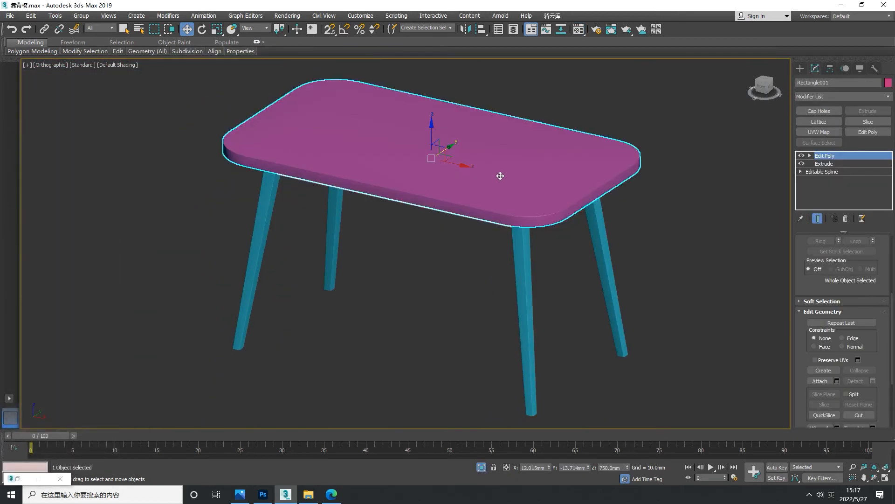
key(4)
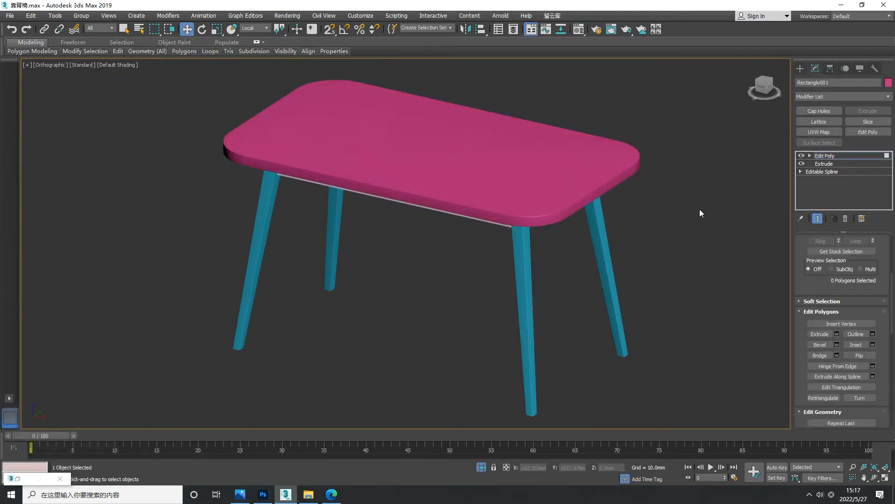
key(ctrl+a)
scroll(810, 336, down, 1)
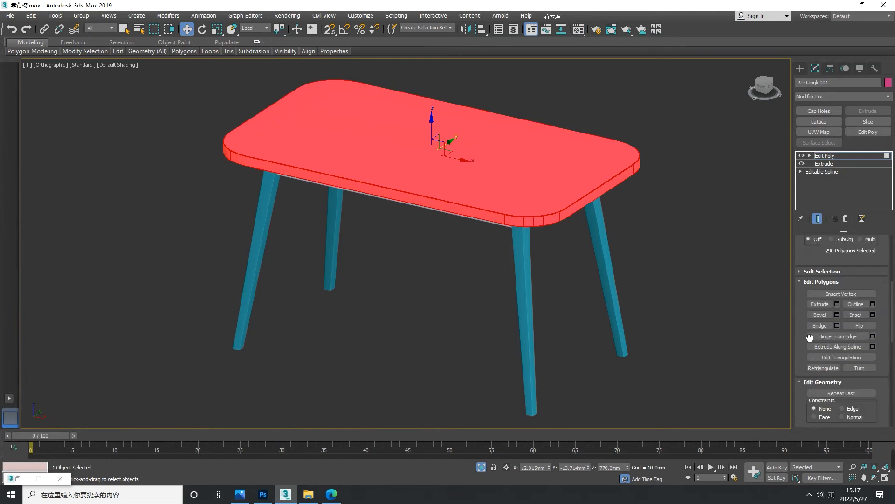
scroll(810, 337, down, 5)
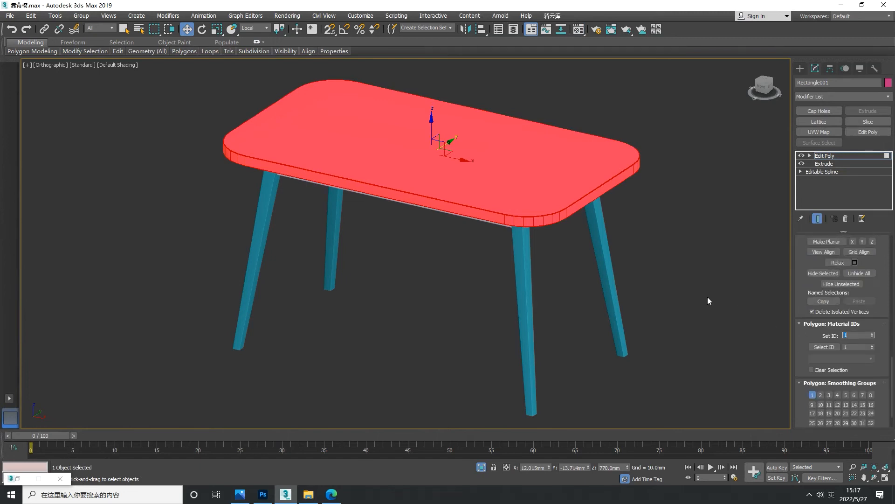
- Select only the polygons around the tabletop's rim from the front view, set their material ID to 2 and leave polygon editing
key(f)
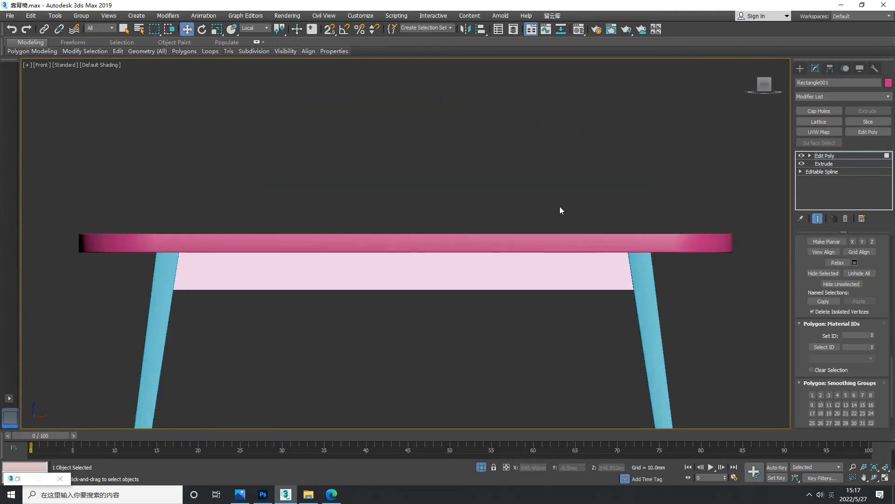
click(726, 249)
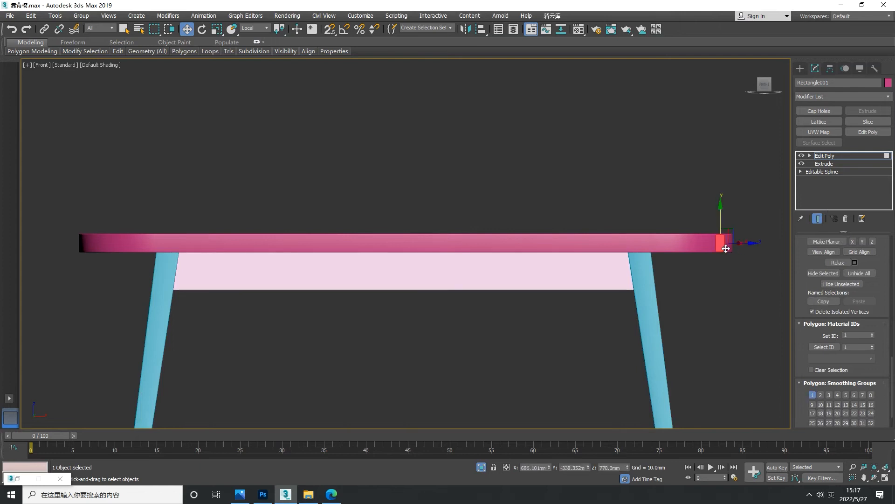
click(749, 244)
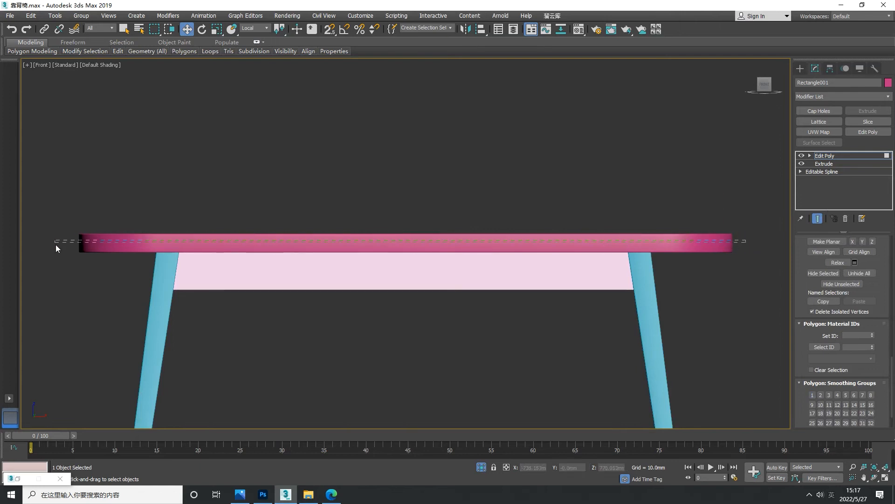
key(ctrl+a)
alt+middle_drag(516, 275, 510, 320)
scroll(529, 322, up, 5)
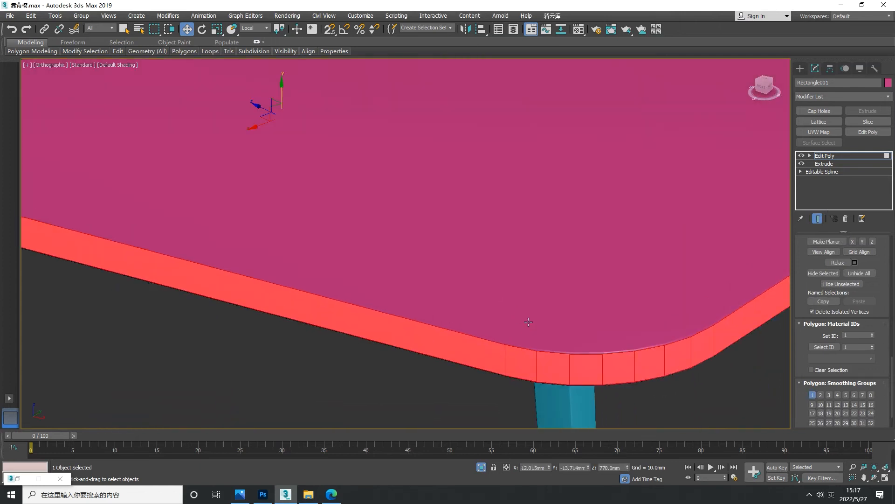
scroll(529, 322, down, 5)
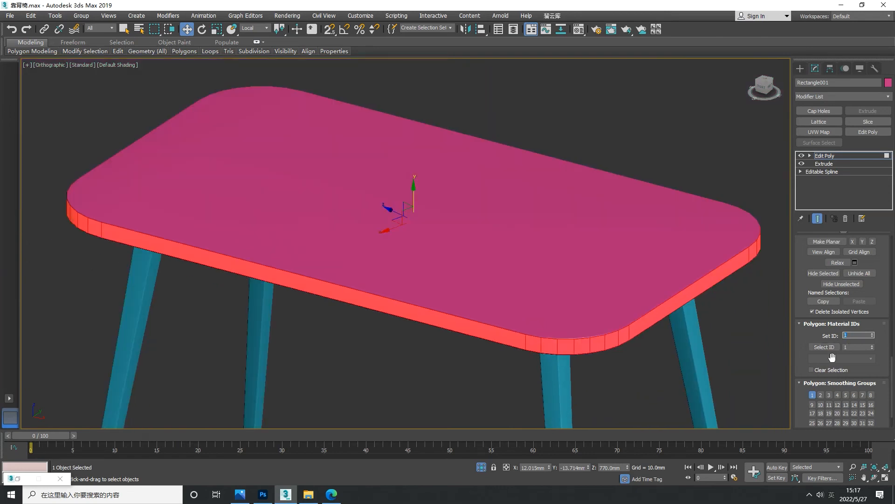
middle_drag(534, 337, 545, 333)
scroll(545, 333, down, 3)
click(801, 69)
middle_drag(516, 236, 485, 247)
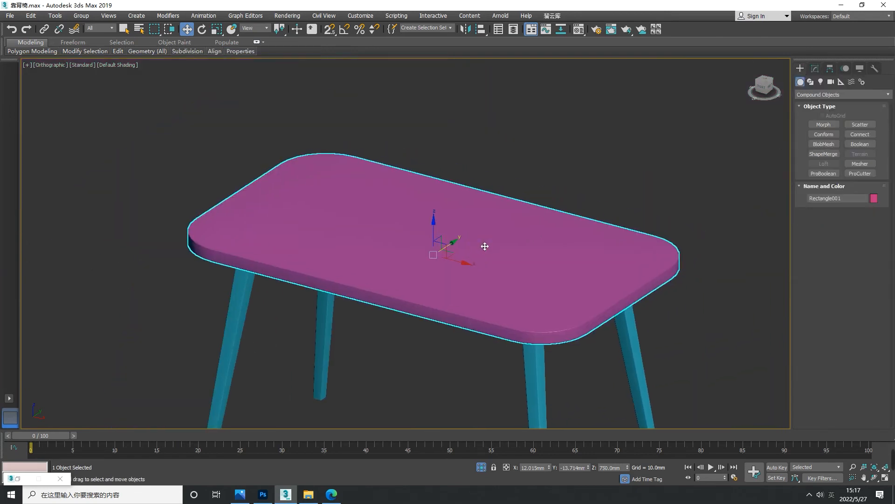
- Assign the two-part Multi/Sub-Object material Material #37 to the tabletop and deselect it
key(m)
click(52, 117)
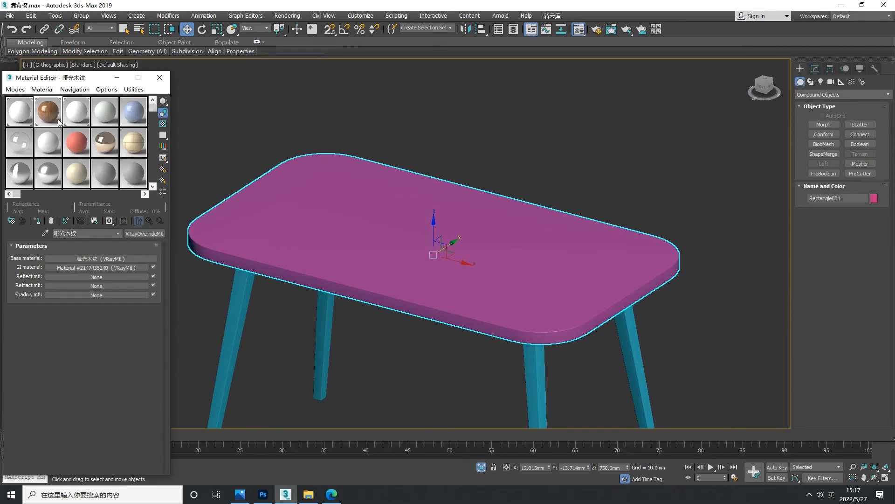
click(71, 123)
click(247, 170)
click(310, 214)
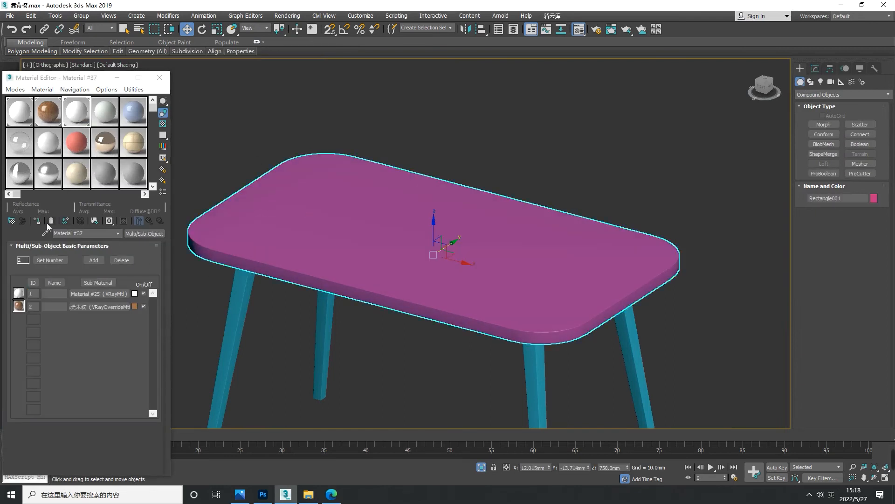
click(38, 220)
alt+middle_drag(416, 271, 444, 291)
click(649, 220)
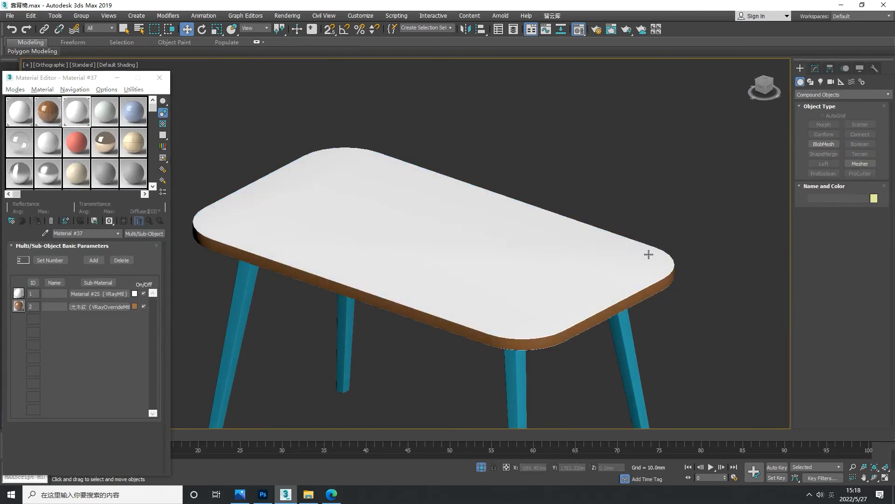
- Add a UVW Map modifier to the tabletop and set its mapping type to Box
click(647, 255)
click(816, 70)
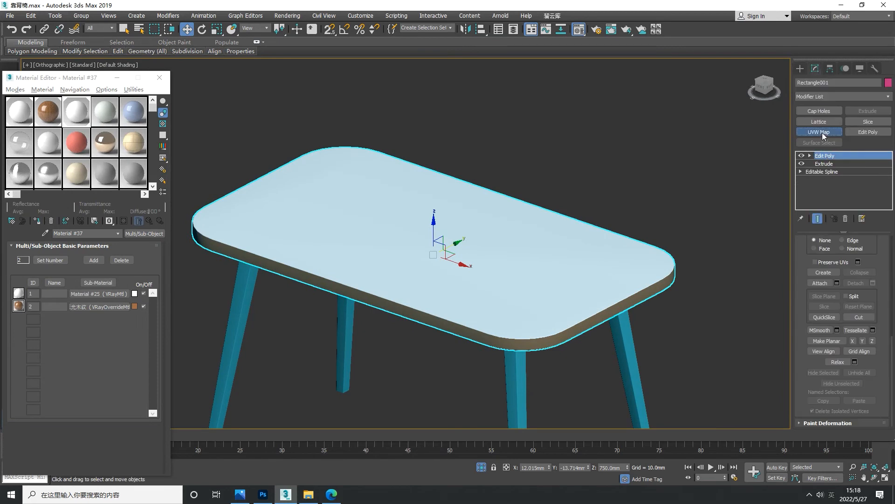
click(823, 136)
drag(815, 260, 811, 366)
click(824, 274)
drag(816, 292, 815, 262)
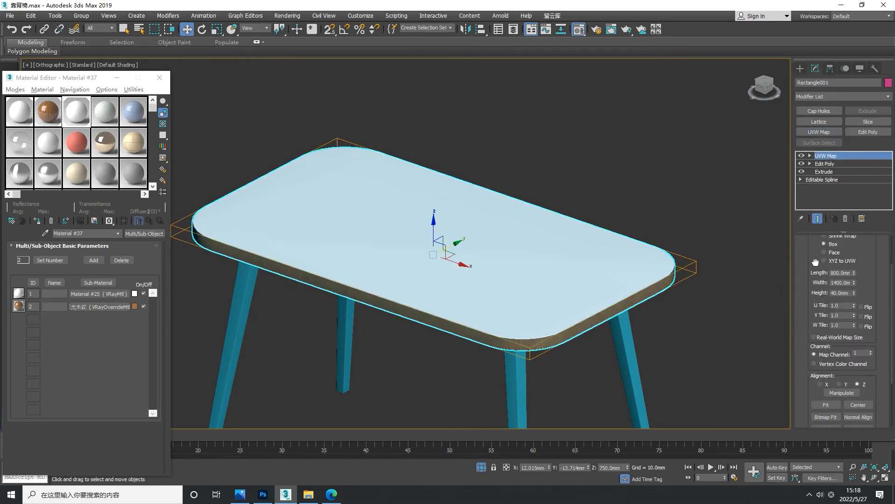
scroll(817, 298, down, 2)
click(816, 368)
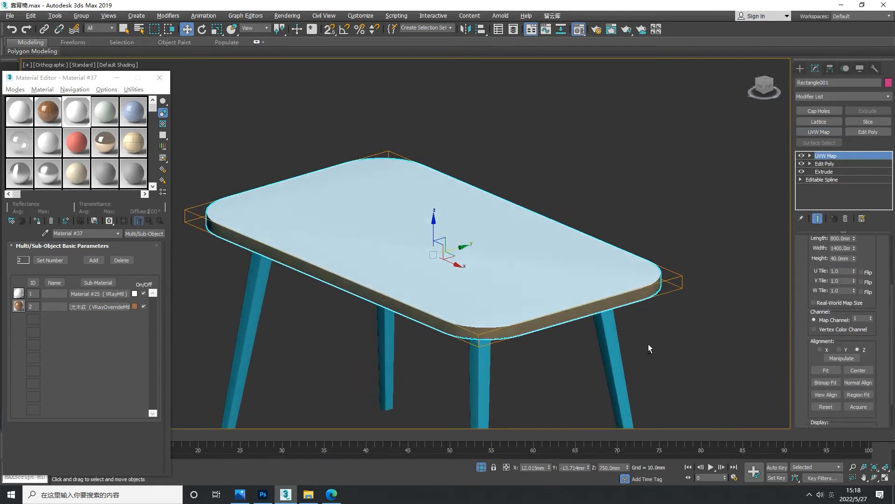
- Align the tabletop's box mapping to the X axis and fit it to the object
scroll(514, 301, up, 6)
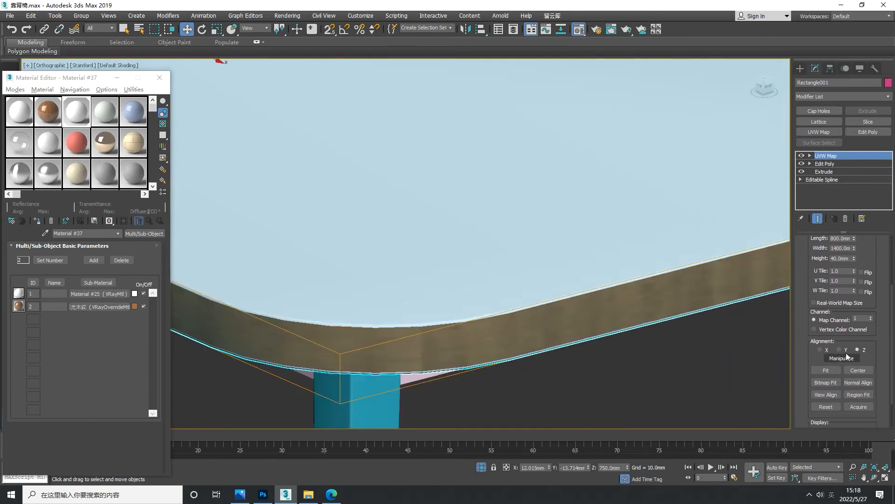
click(845, 350)
click(834, 369)
click(824, 350)
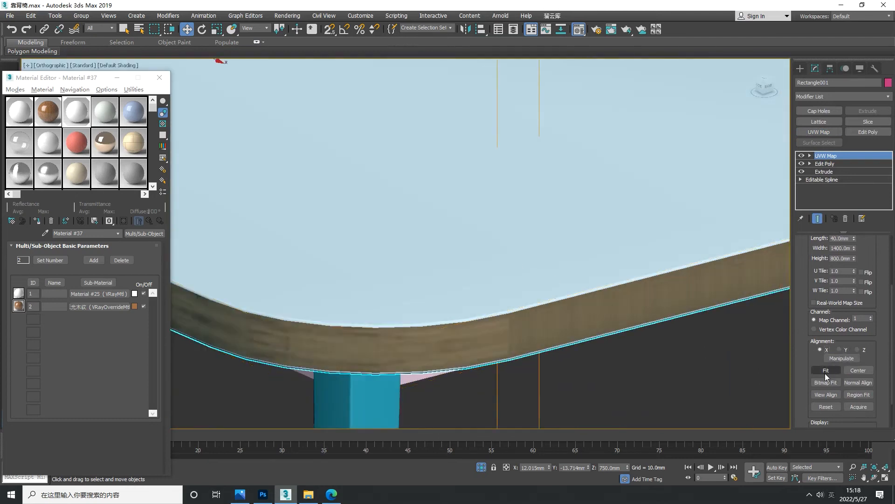
click(826, 374)
scroll(667, 343, down, 4)
alt+middle_drag(606, 349, 628, 353)
click(703, 382)
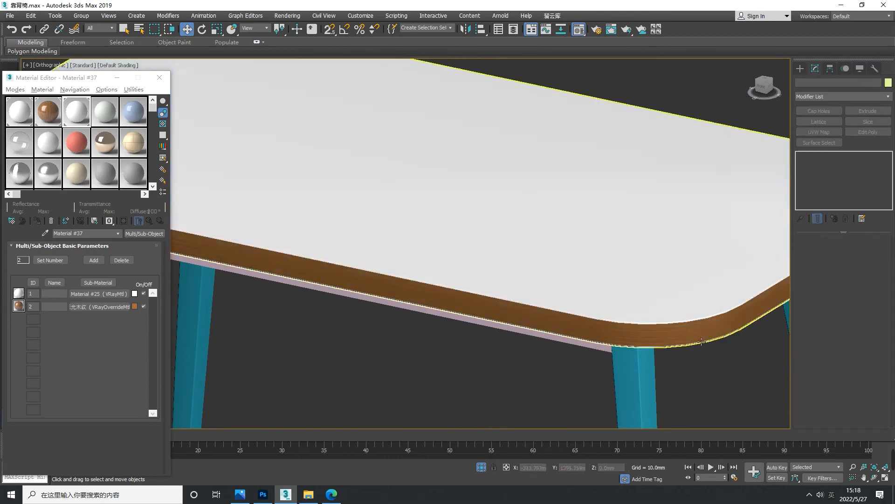
- Set the width of the tabletop's box mapping to 500 mm and deselect the tabletop
click(702, 341)
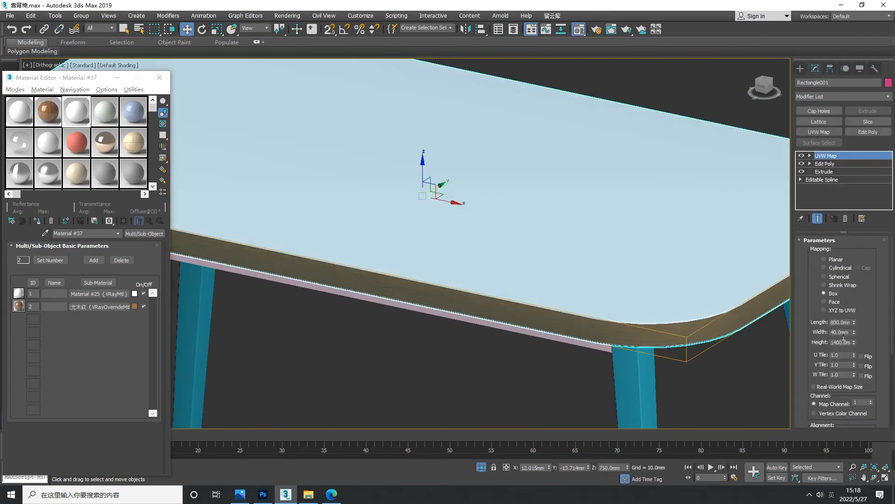
text(1000)
key(Return)
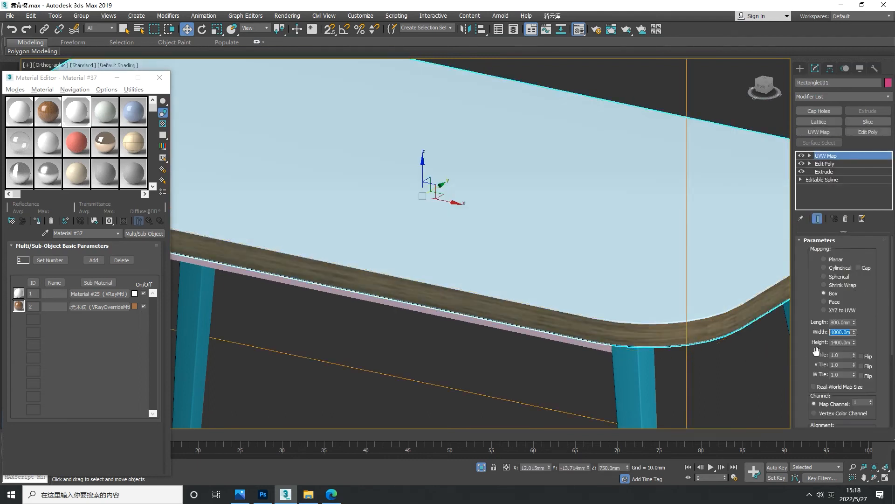
text(500)
key(Return)
middle_drag(490, 367, 386, 383)
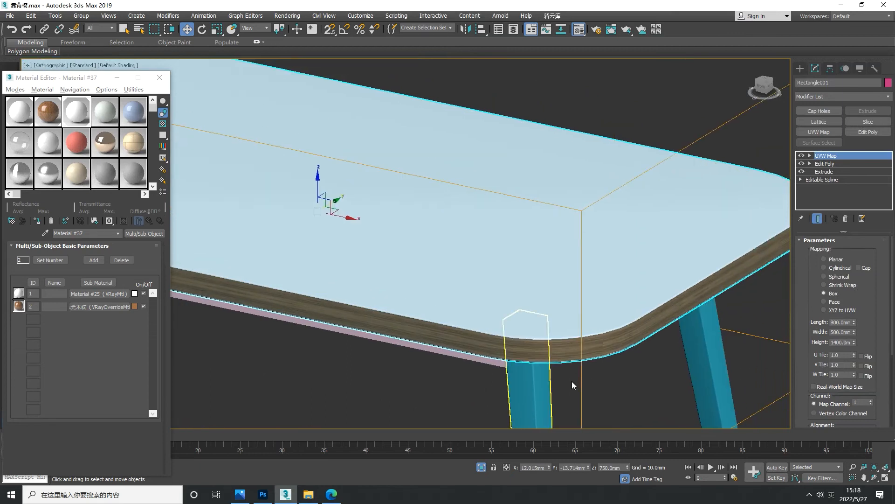
click(574, 386)
- Select the four legs and the frame together and assign Material #25 to them
scroll(590, 355, down, 4)
scroll(512, 351, down, 2)
middle_drag(511, 348, 511, 252)
alt+middle_drag(627, 346, 633, 338)
drag(307, 230, 285, 246)
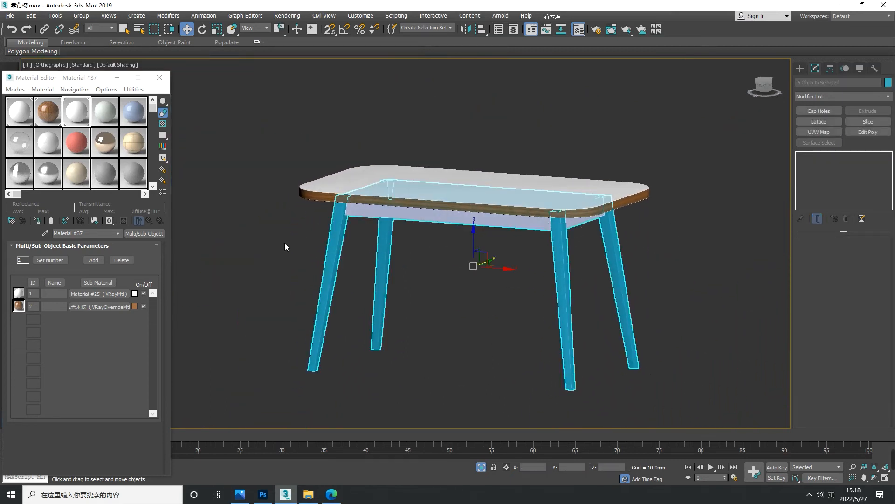
click(19, 112)
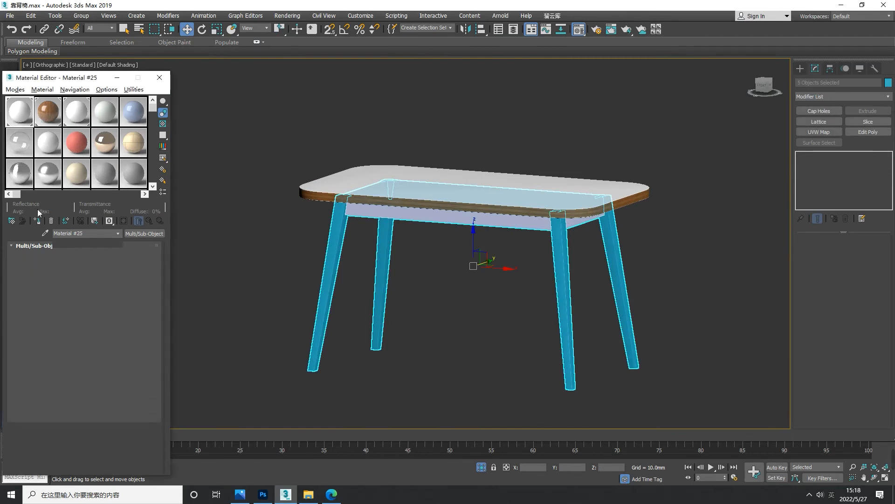
click(37, 221)
alt+middle_drag(420, 271, 432, 262)
- Assign the wood material 哑光木纹 to the selected legs and frame
click(48, 111)
click(37, 221)
alt+middle_drag(503, 242, 480, 267)
middle_drag(600, 252, 556, 270)
scroll(557, 271, up, 3)
- Add a UVW Map modifier with Box mapping to the frame and align the mapping to the X axis
click(485, 237)
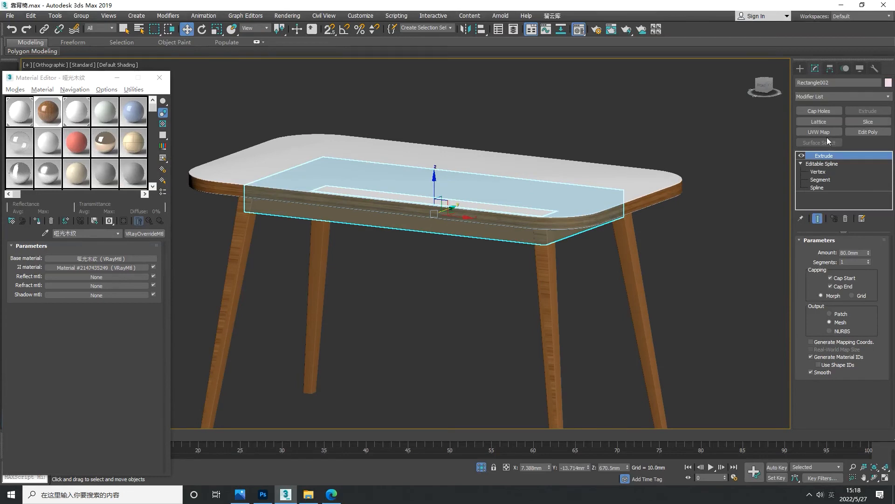
click(820, 132)
click(832, 294)
scroll(832, 303, down, 5)
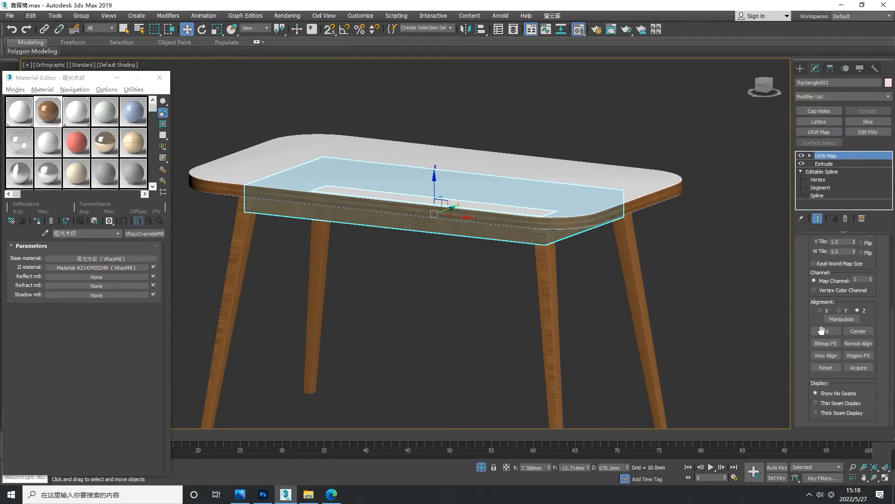
click(821, 310)
- Add a UVW Map modifier with Box mapping to the front-right leg
scroll(494, 234, up, 3)
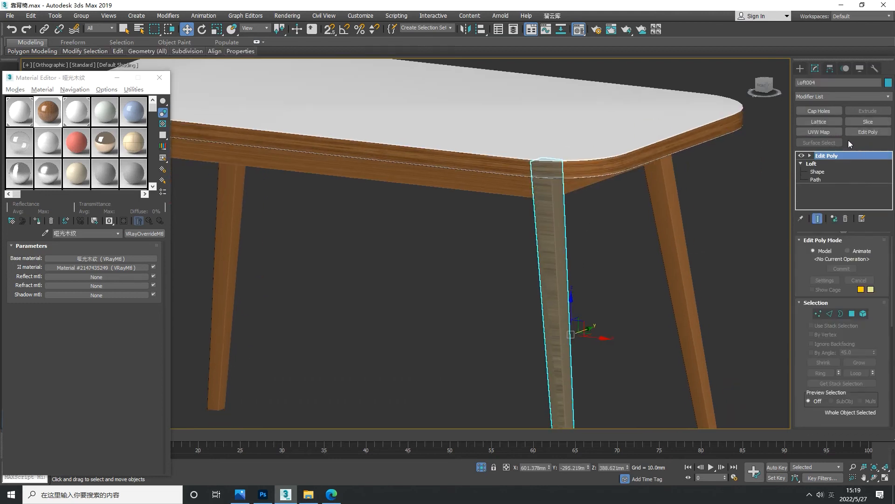
click(819, 132)
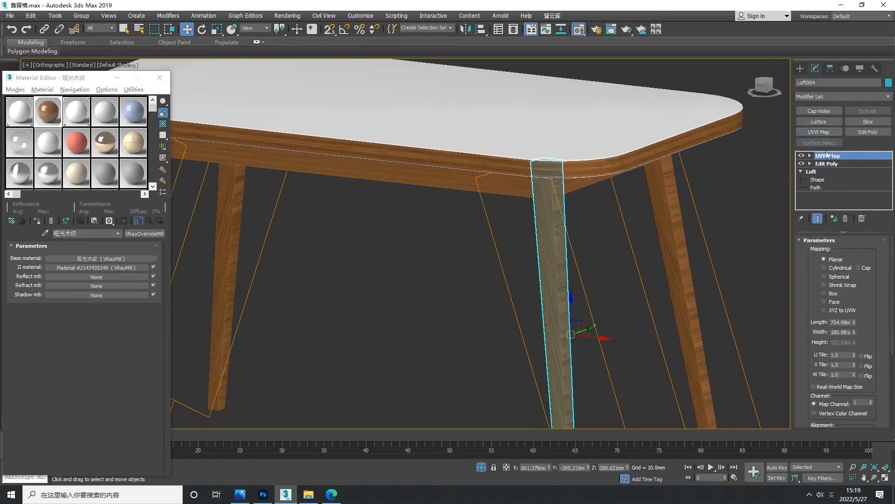
click(832, 294)
drag(813, 304, 824, 196)
scroll(622, 272, down, 3)
middle_drag(622, 272, 608, 226)
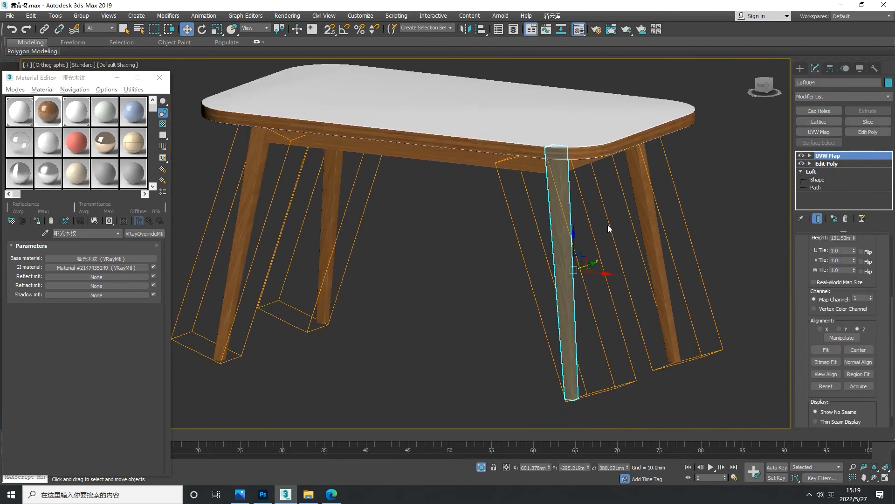
- Rotate the UVW mapping gizmo of the front-right leg in the front view to follow the leg's slant
click(808, 156)
click(824, 164)
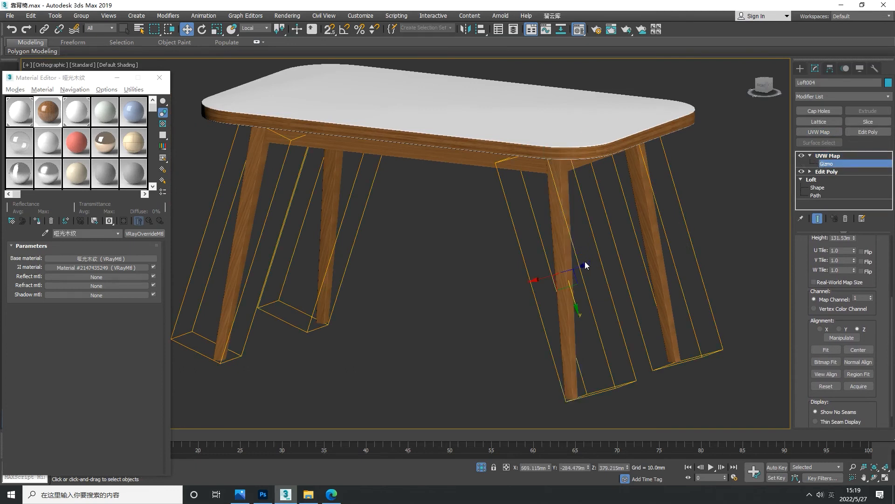
key(e)
drag(594, 258, 596, 270)
key(f)
key(z)
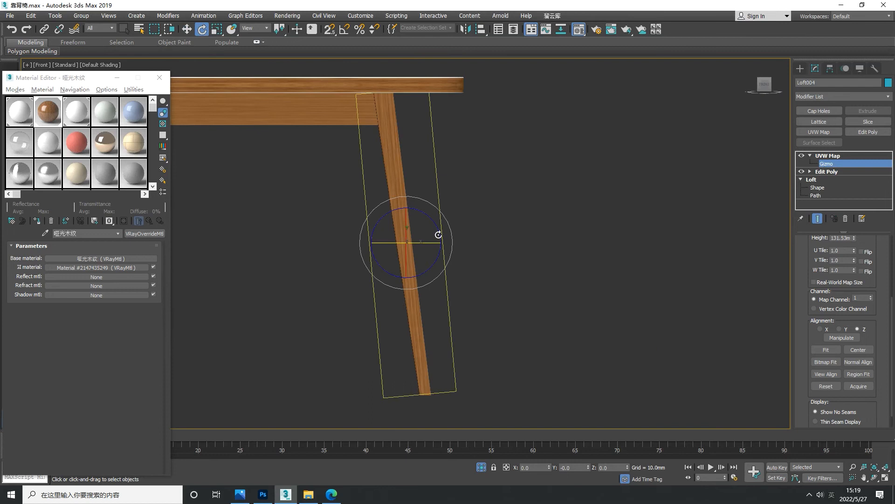
drag(439, 234, 452, 228)
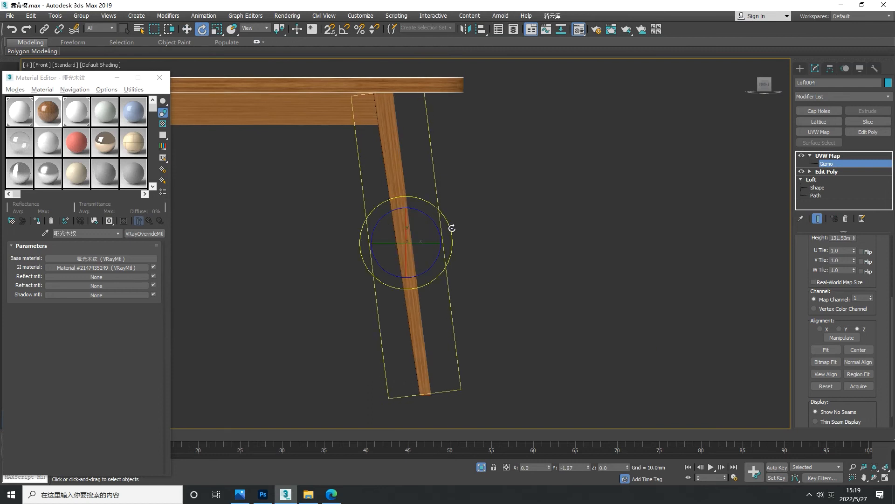
key(w)
click(801, 69)
scroll(553, 203, down, 4)
alt+middle_drag(546, 206, 498, 270)
click(502, 224)
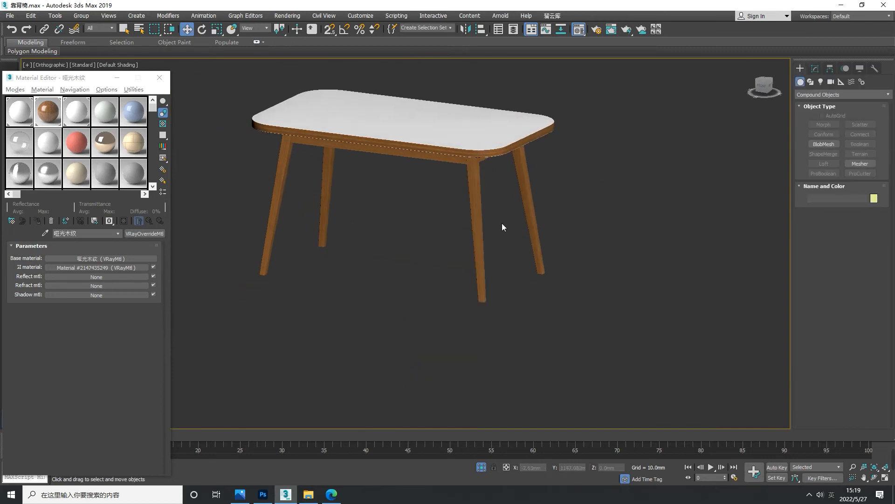
- Align the front-right leg's UVW mapping to the Y axis and fit the gizmo to the leg
scroll(499, 224, up, 5)
scroll(504, 248, down, 5)
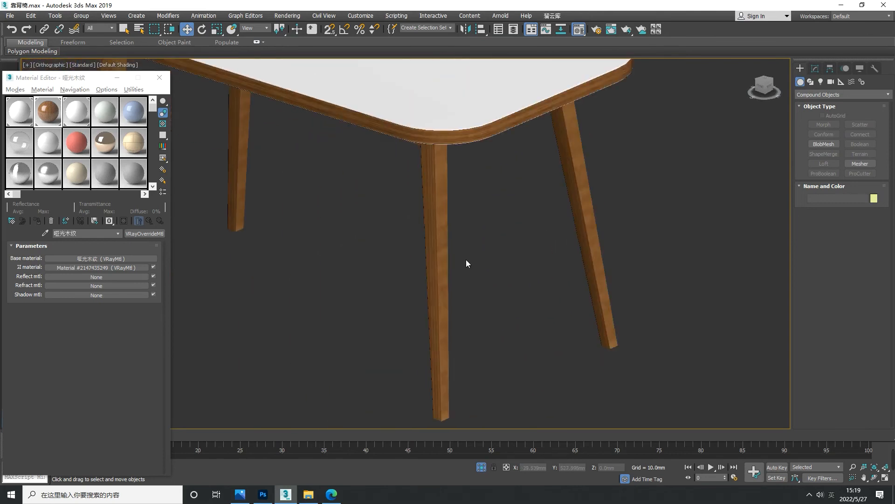
click(438, 262)
key(q)
key(1)
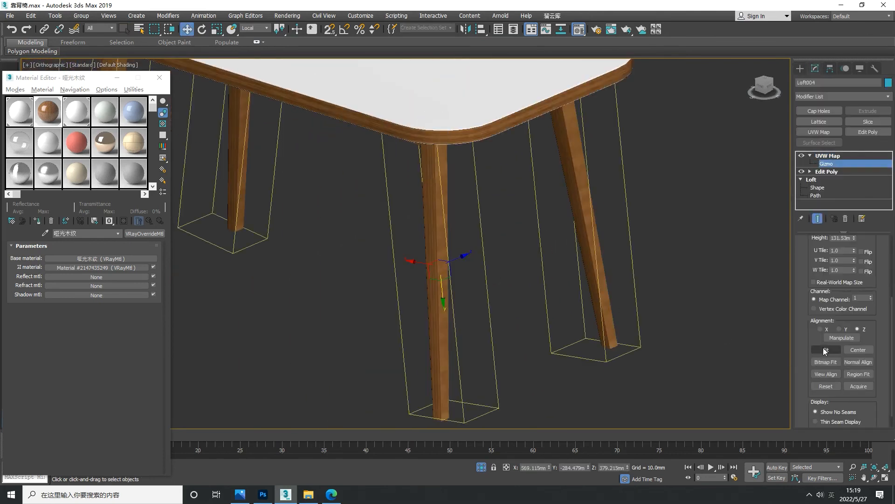
click(842, 329)
click(835, 350)
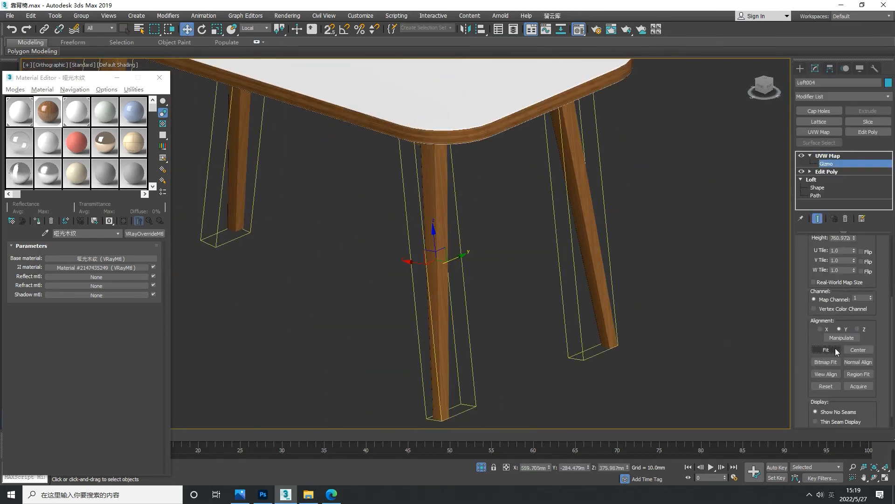
click(820, 329)
click(826, 349)
click(839, 329)
click(826, 350)
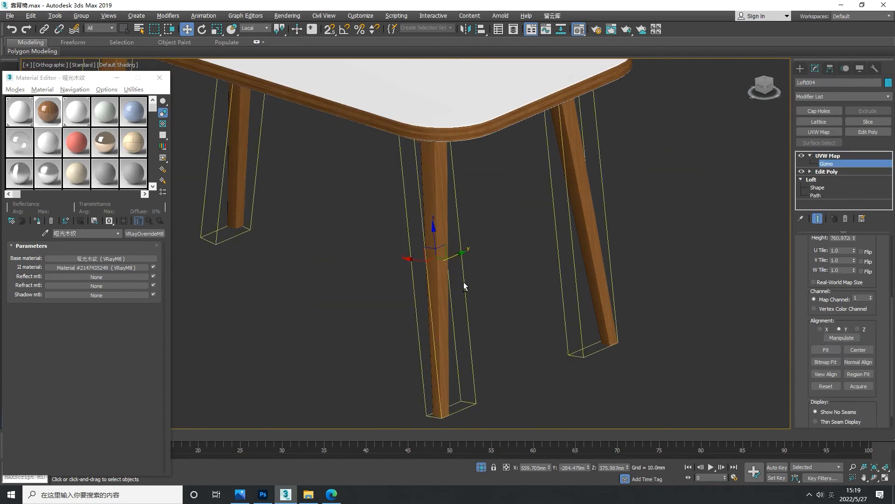
- Rotate the leg's mapping gizmo about 1 degree in the front view to match the leg's slant
alt+middle_drag(464, 282, 489, 278)
key(f)
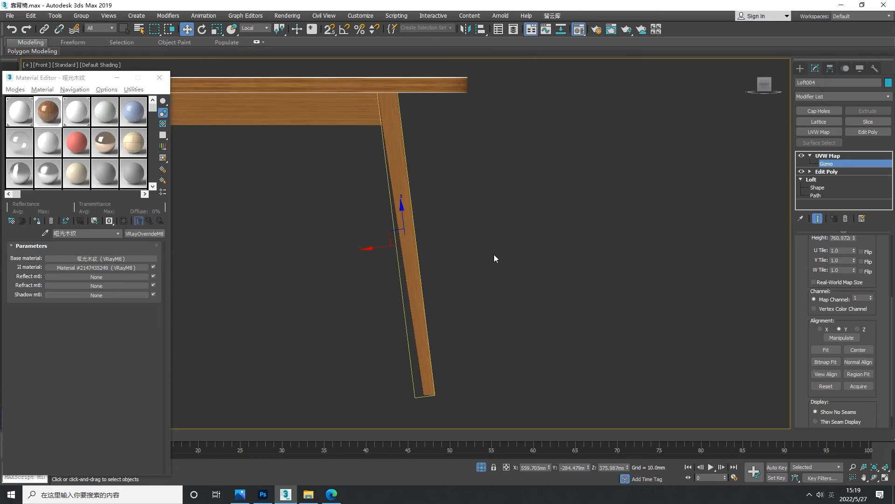
key(e)
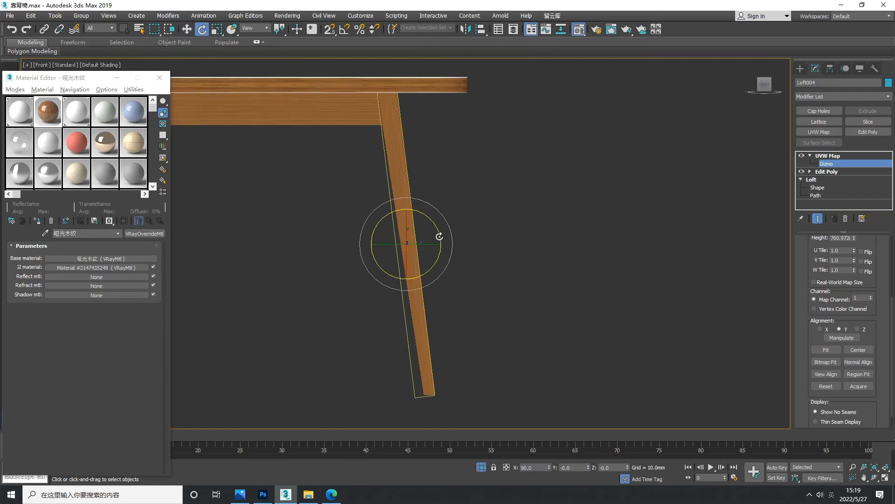
drag(433, 236, 440, 233)
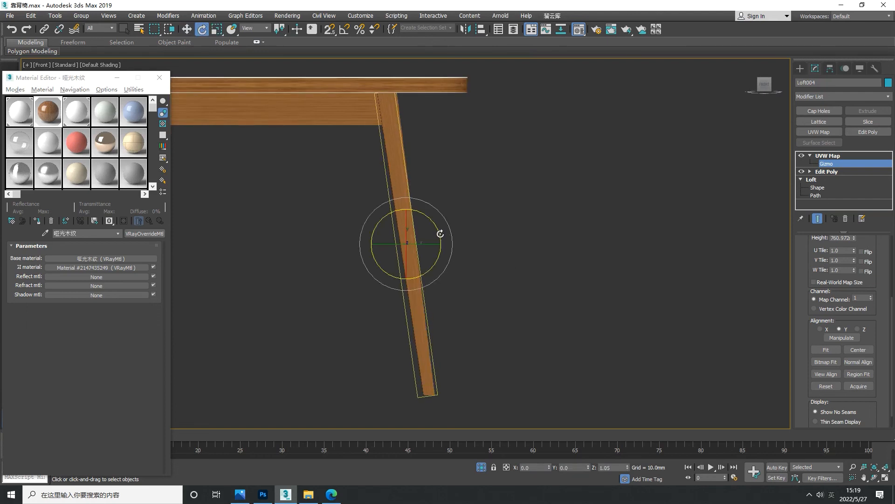
- Tilt the leg's mapping gizmo in the left view to follow the slanted leg, and deselect the leg
key(l)
scroll(437, 238, up, 1)
scroll(436, 236, down, 1)
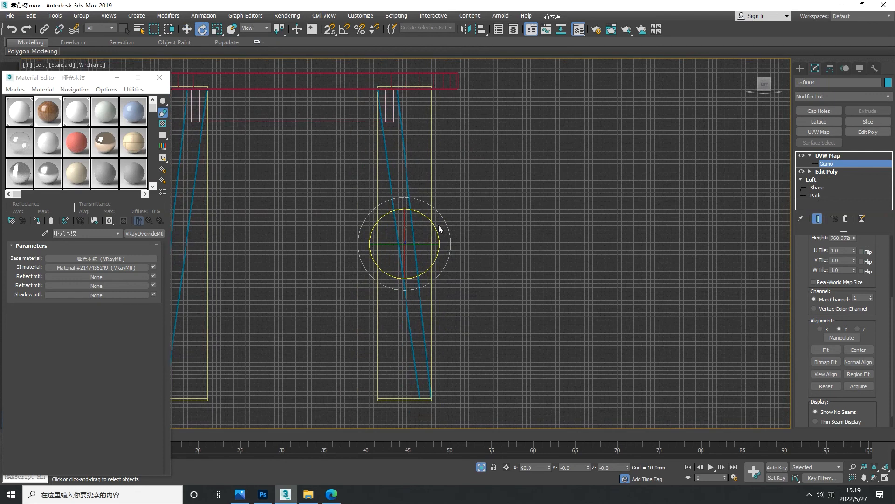
drag(447, 227, 446, 223)
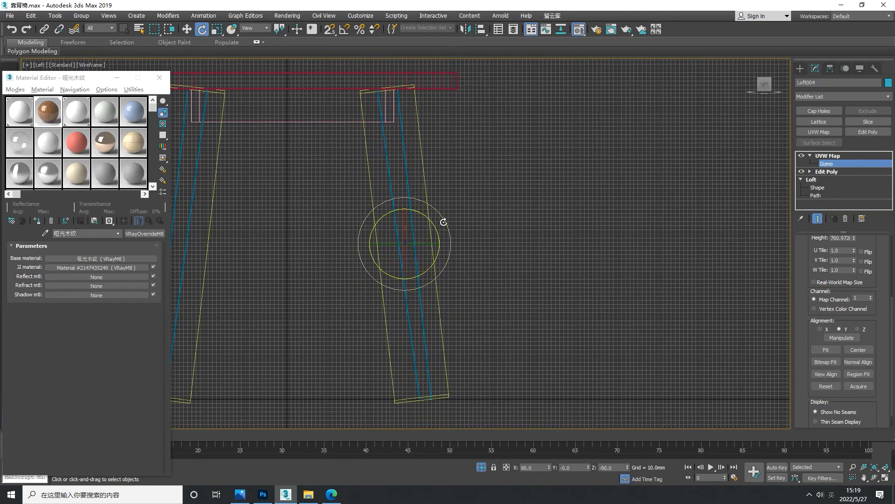
mouse_move(444, 221)
alt+middle_down()
mouse_move(454, 249)
mouse_move(482, 272)
mouse_move(452, 287)
mouse_move(320, 229)
alt+middle_up()
key(w)
click(801, 69)
click(553, 240)
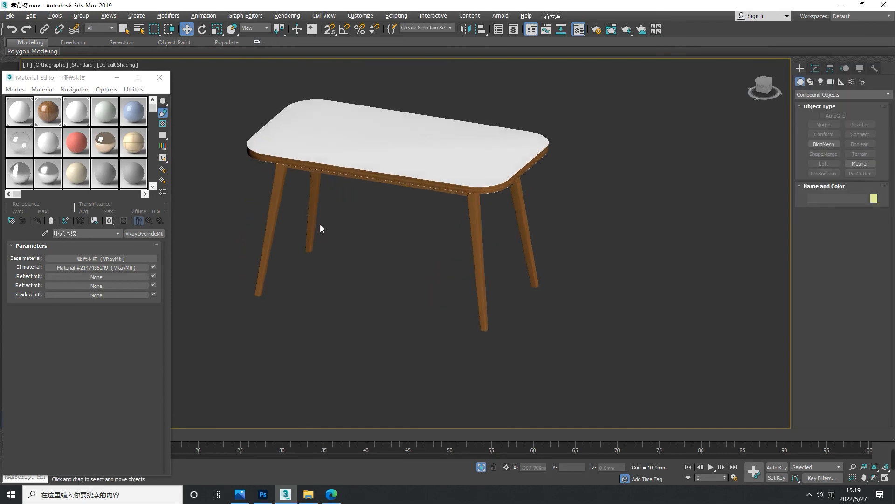
- Close the Material Editor and inspect the wood grain on the finished table's legs and frame
click(159, 79)
scroll(410, 294, up, 4)
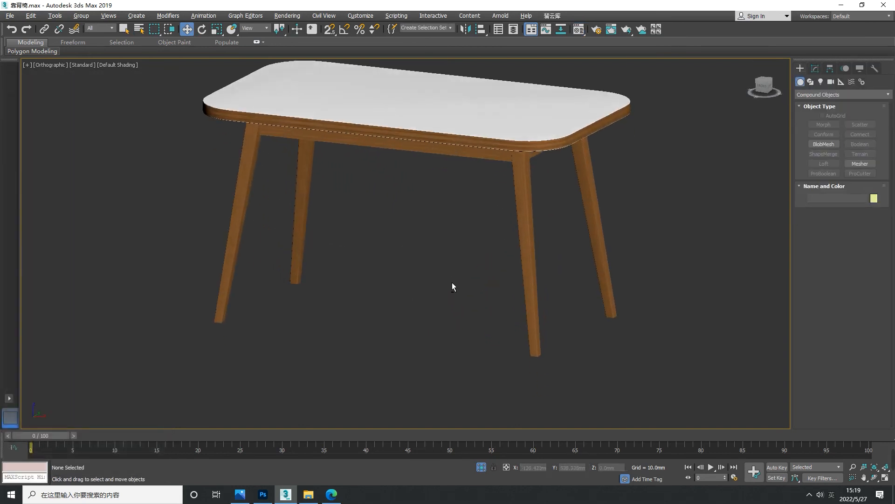
middle_drag(517, 282, 520, 316)
scroll(520, 316, down, 4)
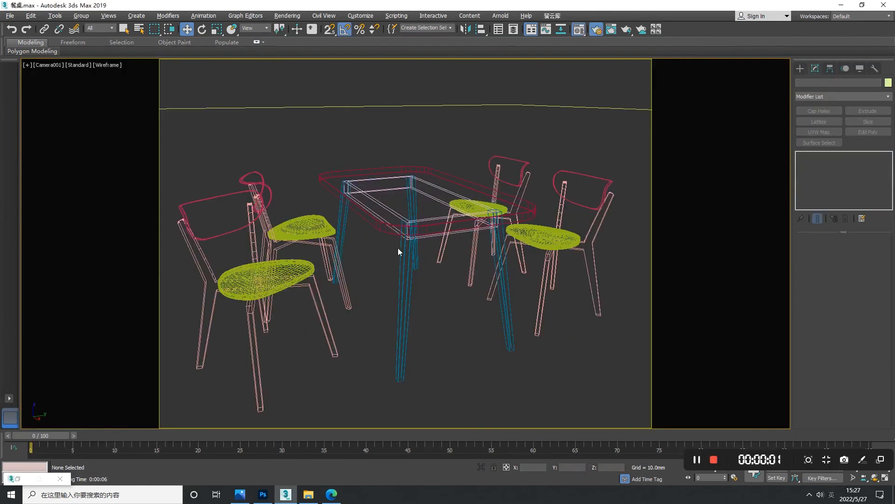
- In the 餐桌.max scene, open the diffuse bitmap of the wood material 哑光木纹 for replacement
key(m)
drag(85, 80, 217, 64)
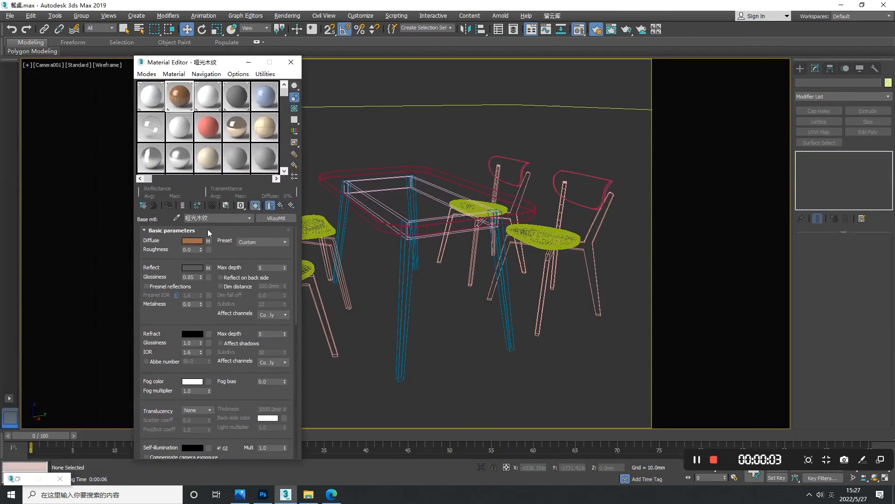
click(209, 241)
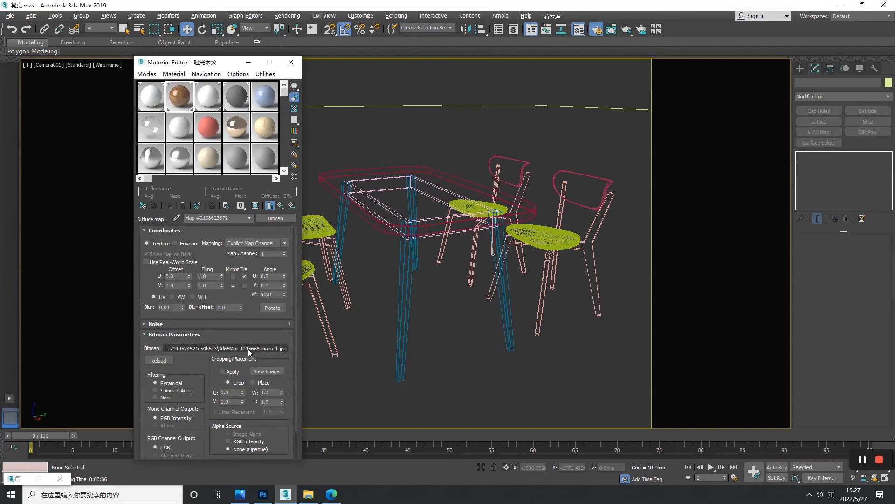
click(248, 349)
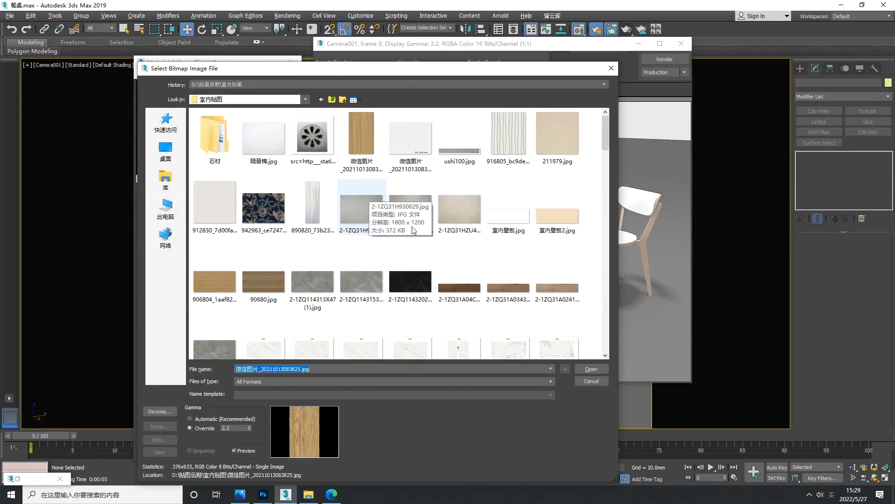
- Browse the 室内贴图 folder for a texture image
scroll(541, 278, down, 5)
scroll(541, 278, down, 2)
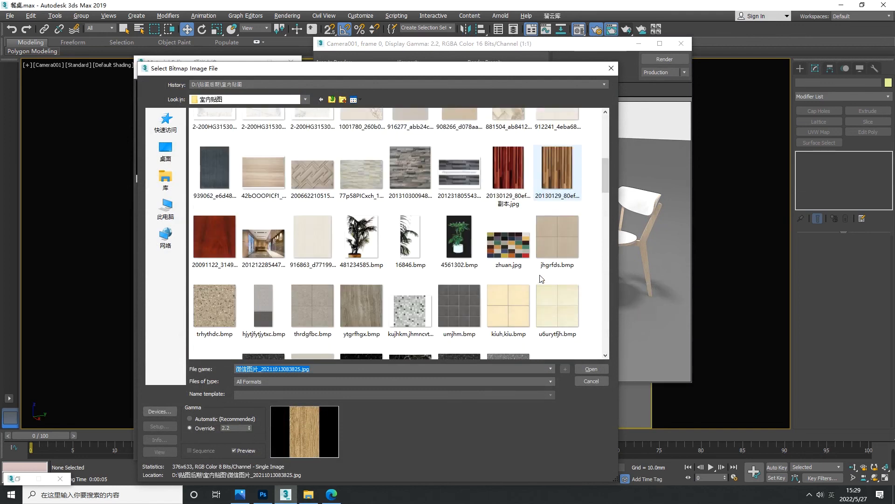
scroll(541, 279, down, 3)
scroll(541, 278, down, 2)
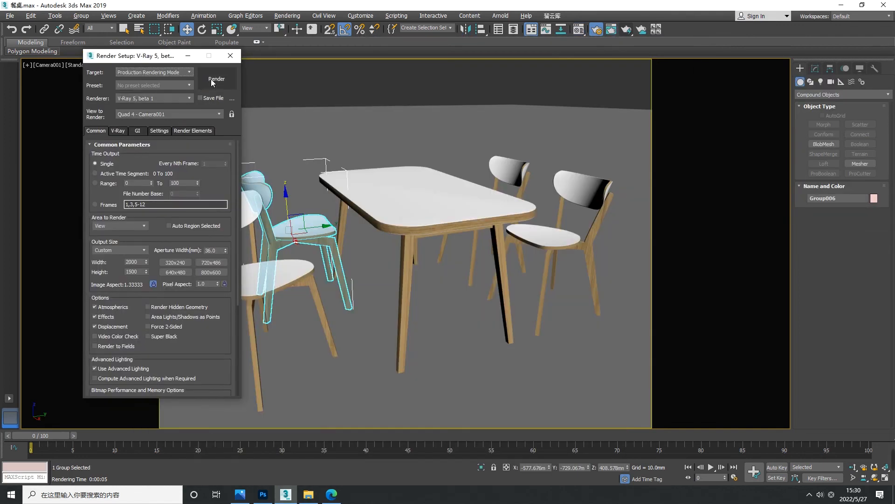
- Render the Camera001 view with V-Ray at 2000 × 1500
click(215, 79)
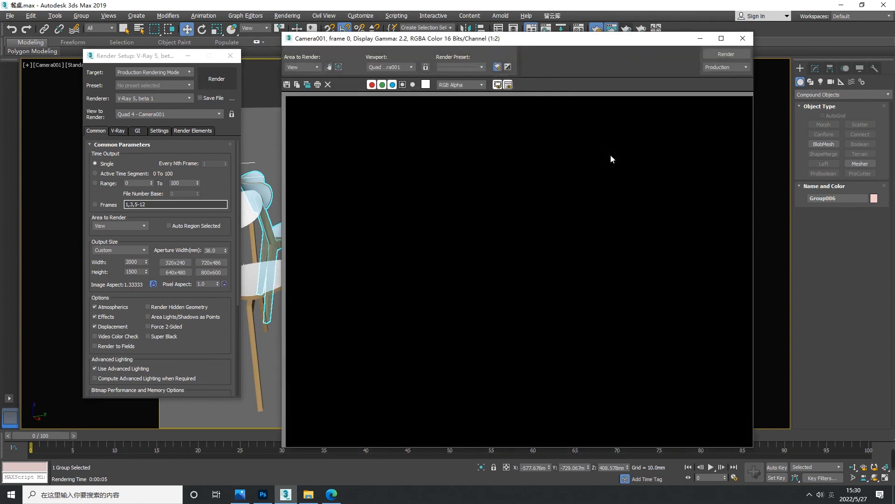